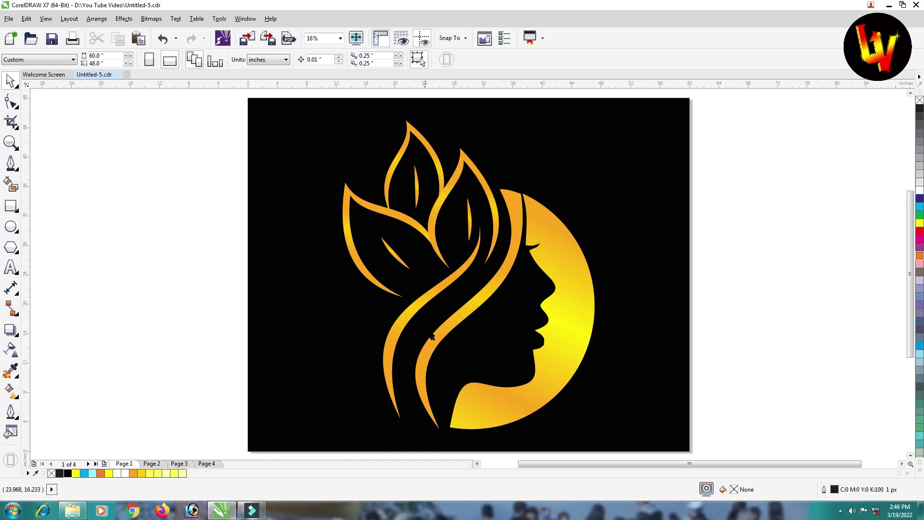
# Step: Review the finished logo designs on Page 1 and Page 2, and go to Page 3
pyautogui.click(151, 464)
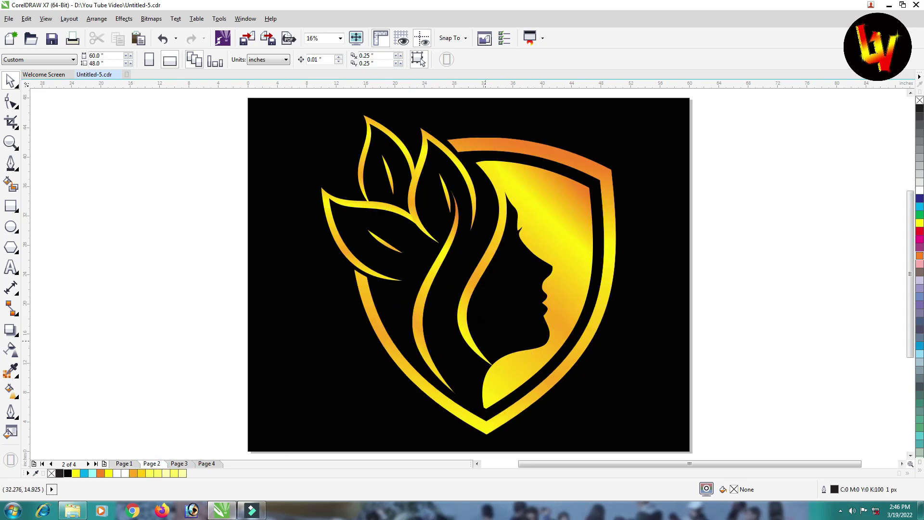
pyautogui.click(123, 464)
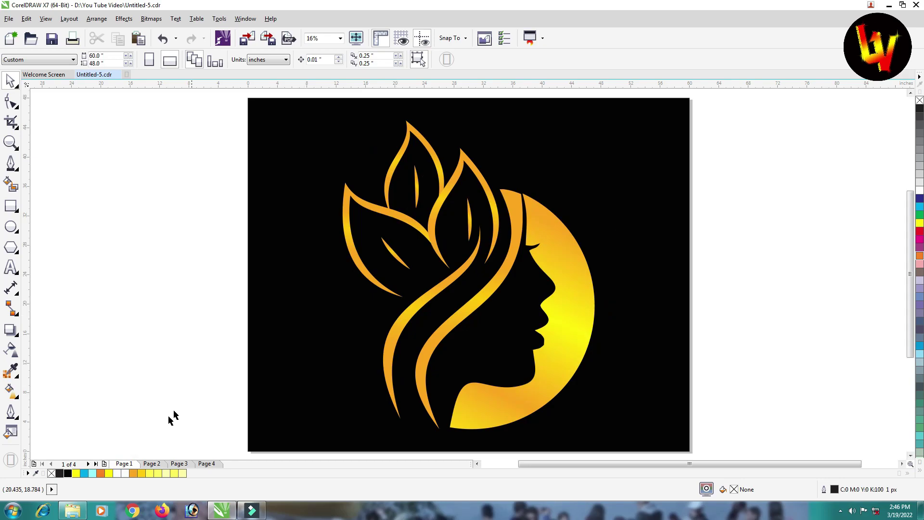
pyautogui.click(151, 464)
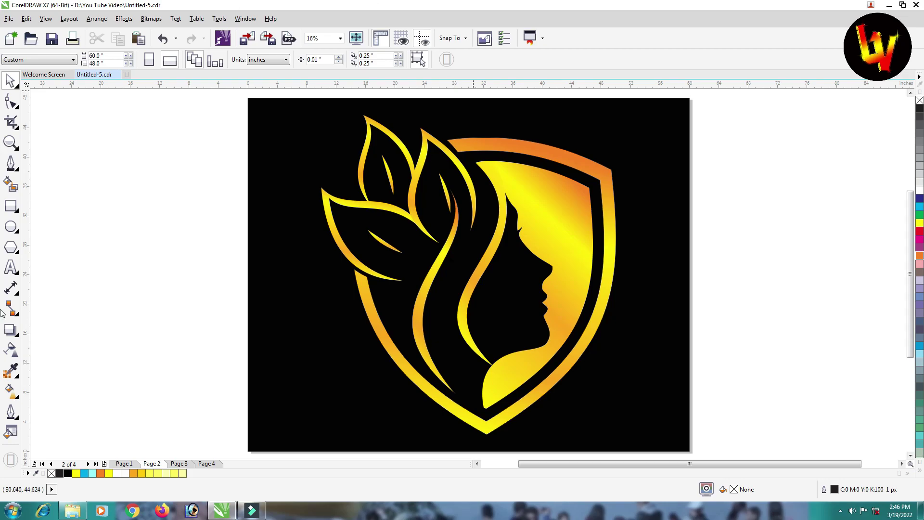
pyautogui.click(180, 463)
# Step: Draw a circle beside the woman's silhouette, placed in the right half of the page and sized to about 22.6 inches in diameter
pyautogui.click(341, 249)
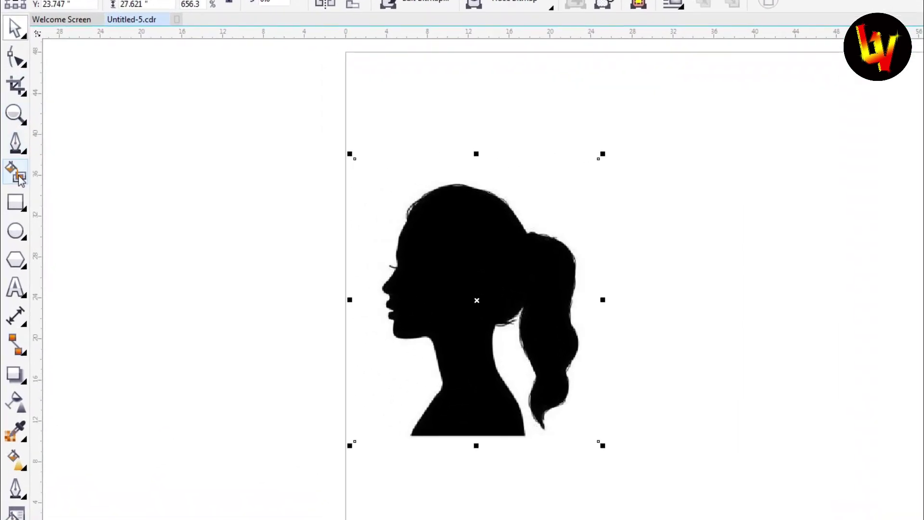
pyautogui.click(15, 232)
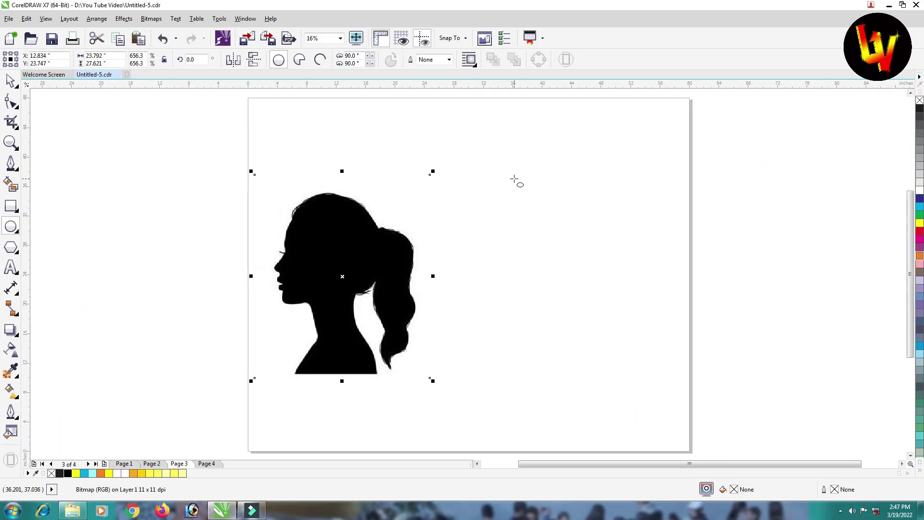
pyautogui.moveTo(515, 180); pyautogui.dragTo(660, 356)
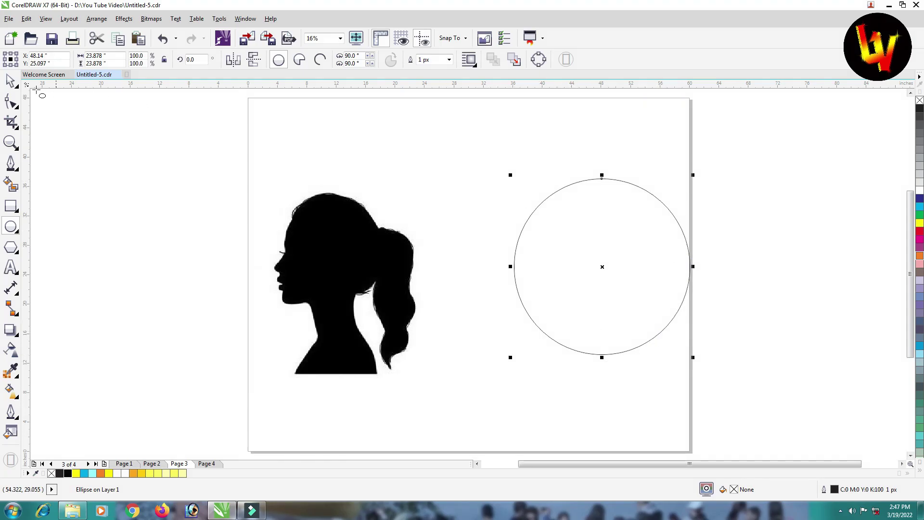
pyautogui.click(9, 80)
pyautogui.moveTo(610, 234); pyautogui.dragTo(566, 234)
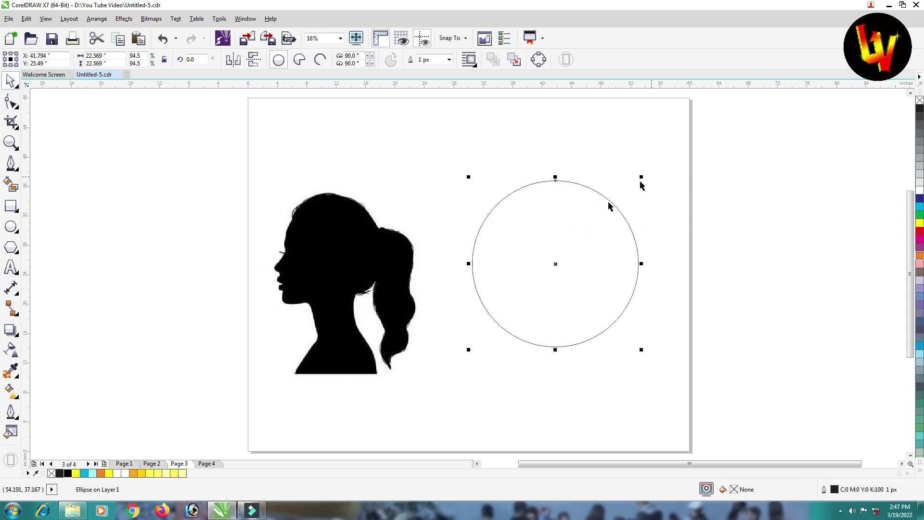
# Step: Move the woman's silhouette bitmap slightly up the page
pyautogui.click(349, 256)
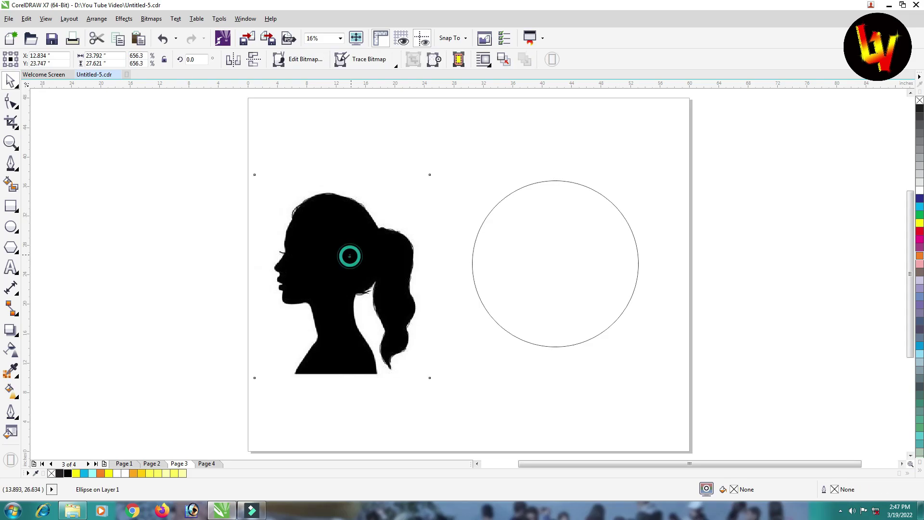
pyautogui.click(336, 245)
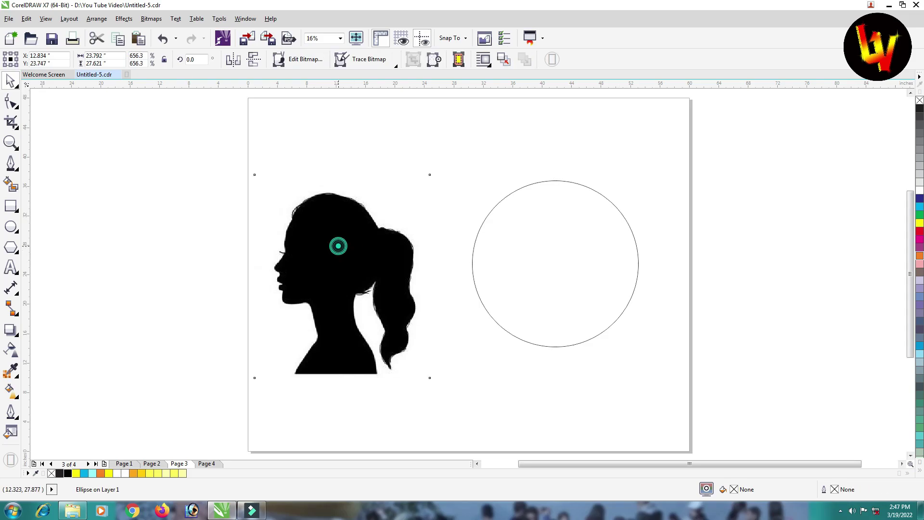
pyautogui.moveTo(346, 258); pyautogui.dragTo(336, 235)
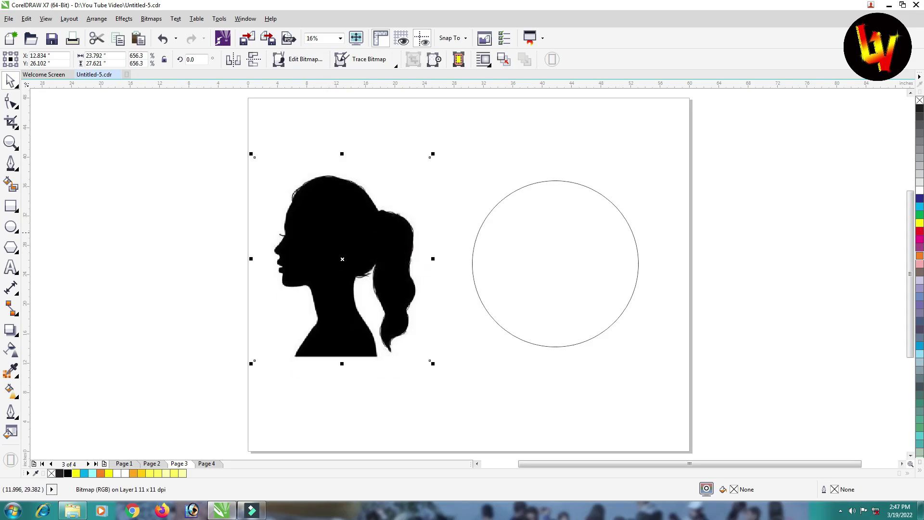
# Step: Convert the silhouette bitmap to vector with an Outline Trace of the Low Quality Image type, removing the background
pyautogui.scroll(2, 288, 225)
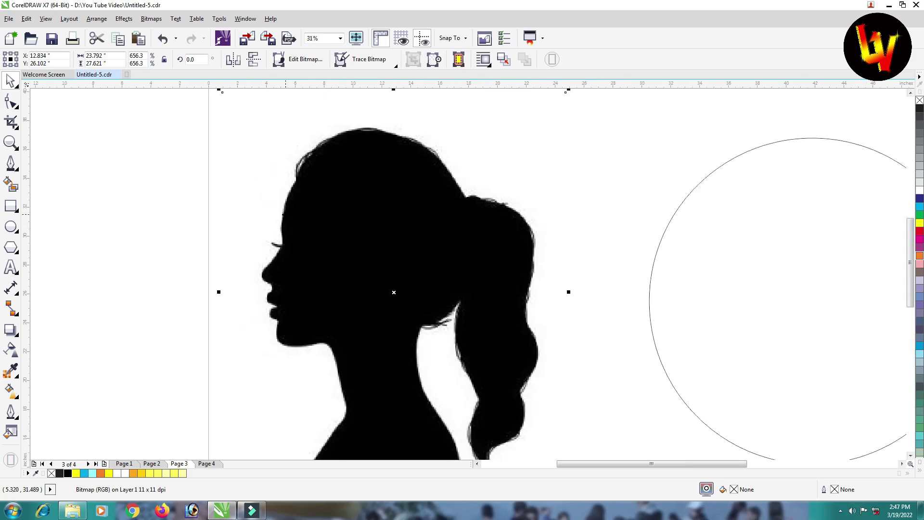
pyautogui.scroll(1, 285, 214)
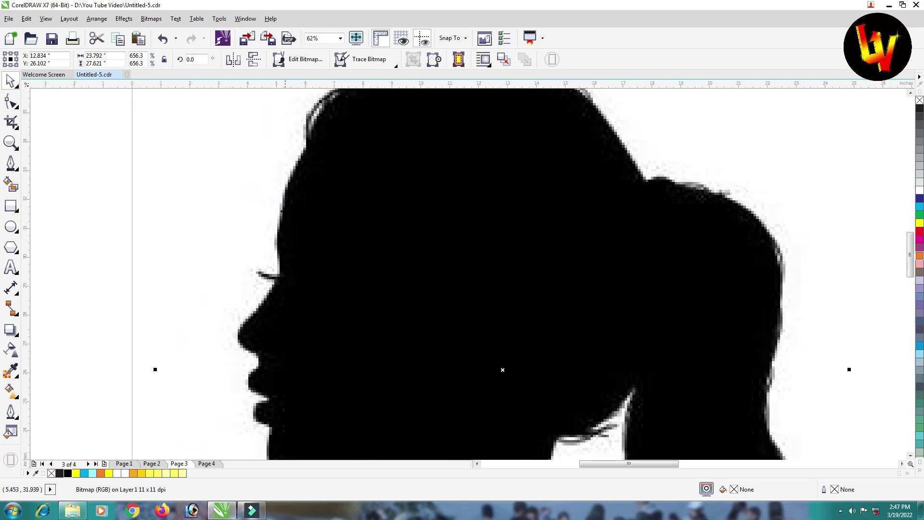
pyautogui.scroll(1, 283, 210)
pyautogui.scroll(-2, 285, 207)
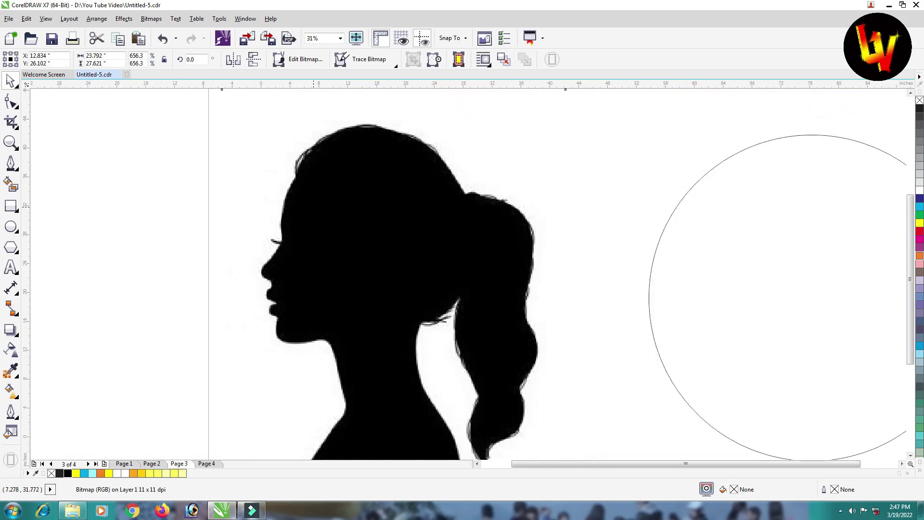
pyautogui.scroll(-2, 322, 203)
pyautogui.scroll(1, 323, 203)
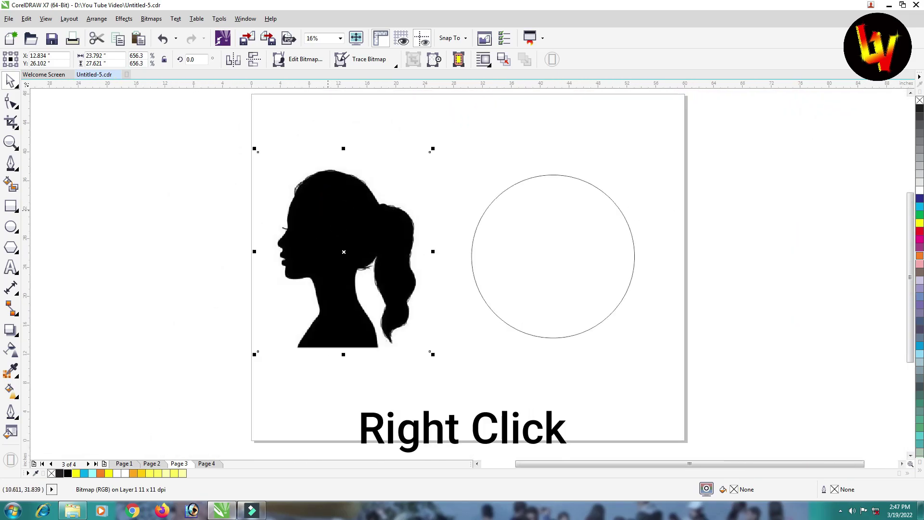
pyautogui.rightClick(330, 215)
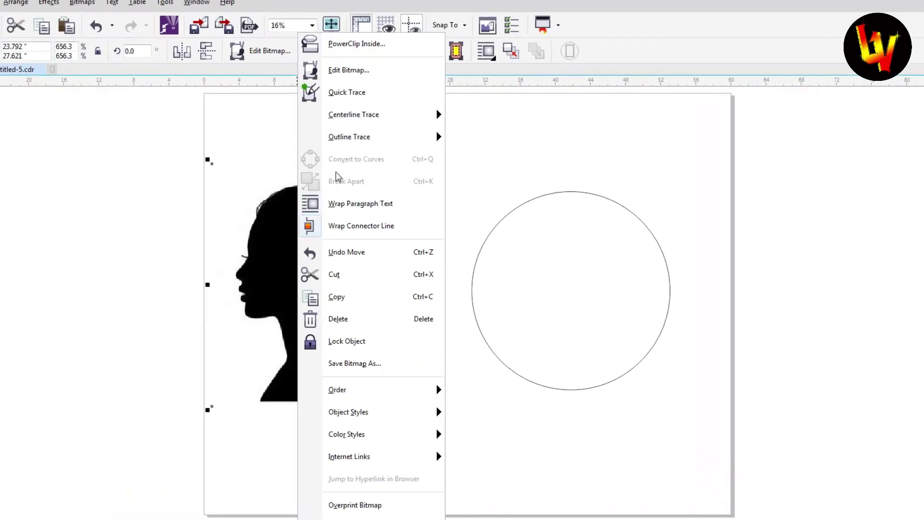
pyautogui.moveTo(350, 130)
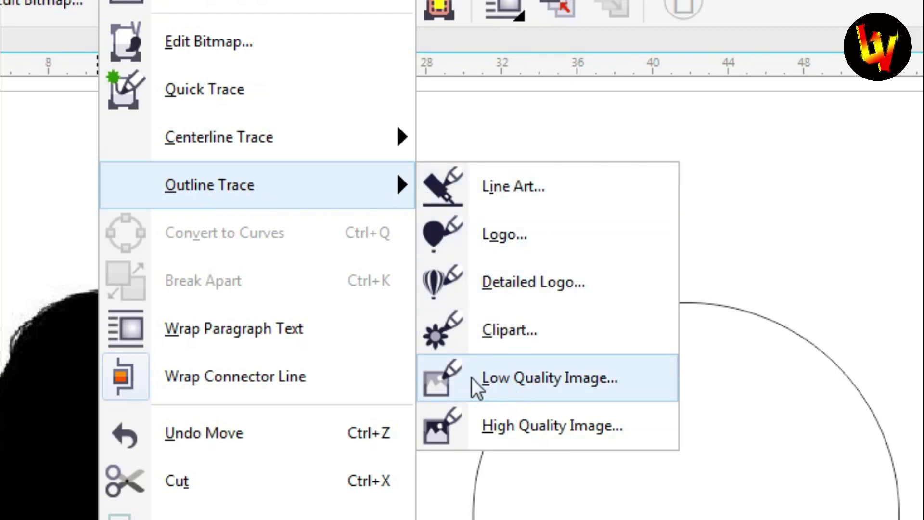
pyautogui.click(514, 375)
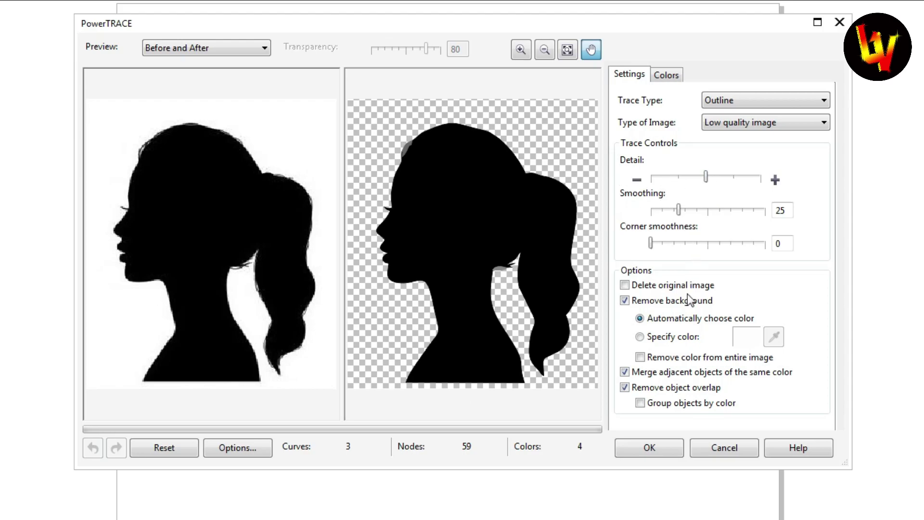
pyautogui.click(650, 450)
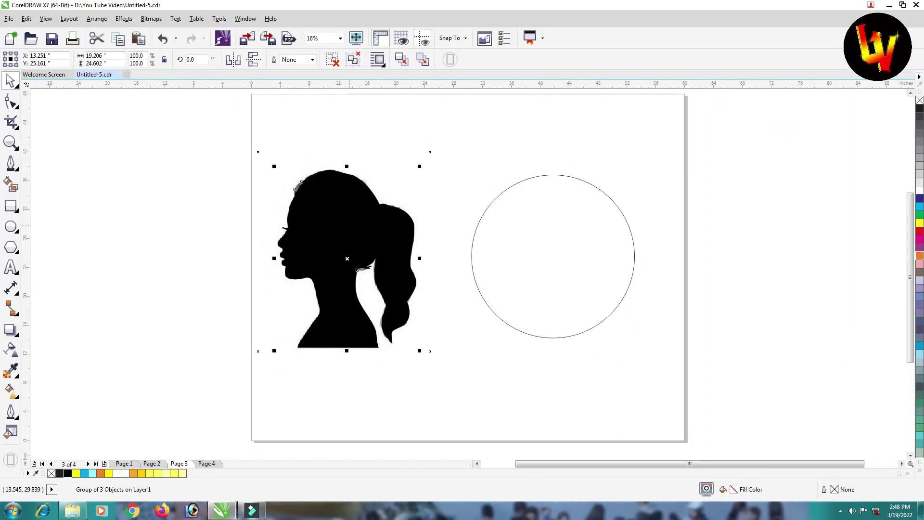
# Step: Separate the traced silhouette from the original bitmap, delete the bitmap and place the trace beside the circle
pyautogui.moveTo(343, 225)
pyautogui.mouseDown()
pyautogui.moveTo(440, 246)
pyautogui.moveTo(681, 245)
pyautogui.moveTo(726, 226)
pyautogui.mouseUp()
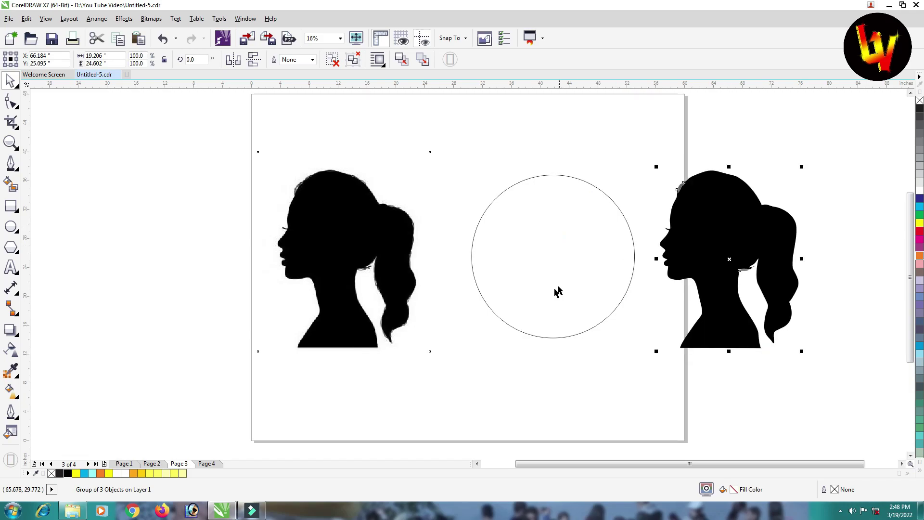
pyautogui.click(344, 252)
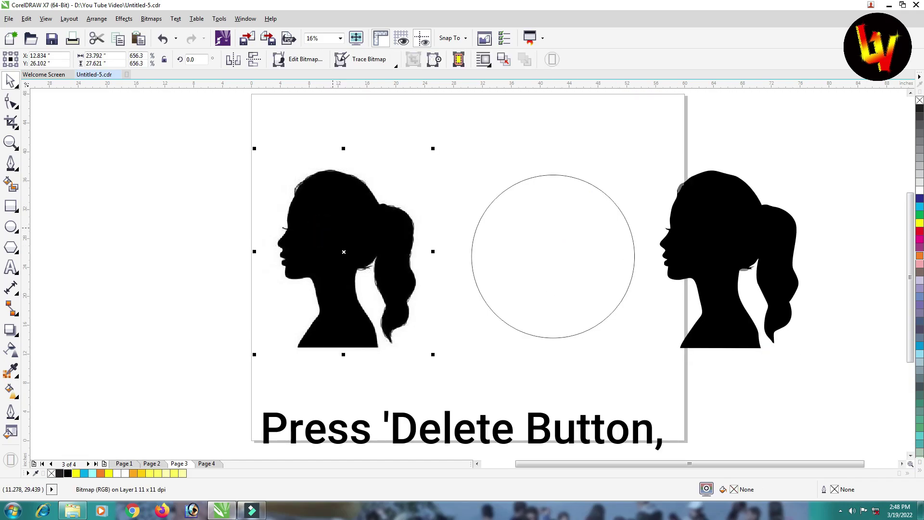
pyautogui.press('Delete')
pyautogui.moveTo(717, 218); pyautogui.dragTo(378, 189)
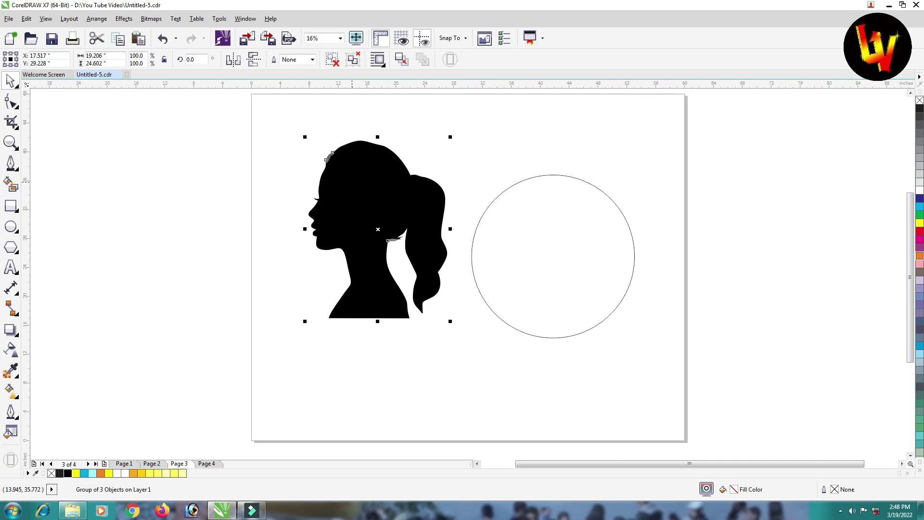
# Step: Ungroup the traced silhouette into its separate objects
pyautogui.scroll(2, 332, 154)
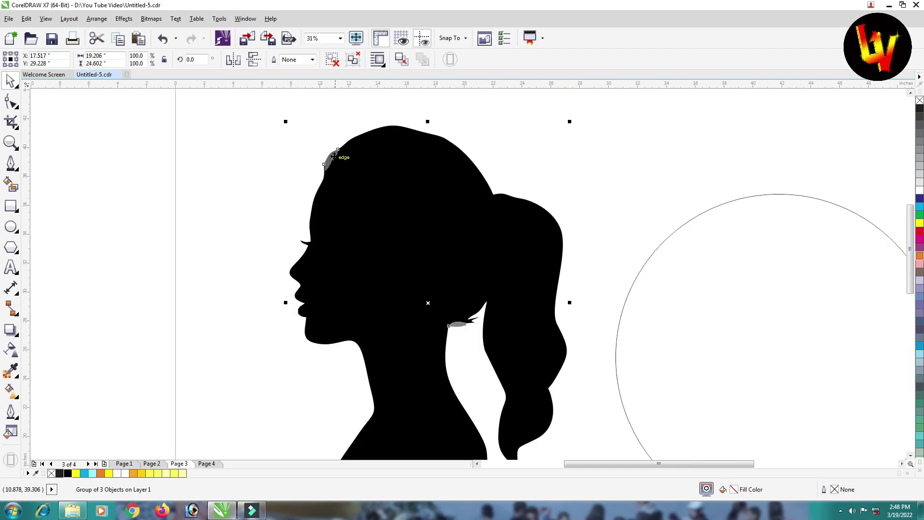
pyautogui.scroll(2, 332, 155)
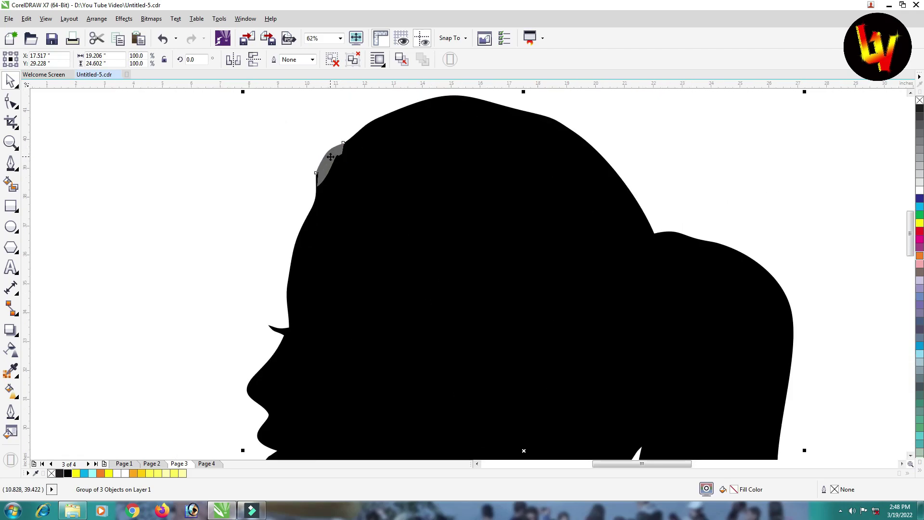
pyautogui.scroll(-4, 330, 158)
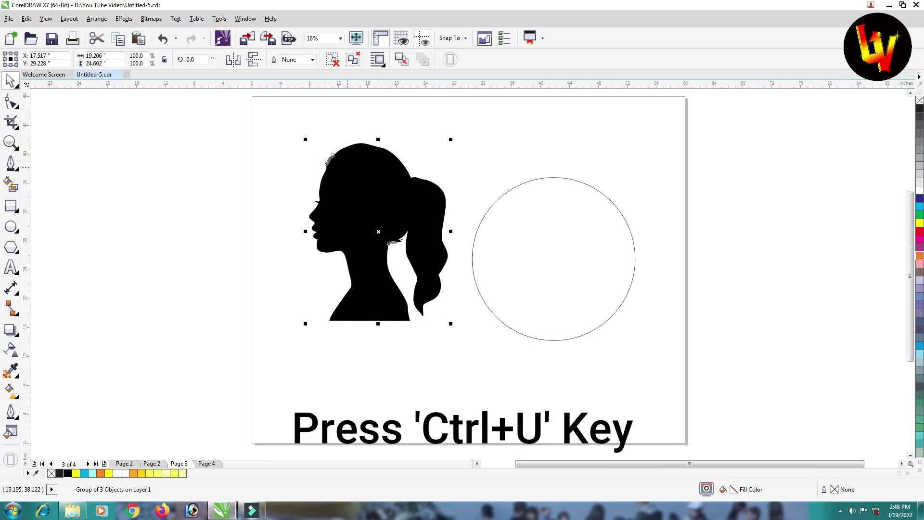
pyautogui.hotkey('ctrl', 'u')
pyautogui.click(212, 175)
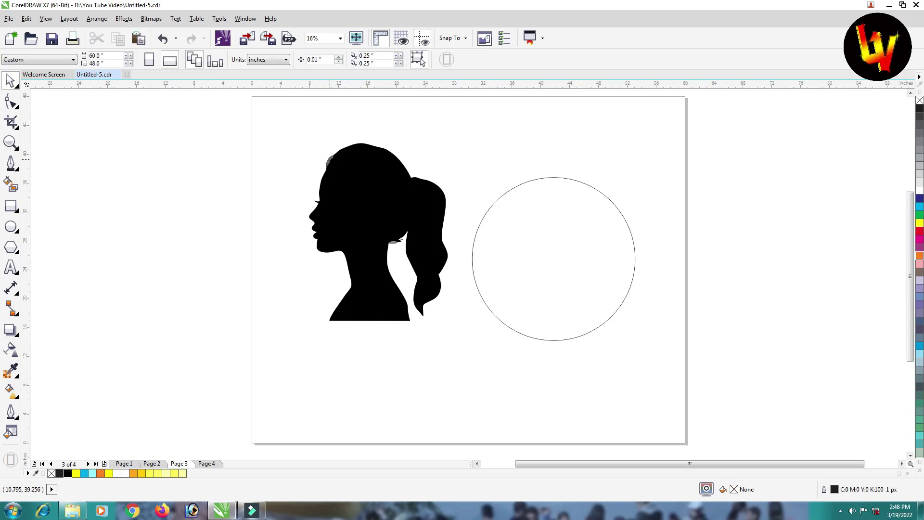
# Step: Delete the two grey fragments at the silhouette's front hairline and at the nape of the neck
pyautogui.click(330, 161)
pyautogui.scroll(2, 330, 162)
pyautogui.press('Delete')
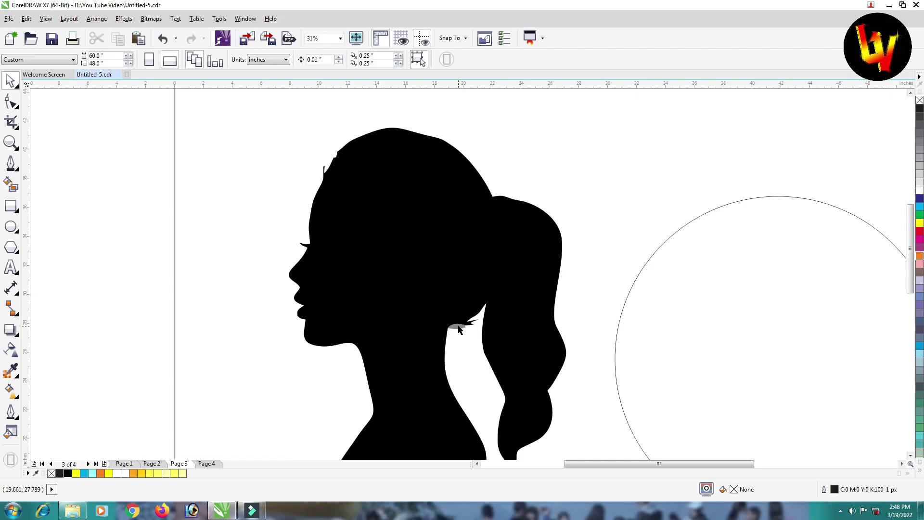
pyautogui.scroll(4, 458, 329)
pyautogui.click(458, 328)
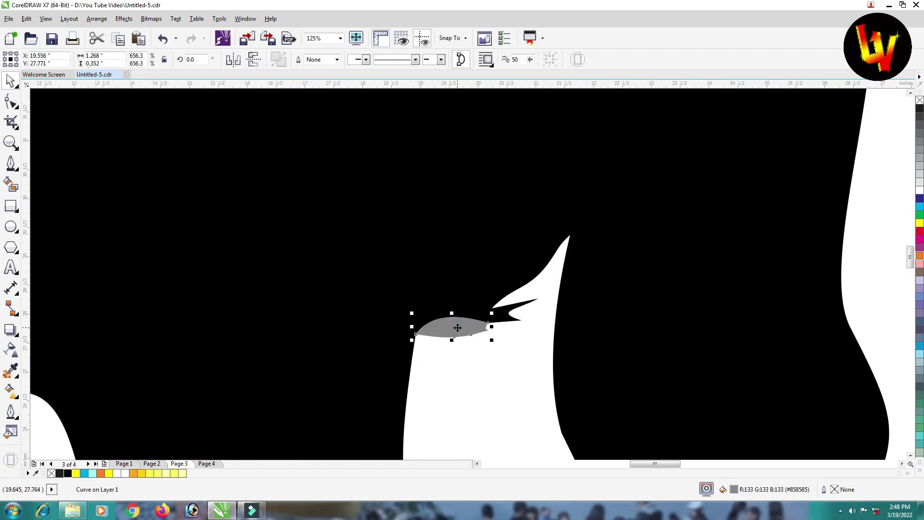
pyautogui.press('Delete')
# Step: Move the silhouette over the circle and mirror it horizontally
pyautogui.press('F4')
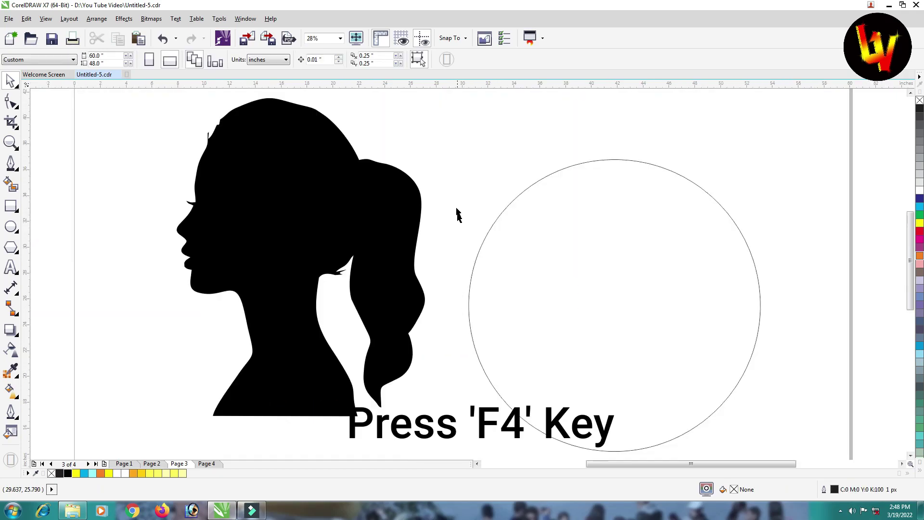
pyautogui.scroll(-2, 455, 209)
pyautogui.moveTo(371, 206); pyautogui.dragTo(508, 230)
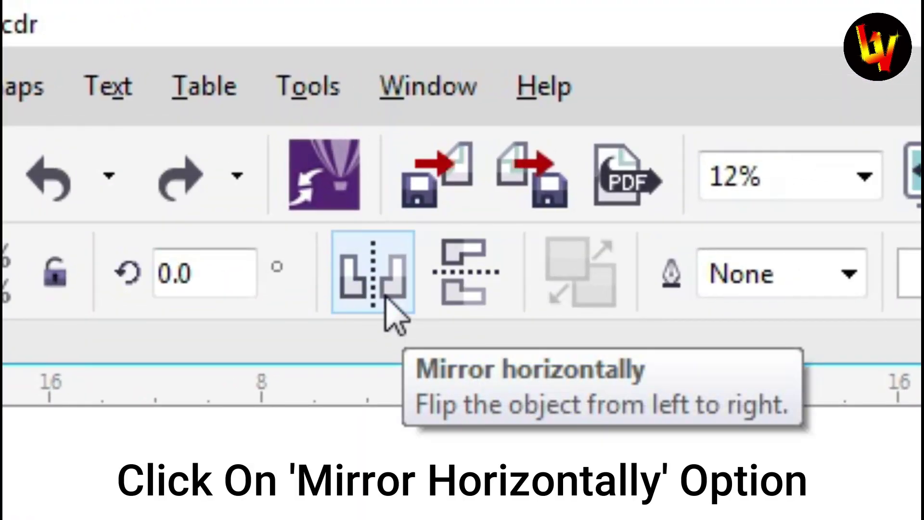
pyautogui.click(386, 300)
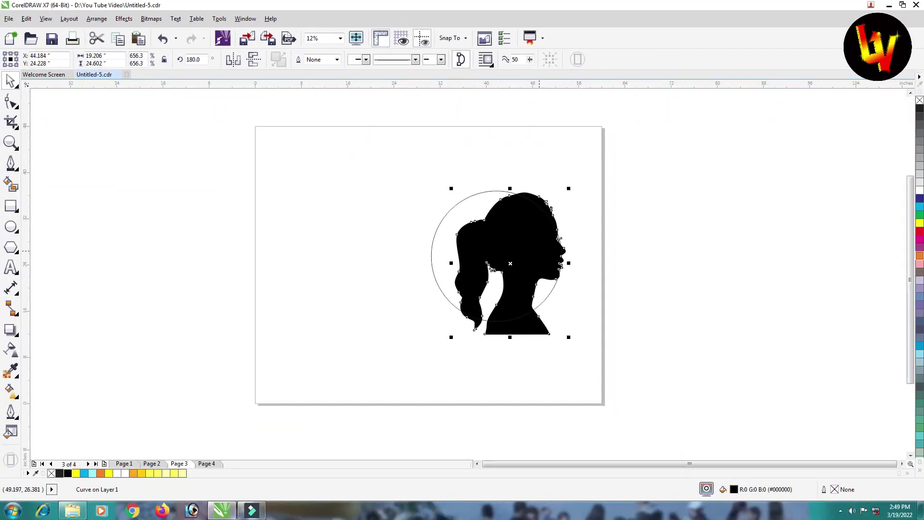
# Step: Enlarge the silhouette to about 27.8 by 35.6 inches and position it so the face lies inside the circle's right side
pyautogui.click(608, 233)
pyautogui.click(540, 200)
pyautogui.moveTo(541, 201); pyautogui.dragTo(506, 183)
pyautogui.moveTo(416, 321); pyautogui.dragTo(343, 382)
pyautogui.moveTo(419, 215); pyautogui.dragTo(433, 215)
pyautogui.moveTo(453, 183); pyautogui.dragTo(478, 179)
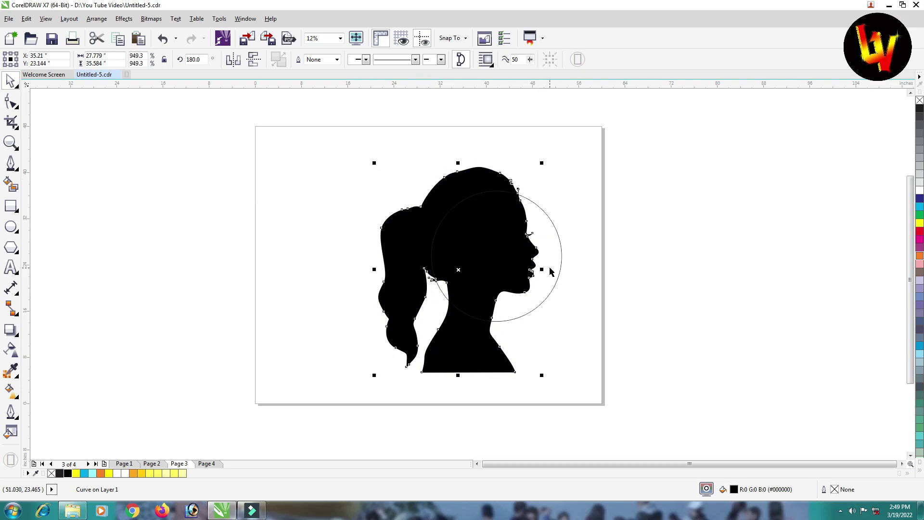
# Step: Trim the circle with the silhouette to cut the face profile out of it
pyautogui.click(606, 201)
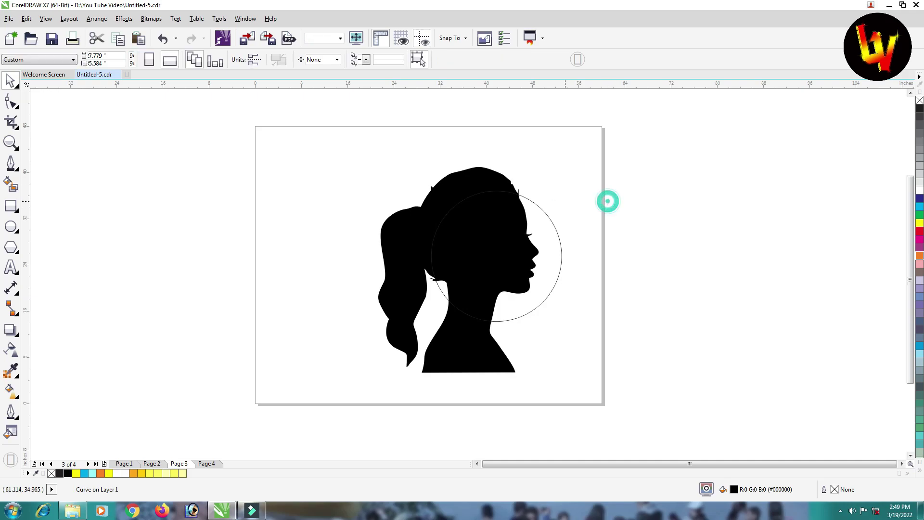
pyautogui.click(469, 189)
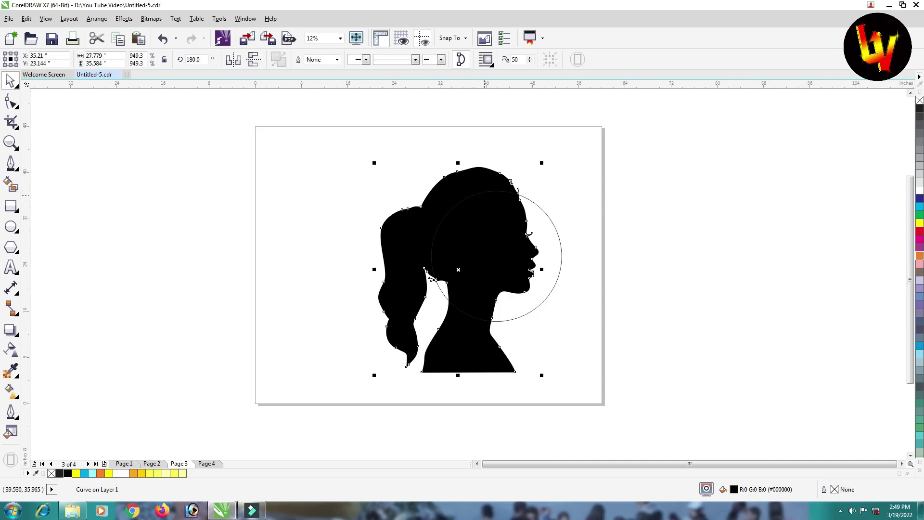
pyautogui.keyDown('shift'); pyautogui.click(557, 229); pyautogui.keyUp('shift')
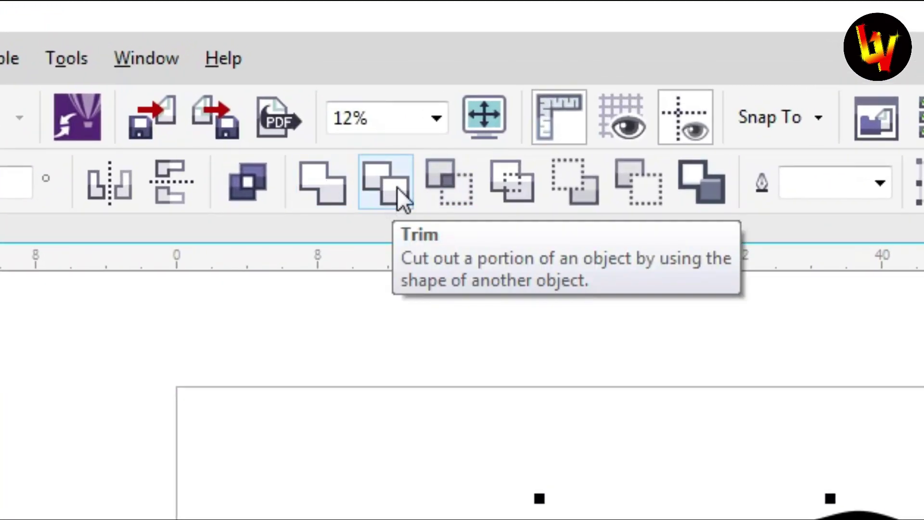
pyautogui.click(393, 187)
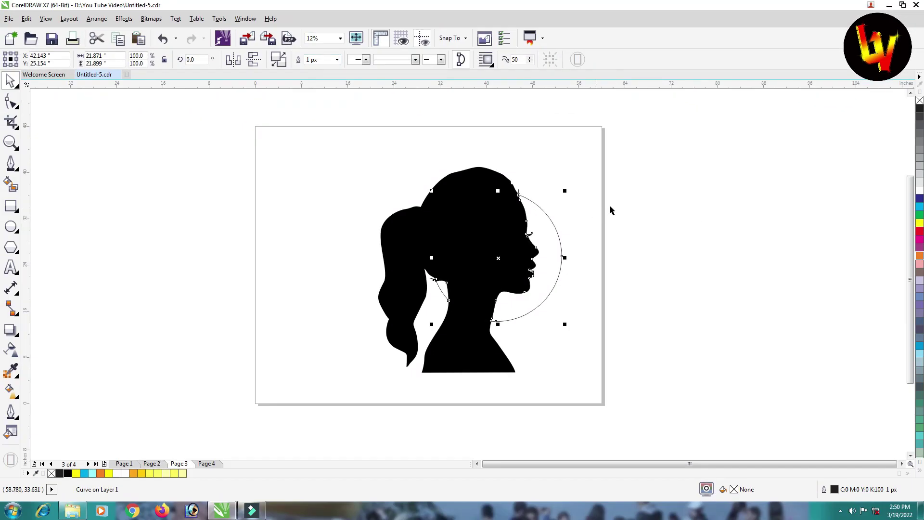
# Step: Move the black silhouette away from the trimmed circle and delete it
pyautogui.click(620, 210)
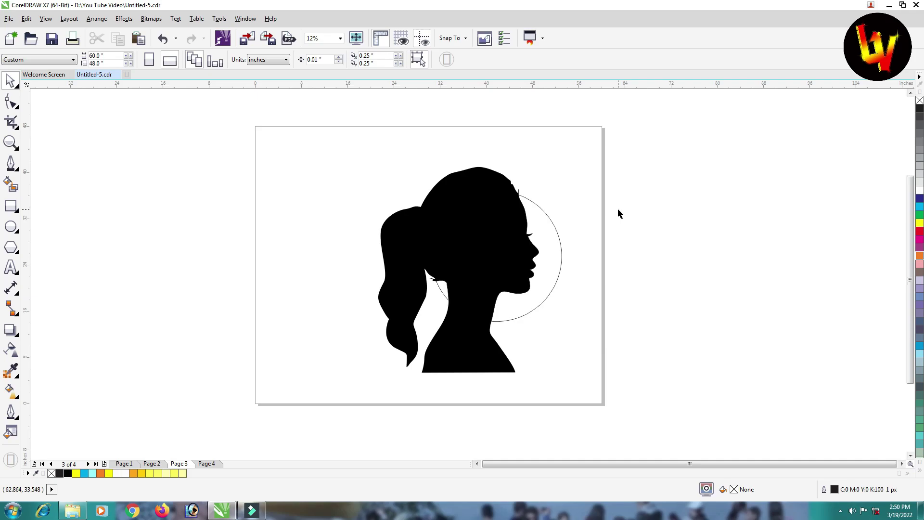
pyautogui.click(450, 196)
pyautogui.moveTo(464, 196); pyautogui.dragTo(273, 174)
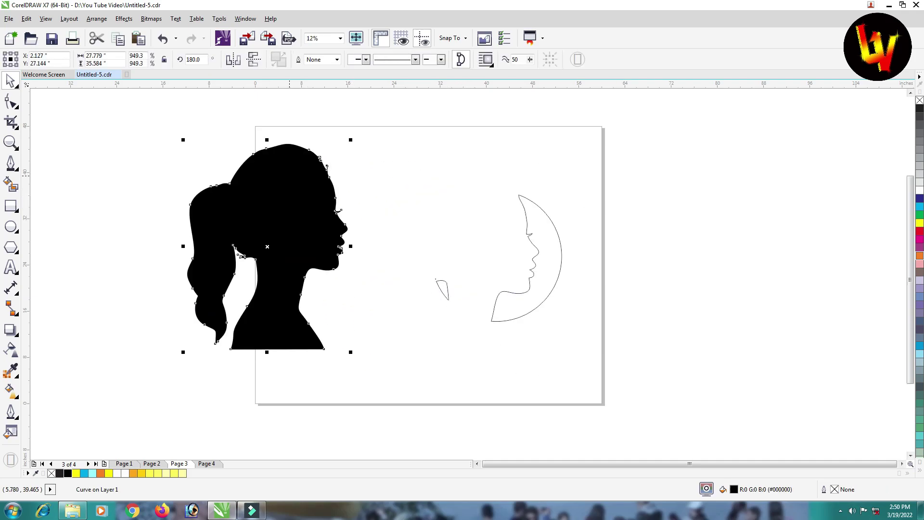
pyautogui.press('Delete')
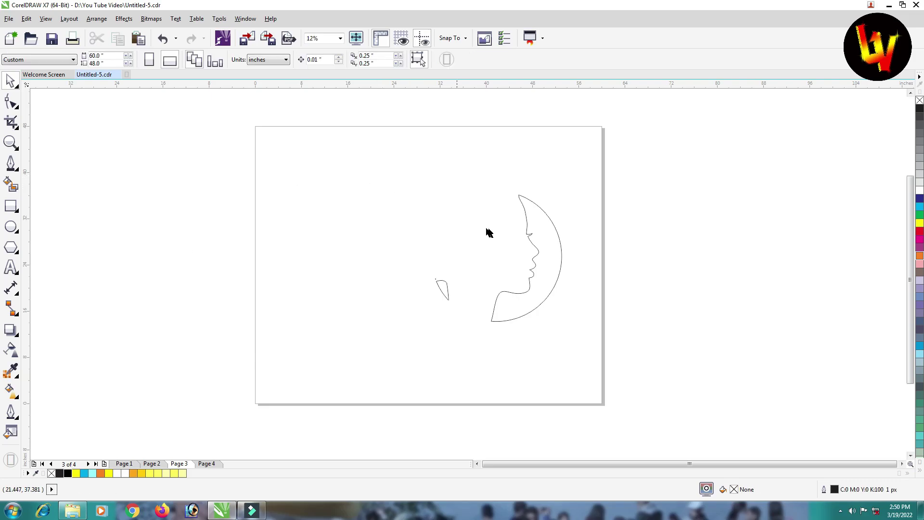
# Step: Break the trimmed circle's curve apart and delete the small leftover fragments behind the neck
pyautogui.click(441, 288)
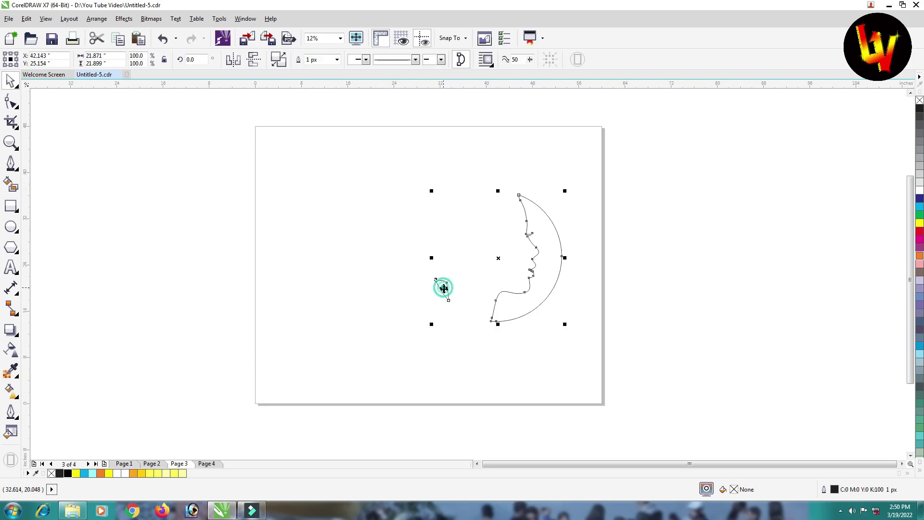
pyautogui.rightClick(549, 241)
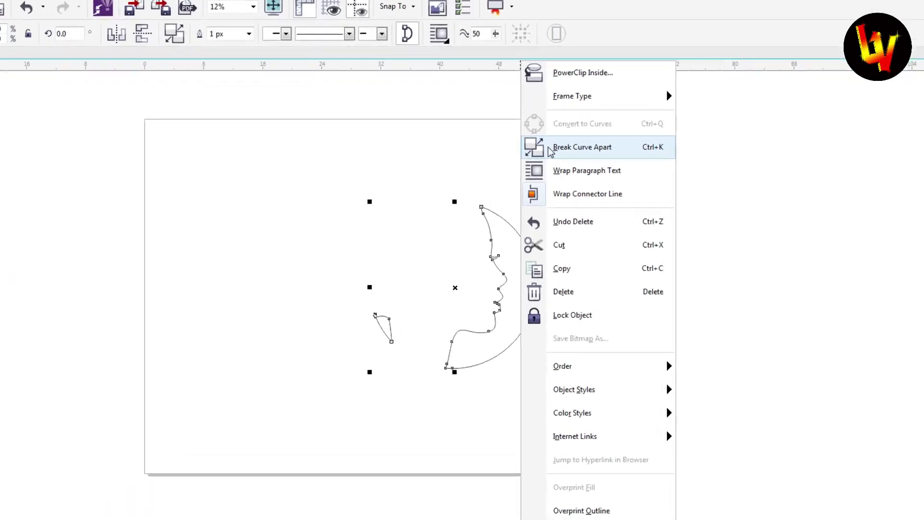
pyautogui.click(572, 148)
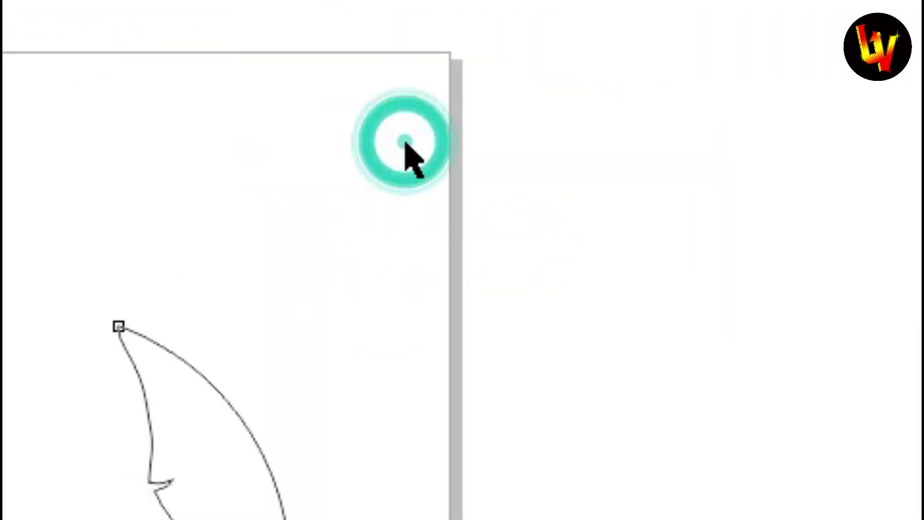
pyautogui.click(314, 223)
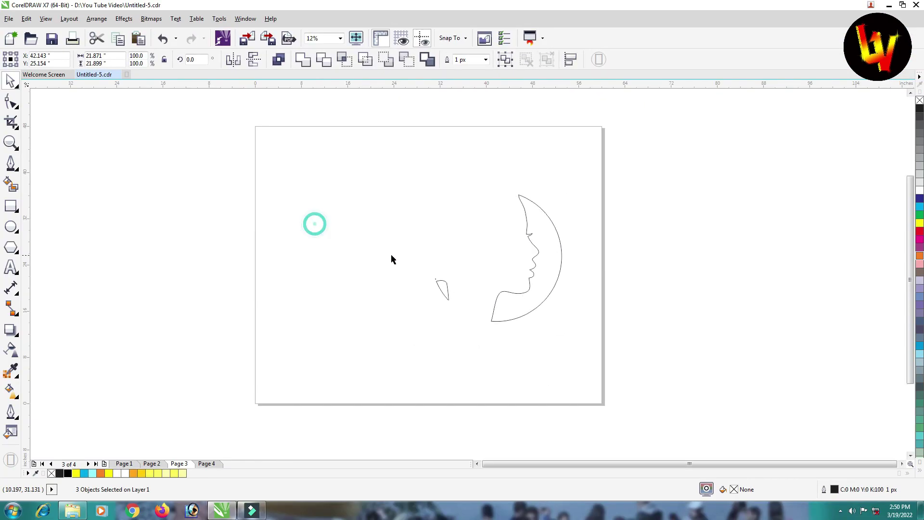
pyautogui.moveTo(365, 231); pyautogui.dragTo(468, 342)
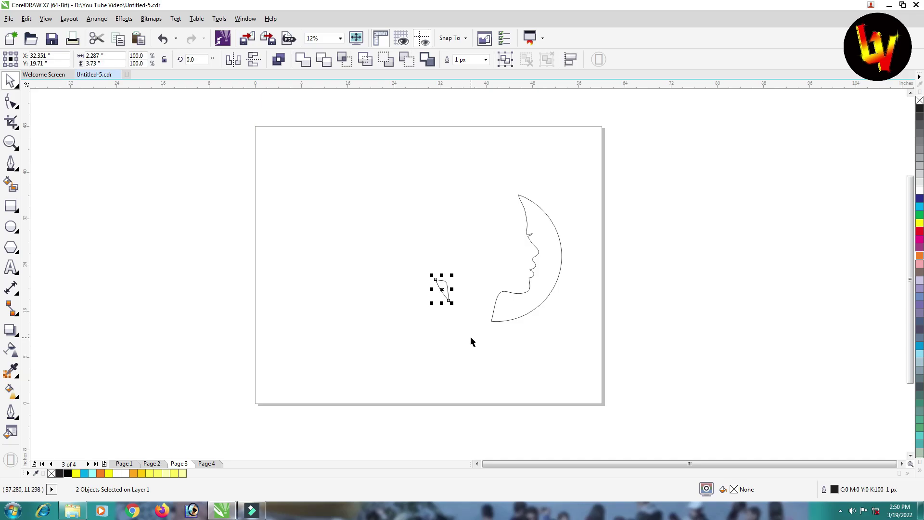
pyautogui.press('Delete')
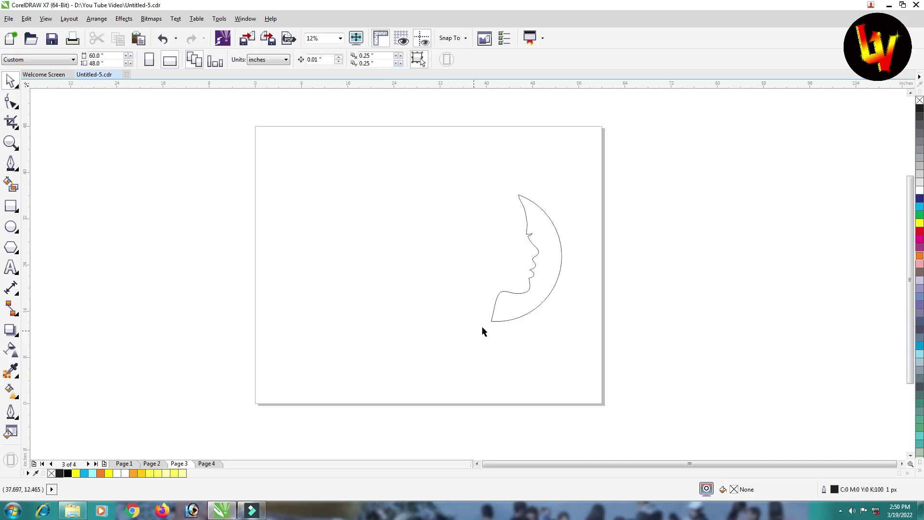
# Step: Fill the face-profile crescent with yellow and move it closer to the page centre
pyautogui.click(548, 225)
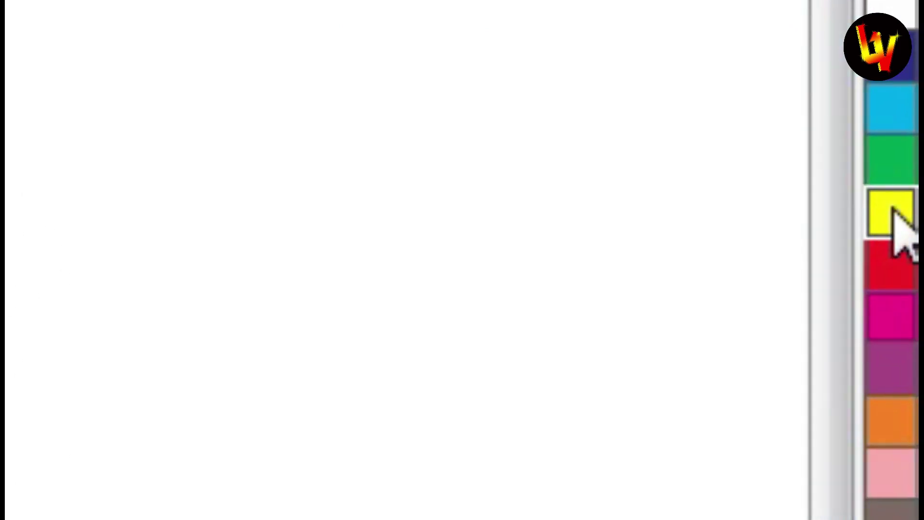
pyautogui.click(892, 211)
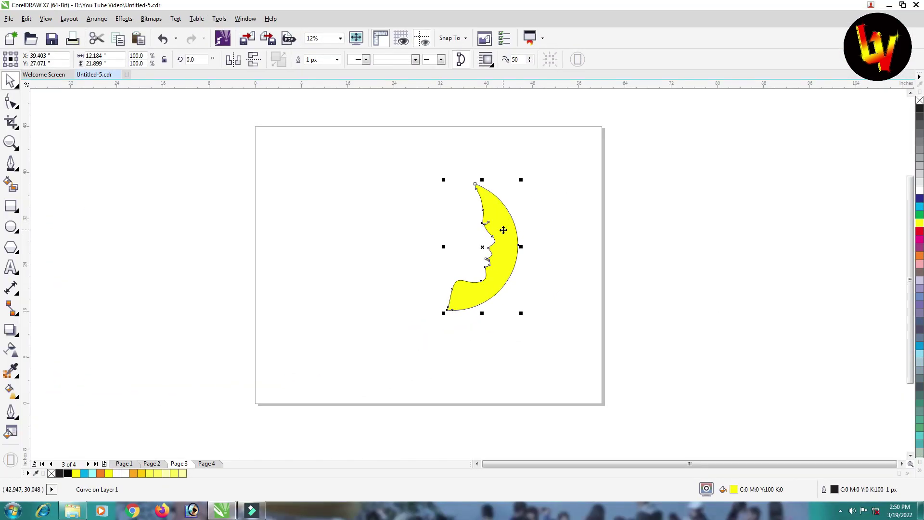
pyautogui.scroll(2, 497, 224)
pyautogui.click(616, 198)
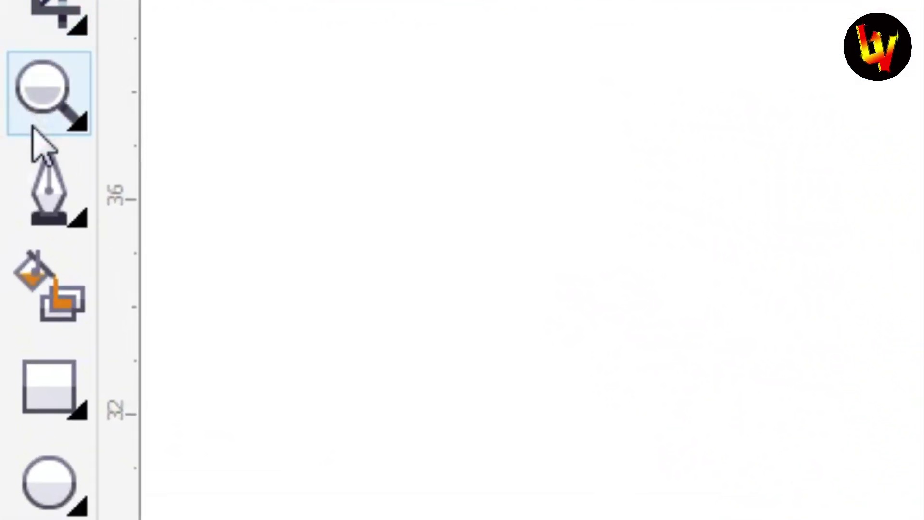
# Step: Draw a narrow closed triangle about 5.75 by 22.25 inches beside the face with the Freehand tool, its point at the bottom
pyautogui.click(79, 226)
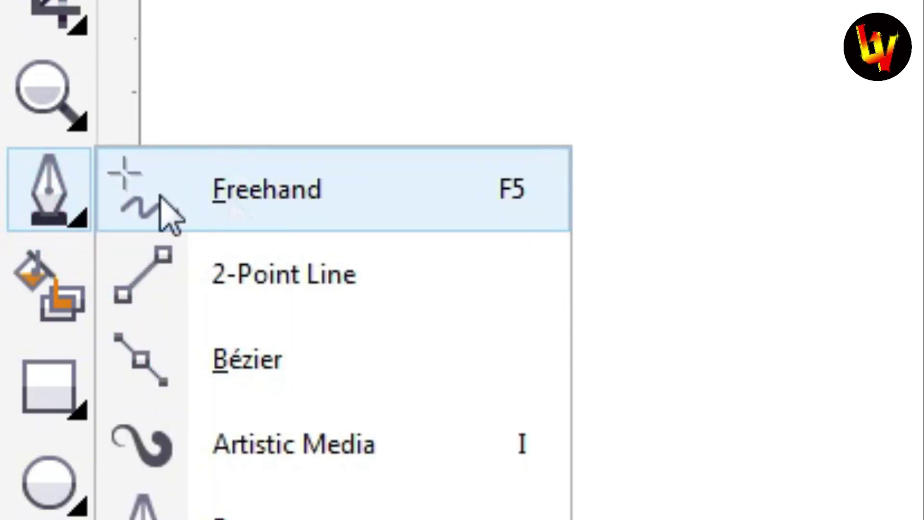
pyautogui.click(288, 190)
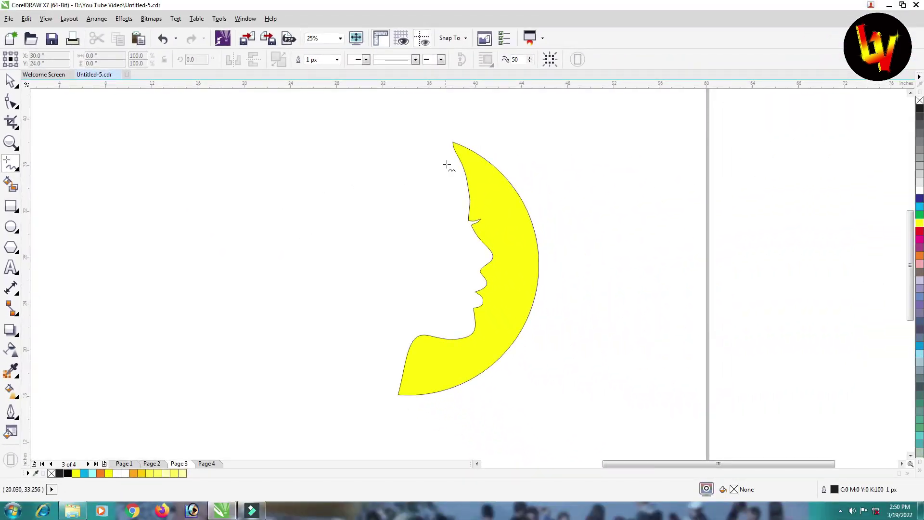
pyautogui.click(438, 138)
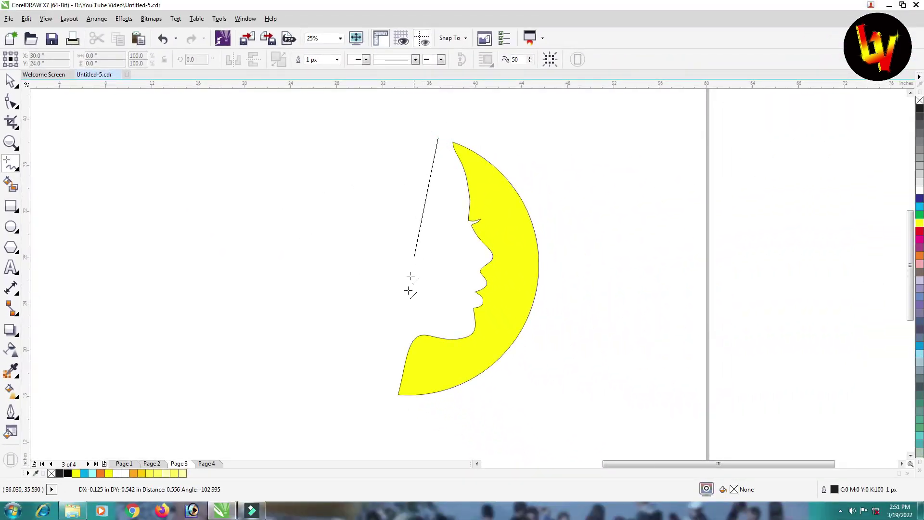
pyautogui.click(372, 389)
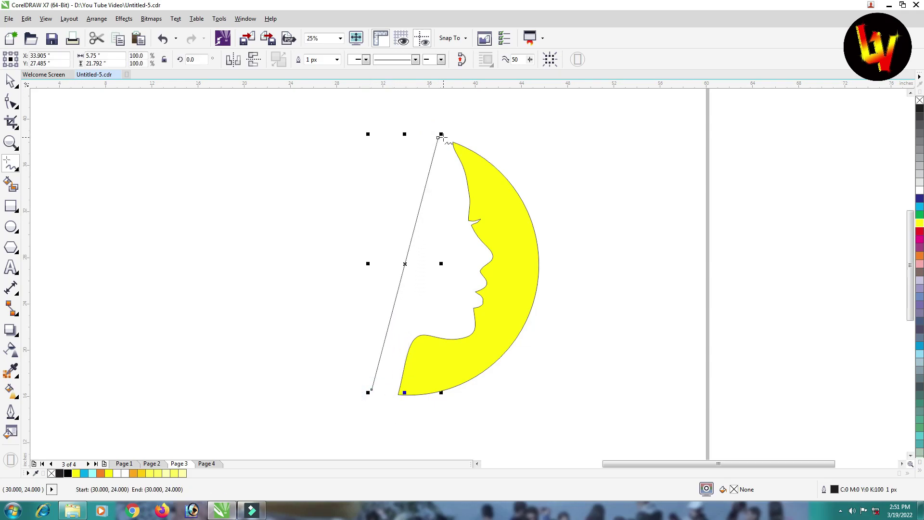
pyautogui.click(372, 389)
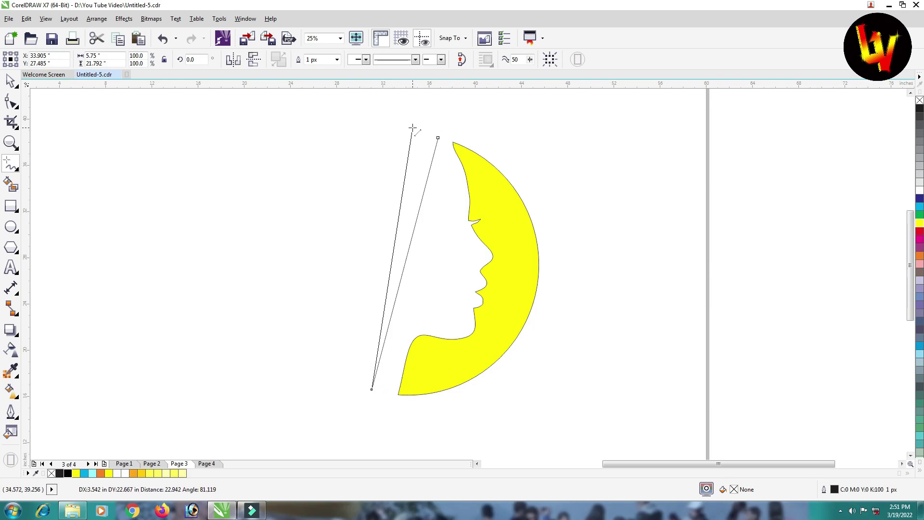
pyautogui.click(413, 133)
pyautogui.scroll(1, 423, 128)
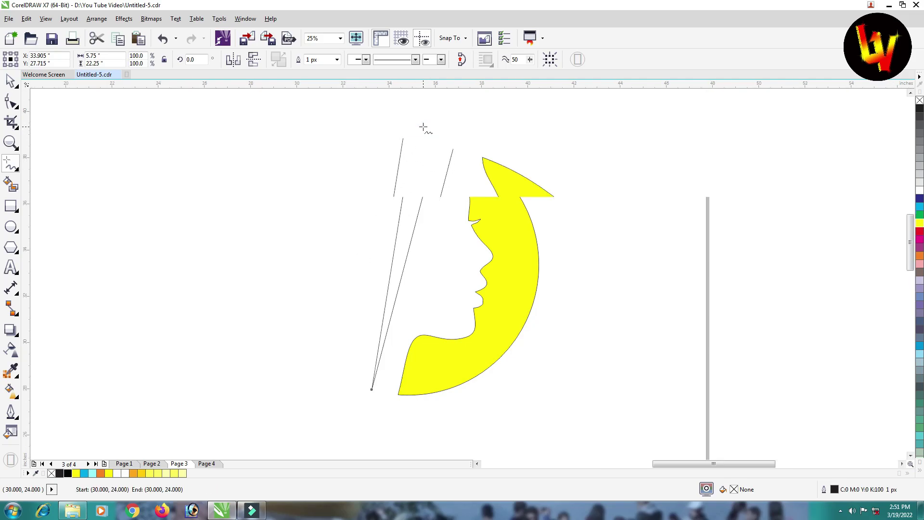
pyautogui.click(402, 138)
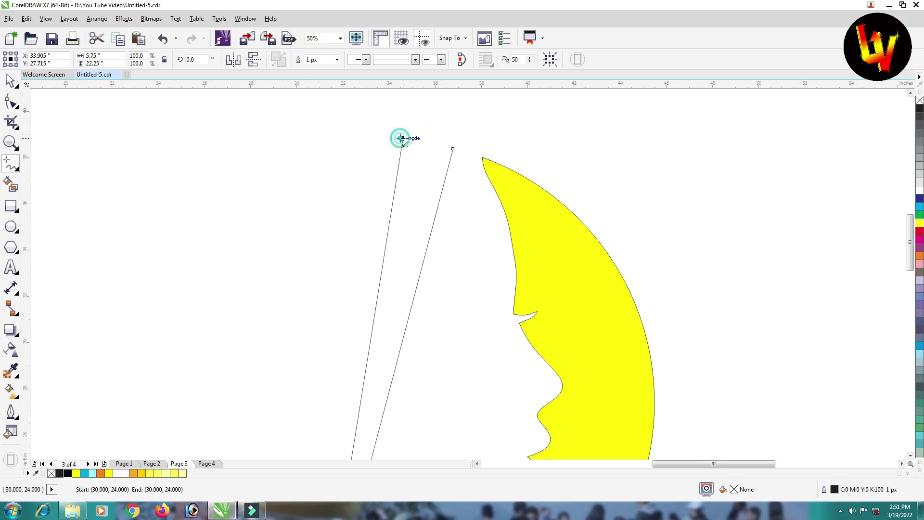
pyautogui.click(452, 150)
pyautogui.scroll(-1, 393, 195)
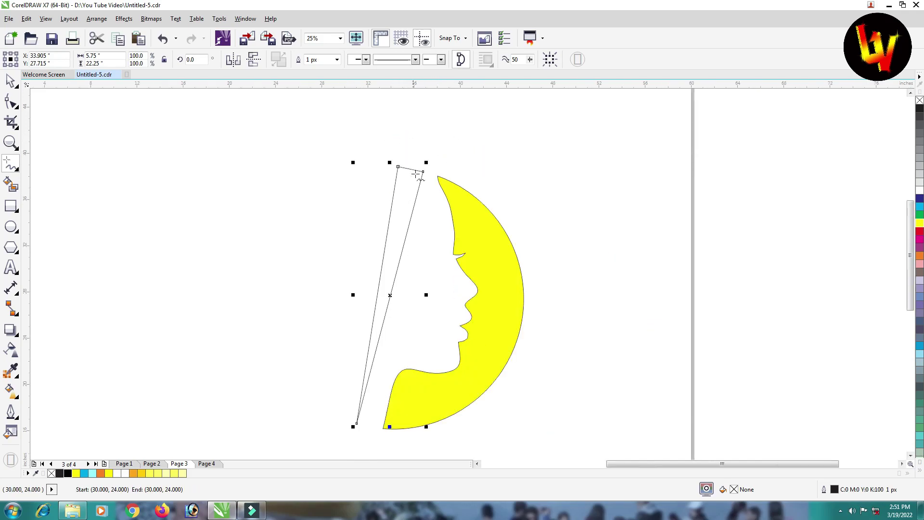
# Step: Convert the triangle's long side facing the face to a curve and bend it into an S shape
pyautogui.click(10, 81)
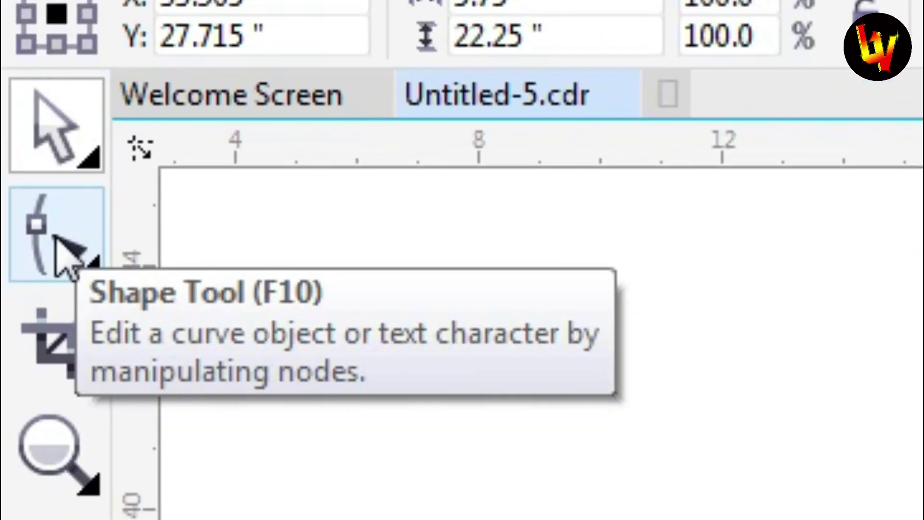
pyautogui.click(55, 237)
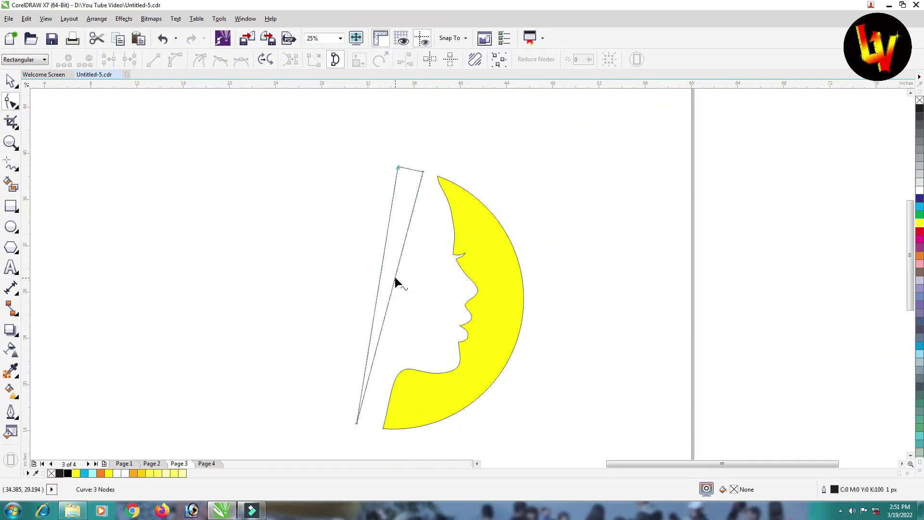
pyautogui.click(393, 285)
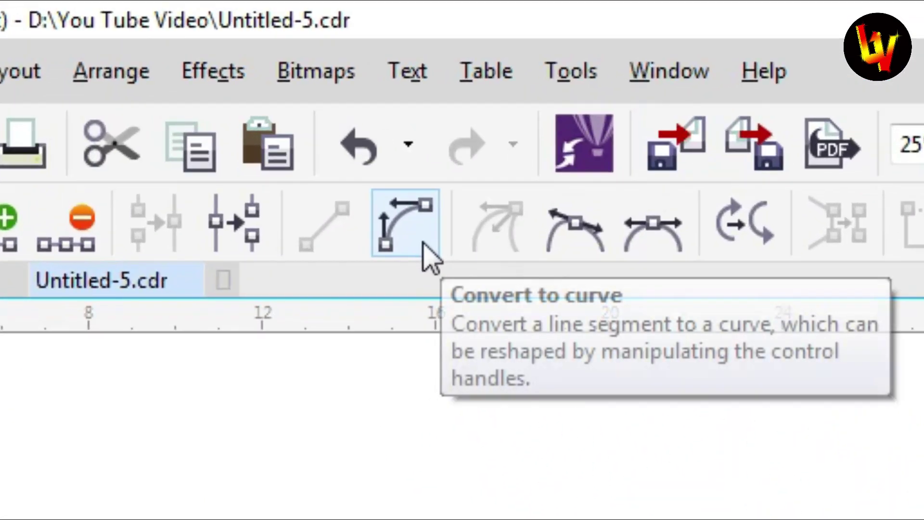
pyautogui.click(424, 243)
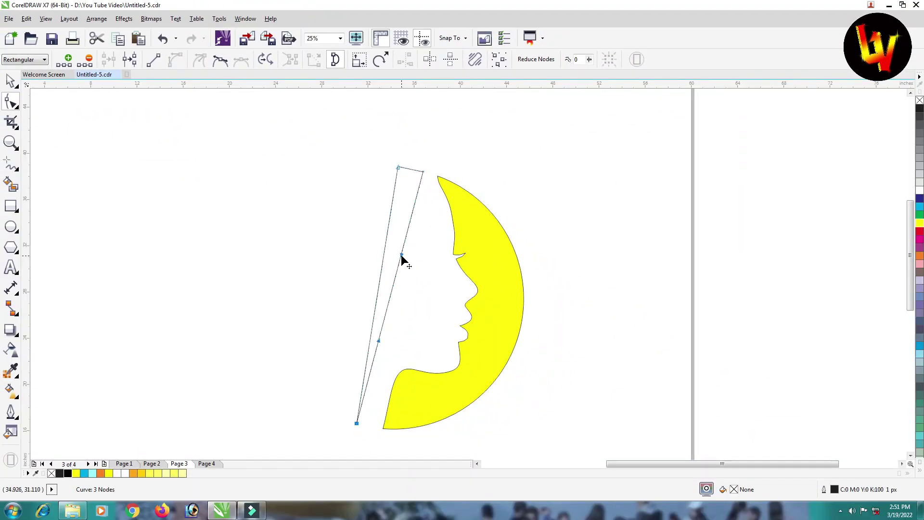
pyautogui.moveTo(402, 255); pyautogui.dragTo(446, 278)
pyautogui.moveTo(370, 331); pyautogui.dragTo(496, 313)
pyautogui.moveTo(353, 319); pyautogui.dragTo(343, 306)
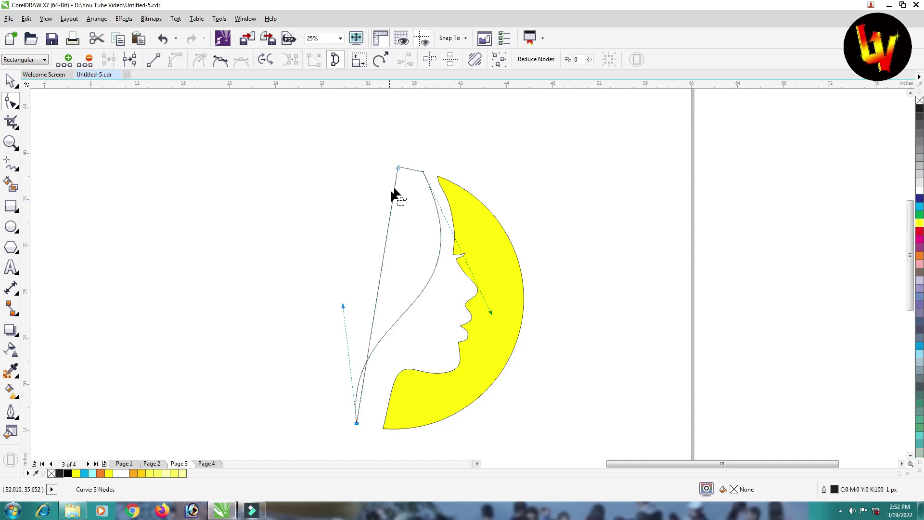
# Step: Convert the triangle's outer long side to a curve and shape it to follow the S-curve as a slim hair strand
pyautogui.click(379, 281)
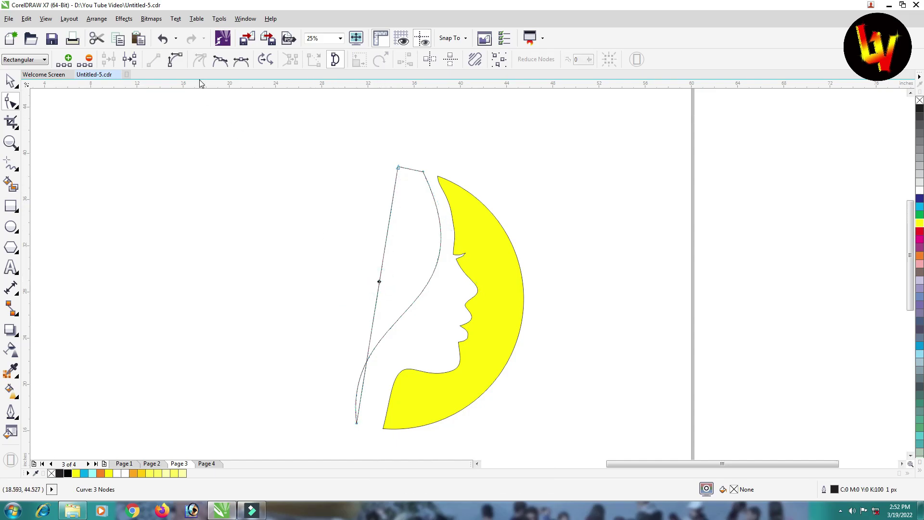
pyautogui.click(172, 61)
pyautogui.moveTo(371, 340); pyautogui.dragTo(314, 334)
pyautogui.moveTo(382, 252); pyautogui.dragTo(494, 270)
pyautogui.moveTo(350, 342); pyautogui.dragTo(305, 331)
pyautogui.moveTo(498, 268); pyautogui.dragTo(498, 288)
pyautogui.moveTo(305, 330); pyautogui.dragTo(303, 320)
pyautogui.moveTo(499, 289); pyautogui.dragTo(502, 293)
pyautogui.moveTo(303, 325); pyautogui.dragTo(308, 322)
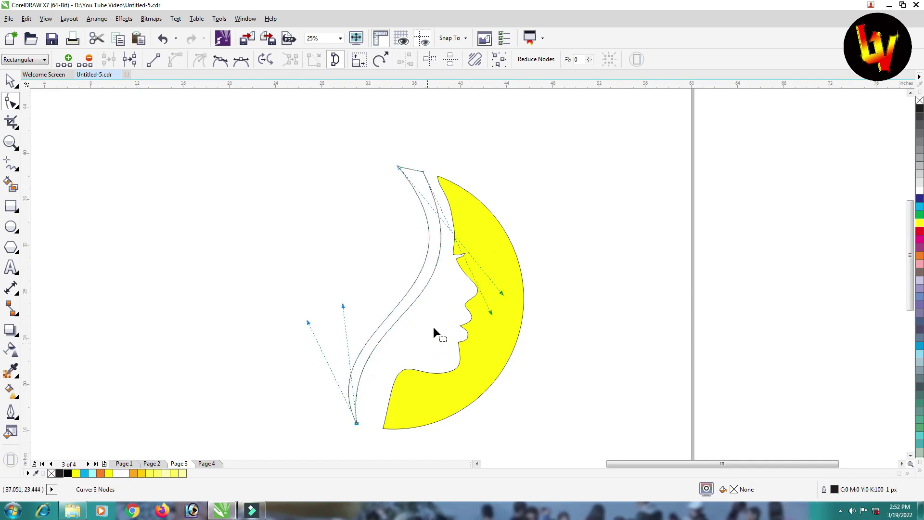
# Step: Convert the hair strand's short top edge to a curve and bow it slightly outward
pyautogui.scroll(2, 416, 168)
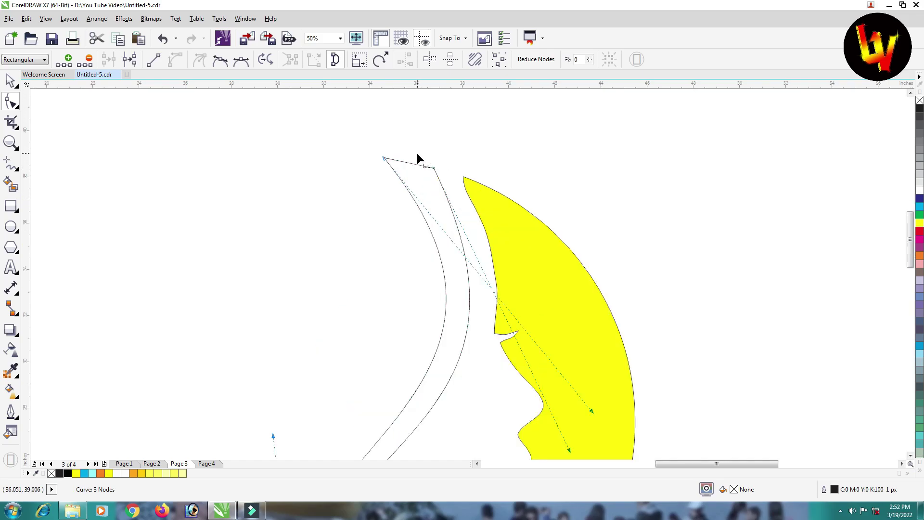
pyautogui.scroll(2, 418, 157)
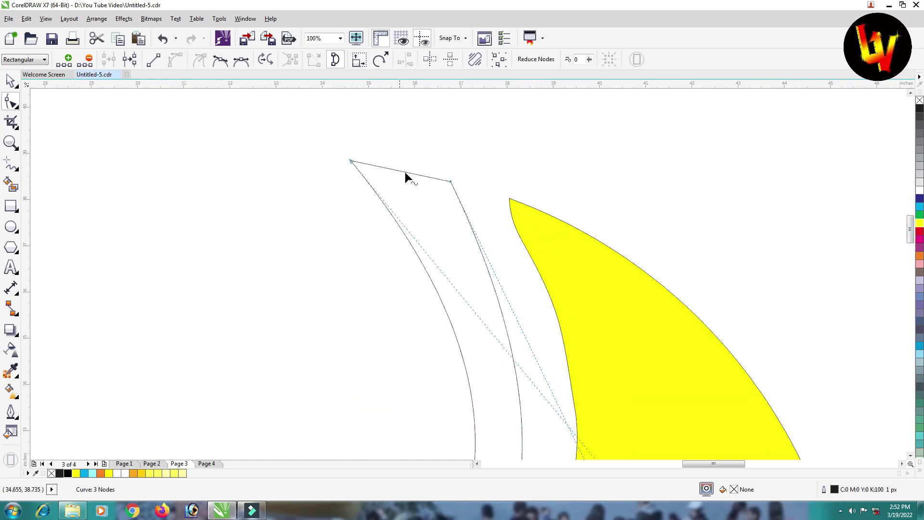
pyautogui.click(400, 171)
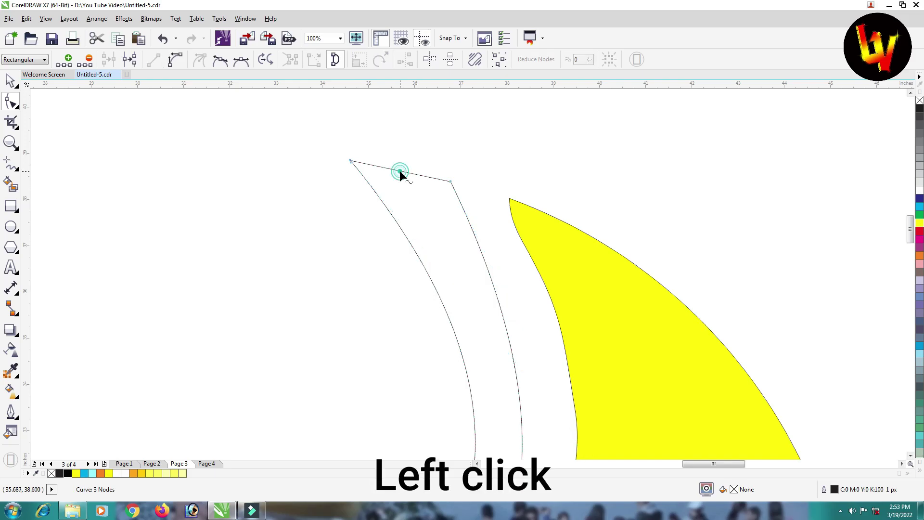
pyautogui.click(175, 60)
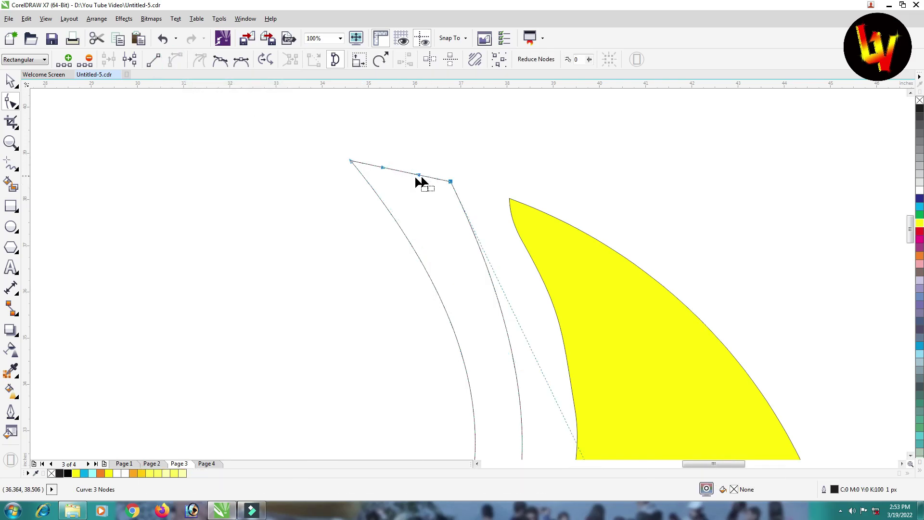
pyautogui.moveTo(401, 170); pyautogui.dragTo(395, 162)
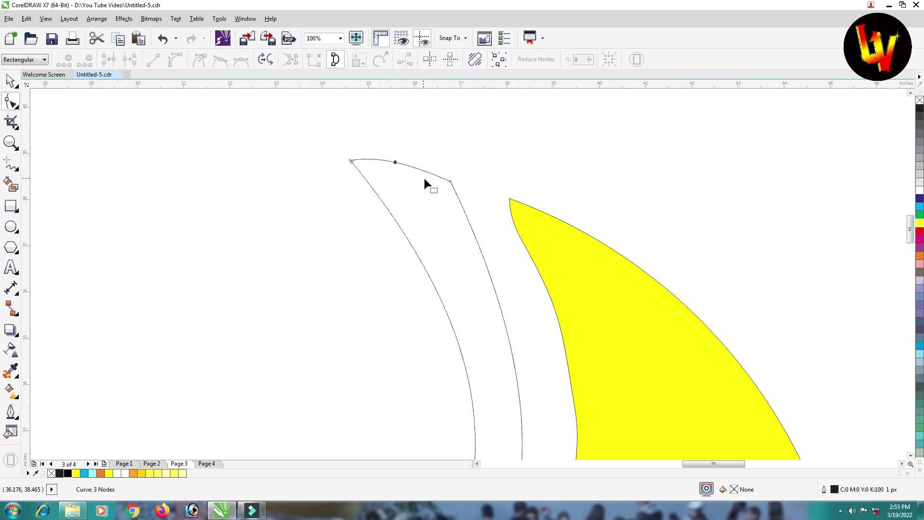
pyautogui.scroll(-4, 427, 183)
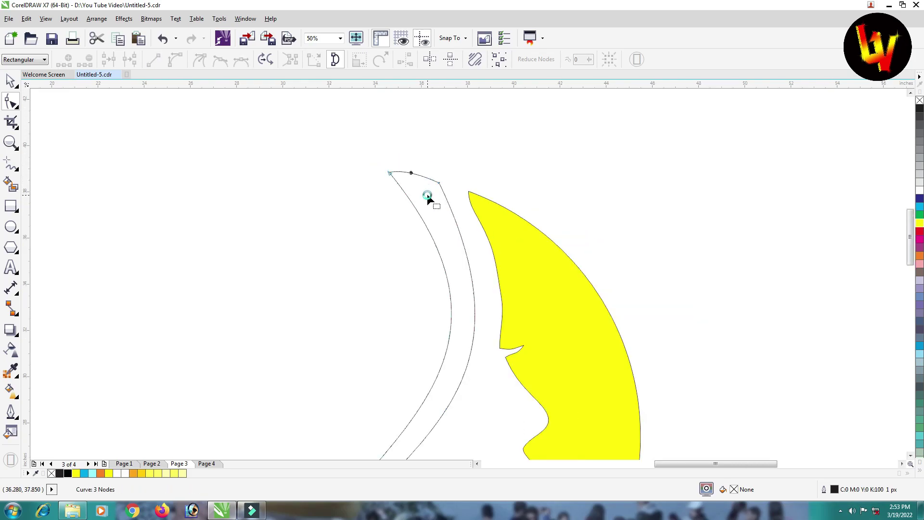
# Step: Fill the hair strand with yellow and move it closer to the face crescent's inner edge
pyautogui.click(10, 81)
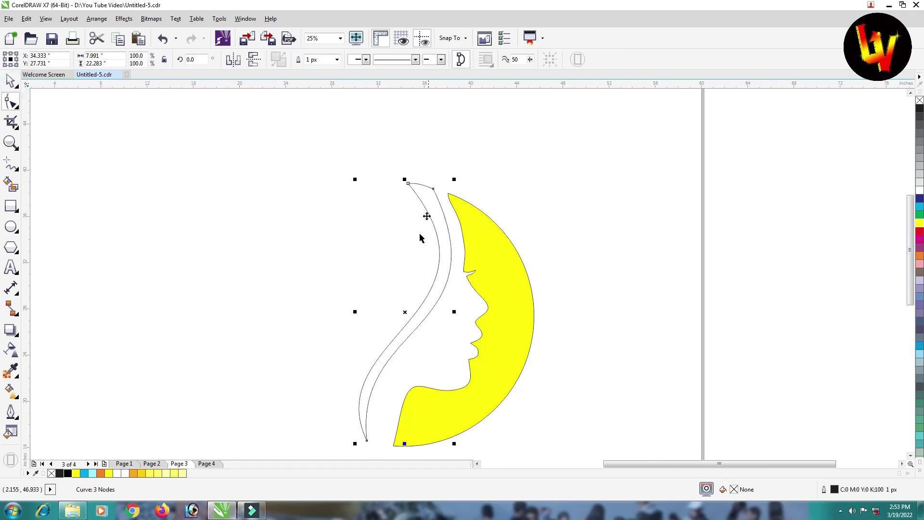
pyautogui.click(920, 223)
pyautogui.moveTo(443, 236); pyautogui.dragTo(445, 232)
pyautogui.scroll(3, 448, 203)
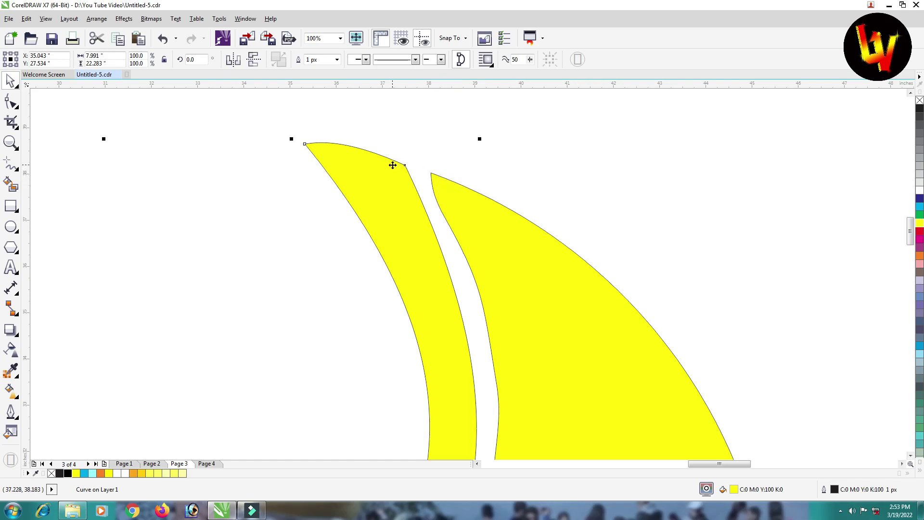
pyautogui.scroll(-3, 408, 177)
pyautogui.click(442, 210)
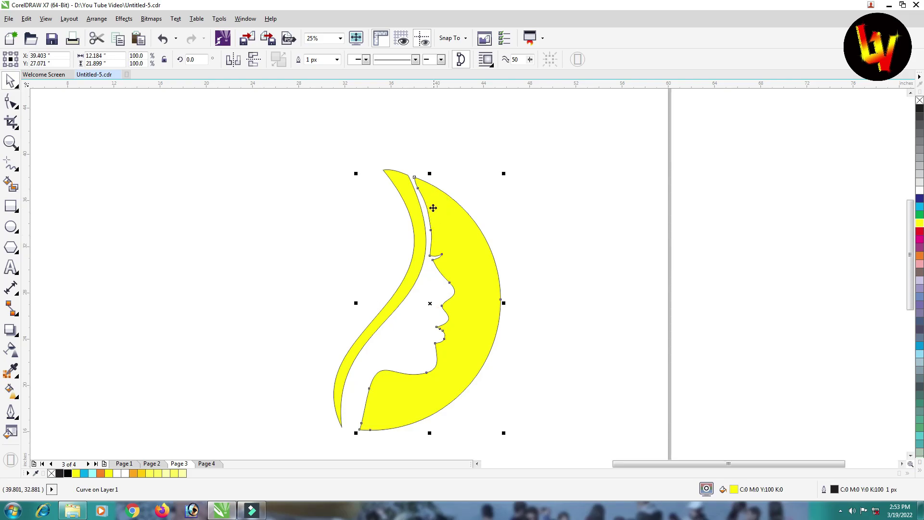
pyautogui.scroll(3, 433, 212)
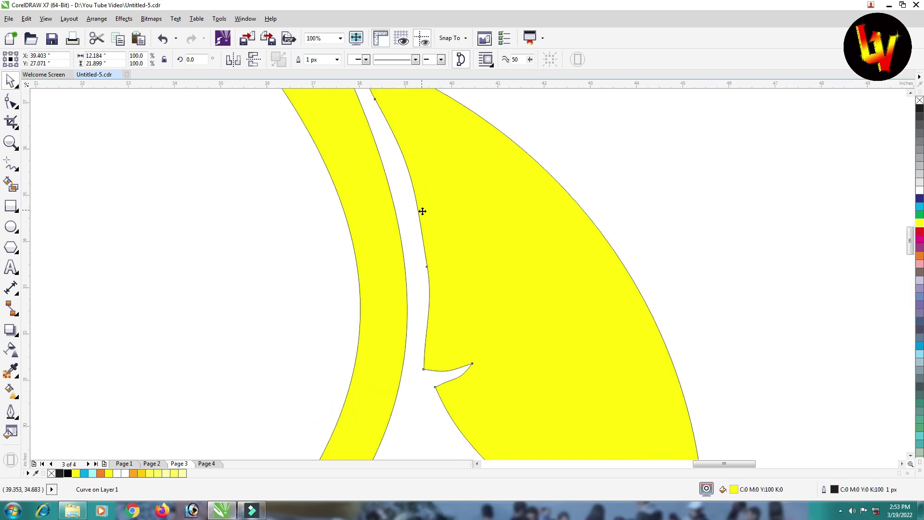
pyautogui.scroll(-2, 435, 206)
pyautogui.moveTo(472, 233); pyautogui.dragTo(541, 235)
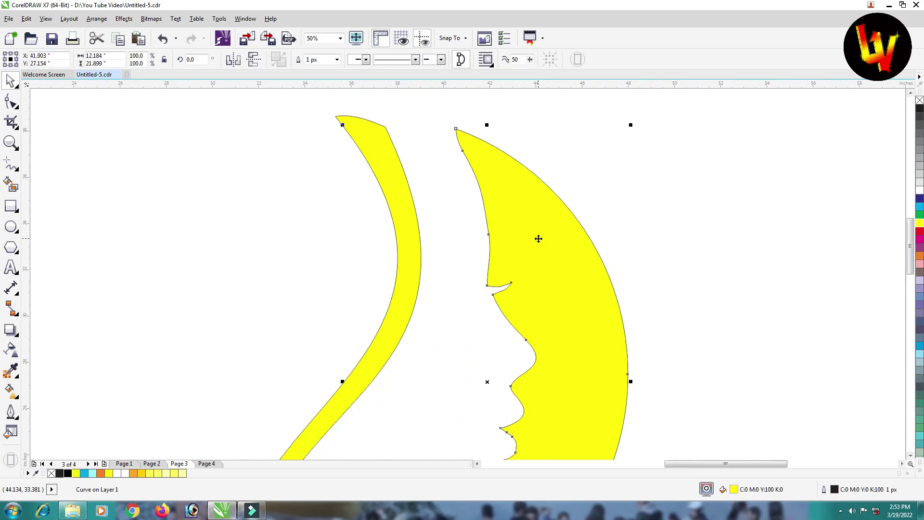
pyautogui.hotkey('ctrl', 'z')
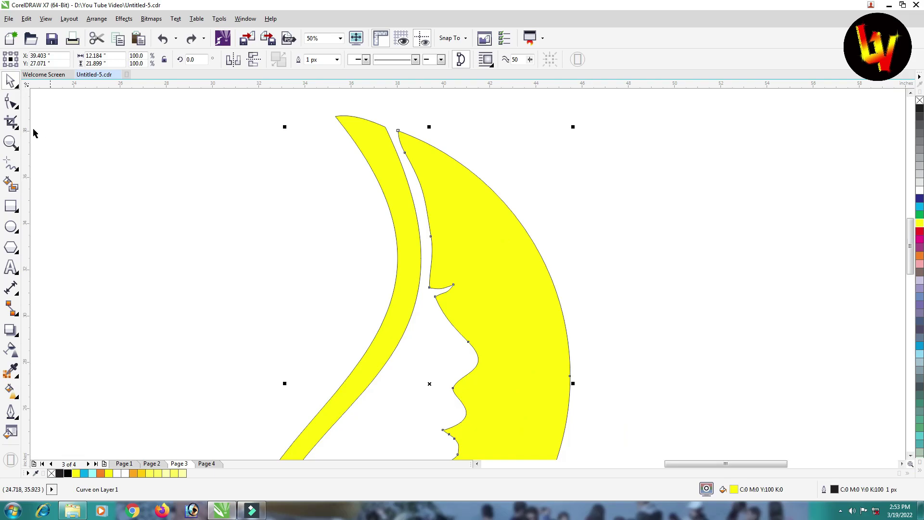
# Step: Delete the two surplus nodes on the crescent's upper inner edge and pull that edge slightly away from the hair strand
pyautogui.click(11, 102)
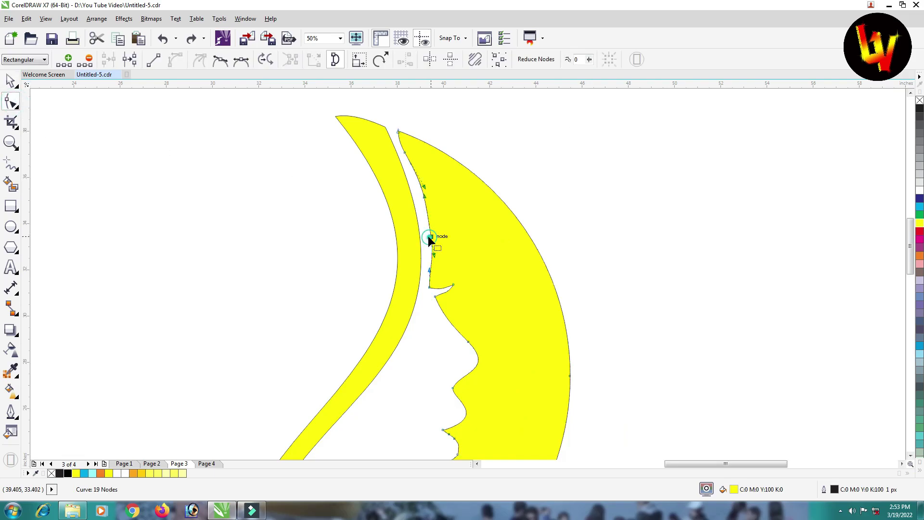
pyautogui.moveTo(424, 184); pyautogui.dragTo(421, 187)
pyautogui.moveTo(429, 236); pyautogui.dragTo(422, 245)
pyautogui.press('Delete')
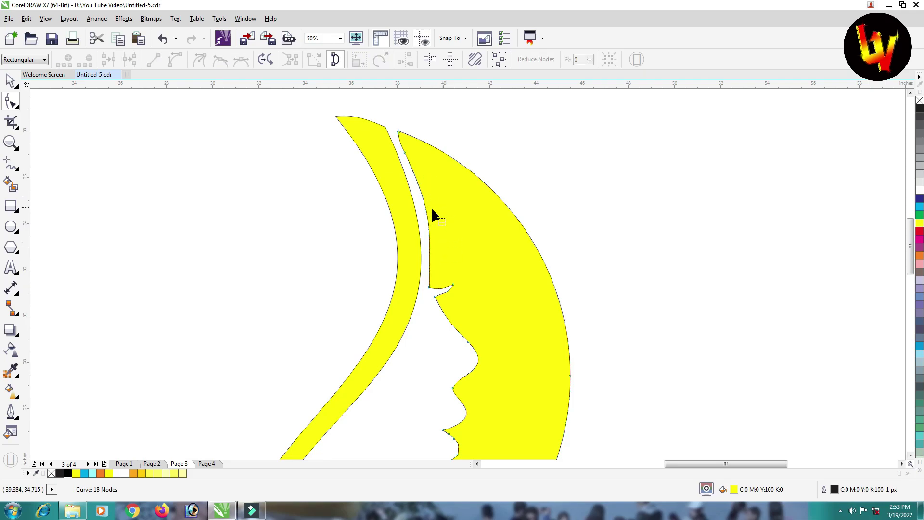
pyautogui.click(414, 145)
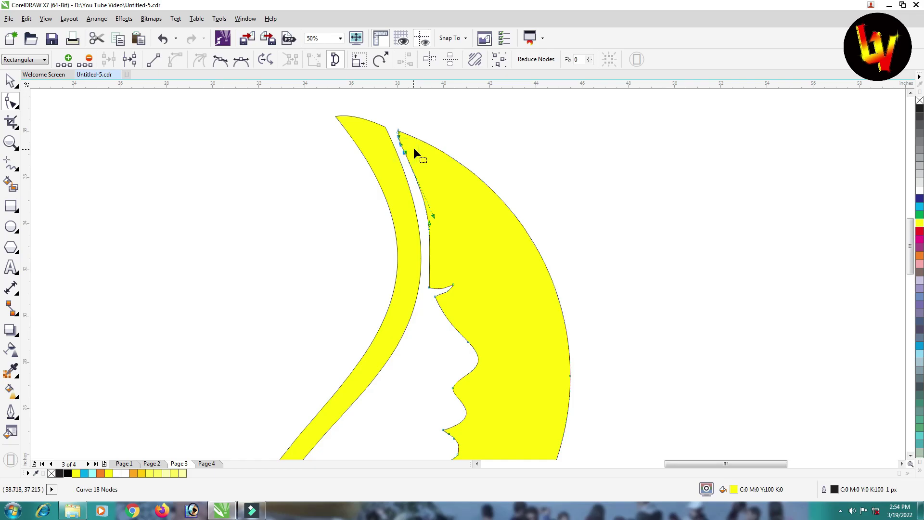
pyautogui.press('Delete')
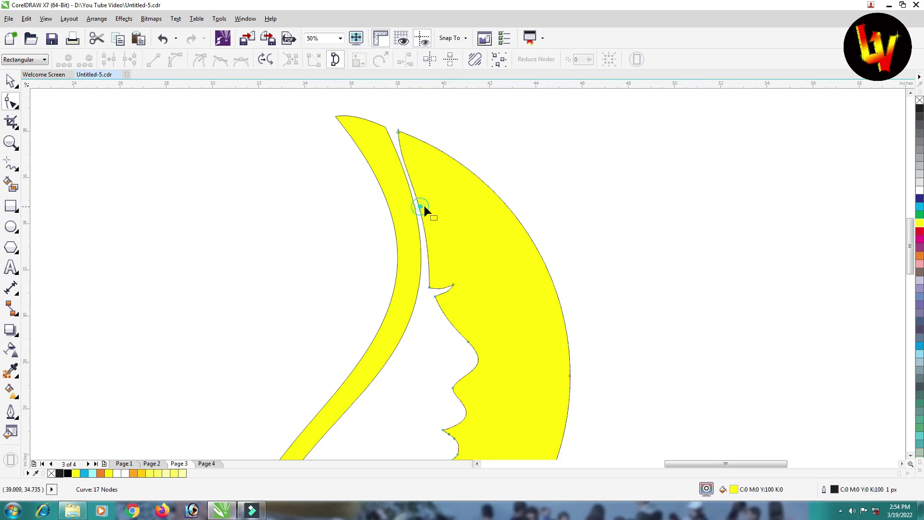
pyautogui.moveTo(420, 209); pyautogui.dragTo(427, 210)
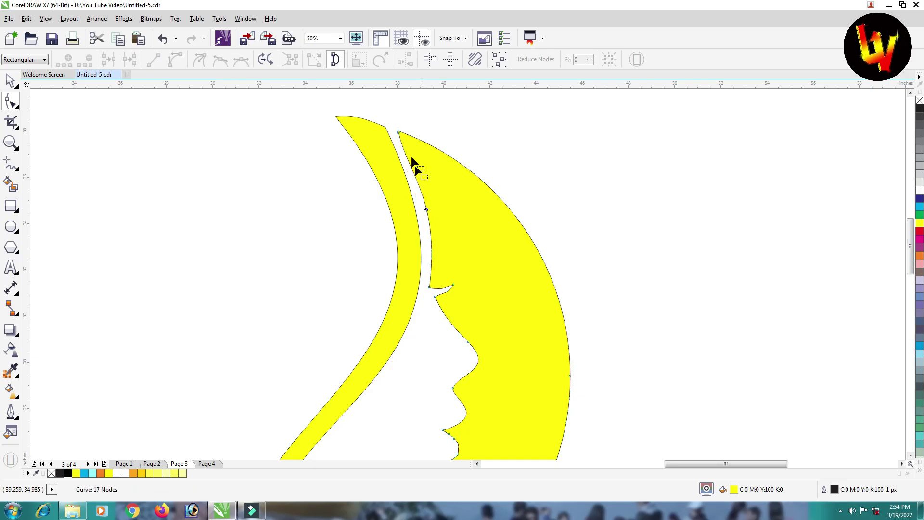
# Step: Refine the crescent's forehead edge above the eyelash into a smooth curve running evenly alongside the hair strand
pyautogui.scroll(1, 441, 190)
pyautogui.click(419, 162)
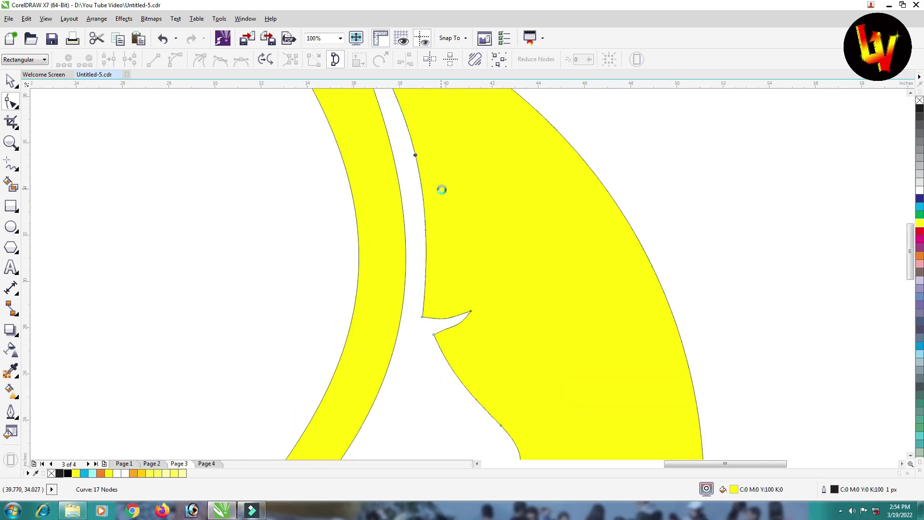
pyautogui.scroll(-2, 441, 190)
pyautogui.click(423, 142)
pyautogui.scroll(2, 436, 146)
pyautogui.moveTo(398, 186); pyautogui.dragTo(400, 167)
pyautogui.moveTo(464, 235); pyautogui.dragTo(441, 227)
pyautogui.click(400, 165)
pyautogui.scroll(2, 447, 423)
pyautogui.moveTo(438, 400); pyautogui.dragTo(430, 398)
pyautogui.scroll(-4, 592, 186)
pyautogui.press('space')
pyautogui.click(202, 265)
pyautogui.scroll(-3, 322, 283)
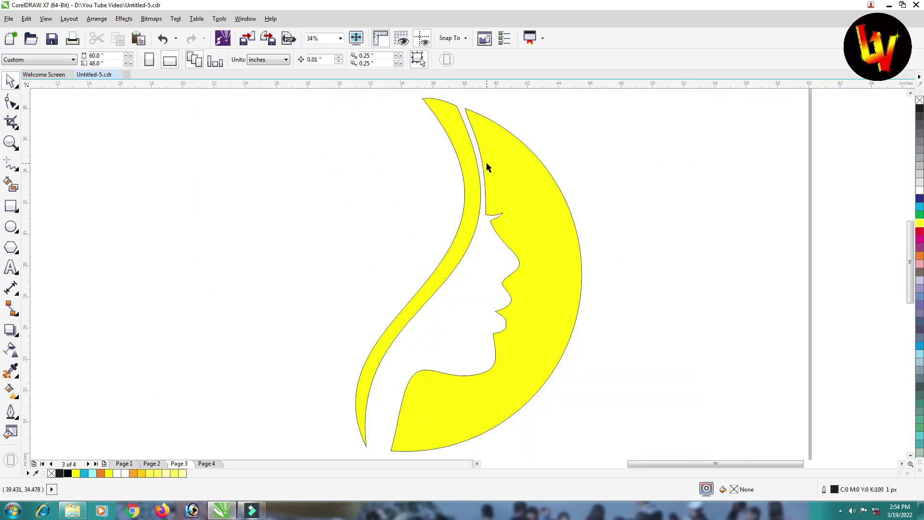
pyautogui.hotkey('ctrl', 'z')
pyautogui.hotkey('shift', 'F4')
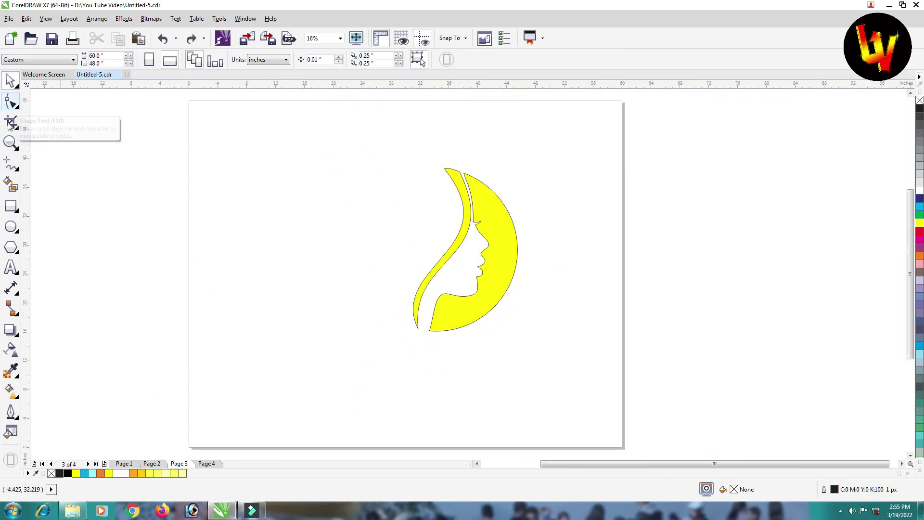
# Step: Draw a slanted straight line about 19 inches tall with the Freehand tool beside the hair strand's outer side
pyautogui.click(12, 168)
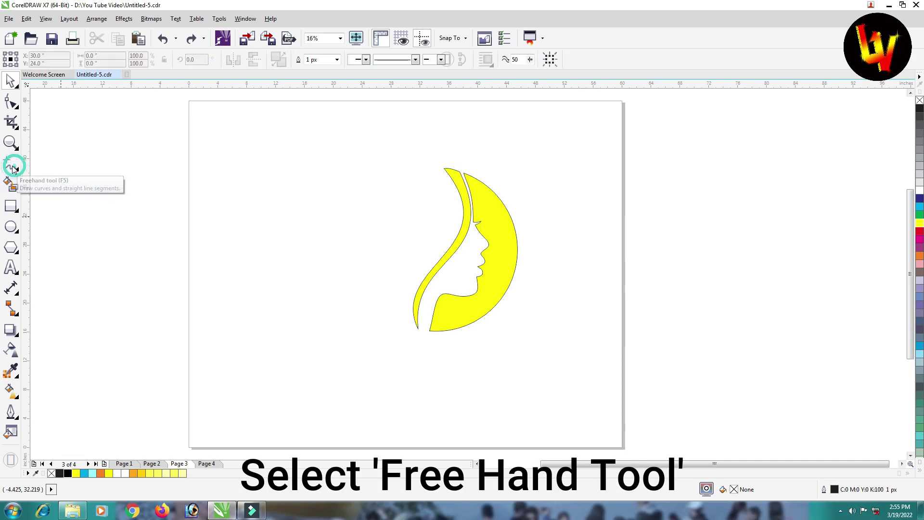
pyautogui.click(423, 185)
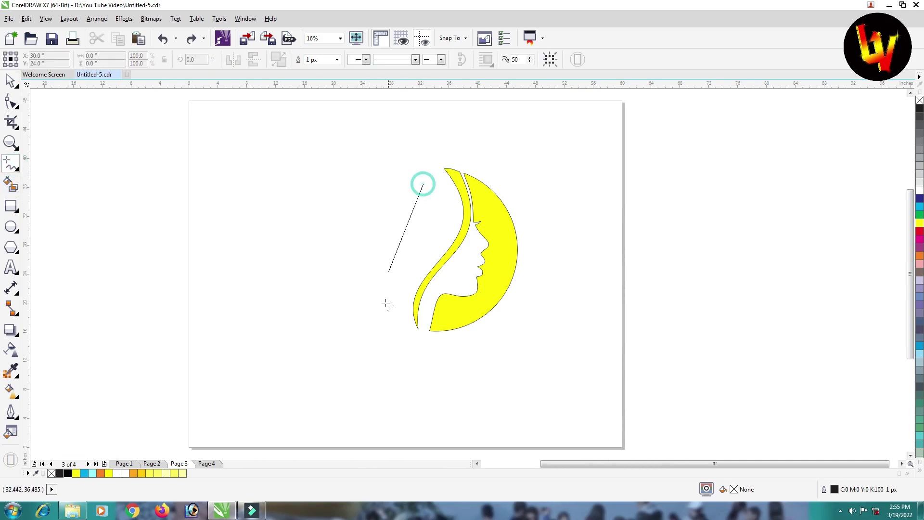
pyautogui.click(399, 325)
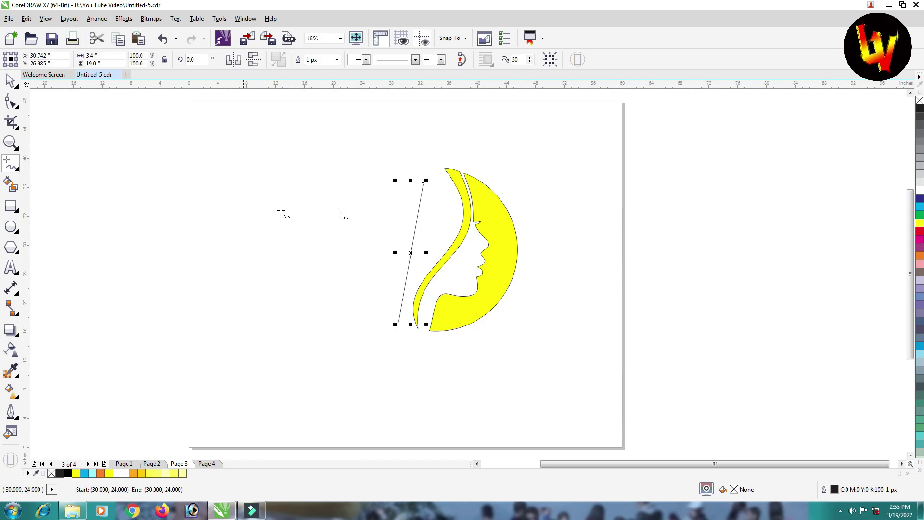
# Step: Convert the slanted line to a curve and bend it into an S shape that follows the hair strand
pyautogui.click(9, 102)
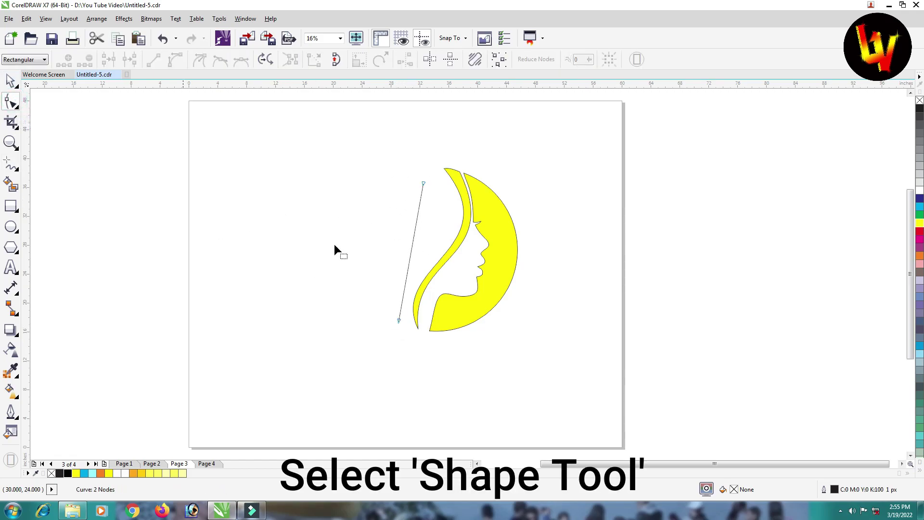
pyautogui.click(412, 244)
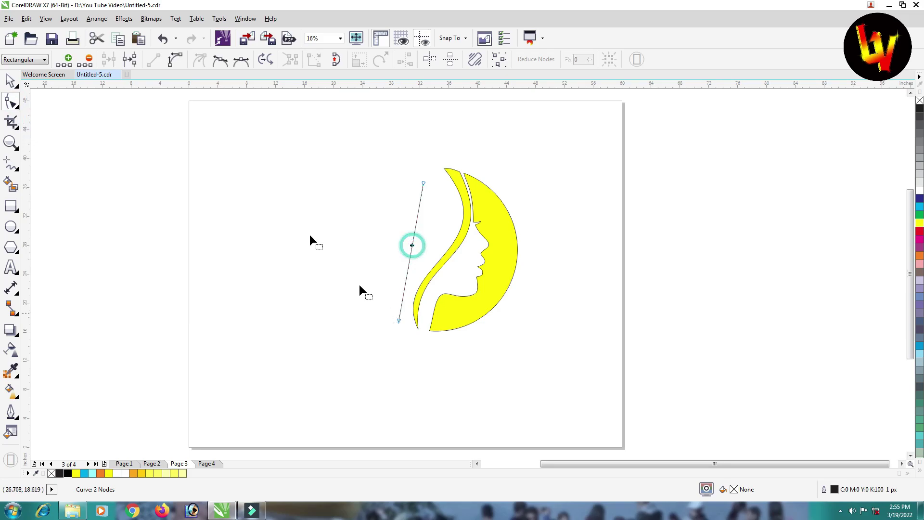
pyautogui.click(176, 60)
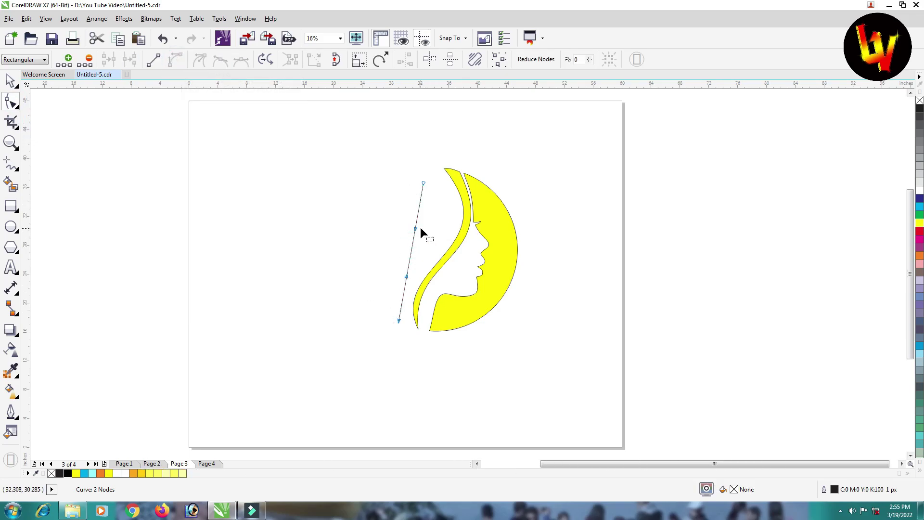
pyautogui.moveTo(415, 229); pyautogui.dragTo(440, 224)
pyautogui.moveTo(407, 277); pyautogui.dragTo(393, 266)
pyautogui.moveTo(439, 225); pyautogui.dragTo(456, 236)
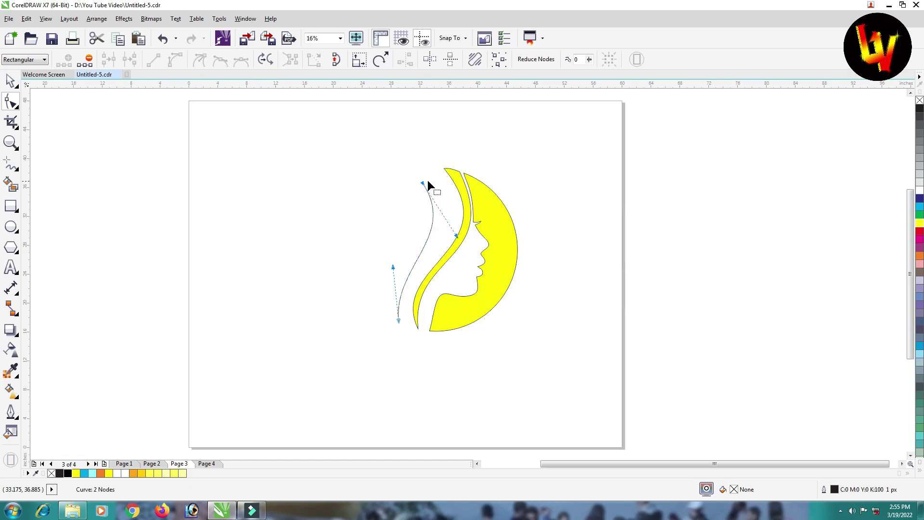
pyautogui.moveTo(424, 184); pyautogui.dragTo(434, 186)
pyautogui.scroll(2, 447, 221)
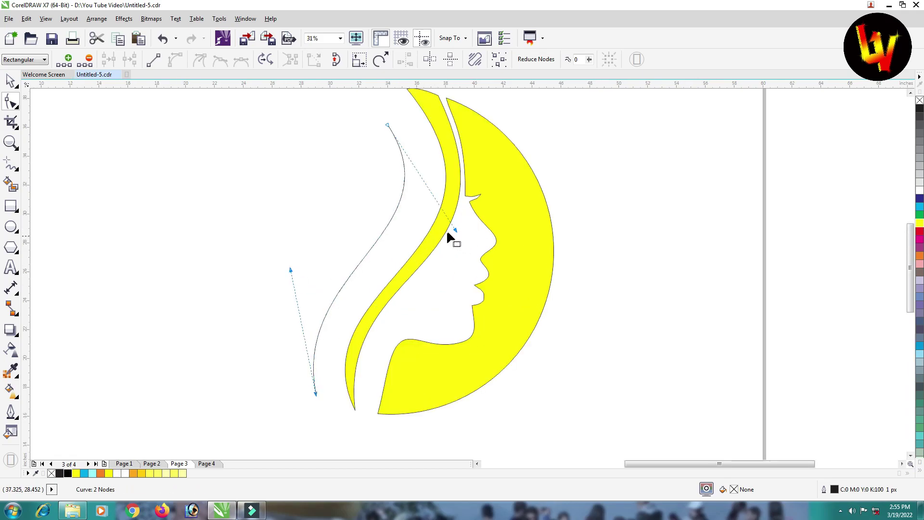
pyautogui.moveTo(455, 230)
pyautogui.mouseDown()
pyautogui.moveTo(459, 243)
pyautogui.moveTo(449, 247)
pyautogui.mouseUp()
pyautogui.moveTo(290, 270); pyautogui.dragTo(276, 267)
pyautogui.scroll(-2, 388, 244)
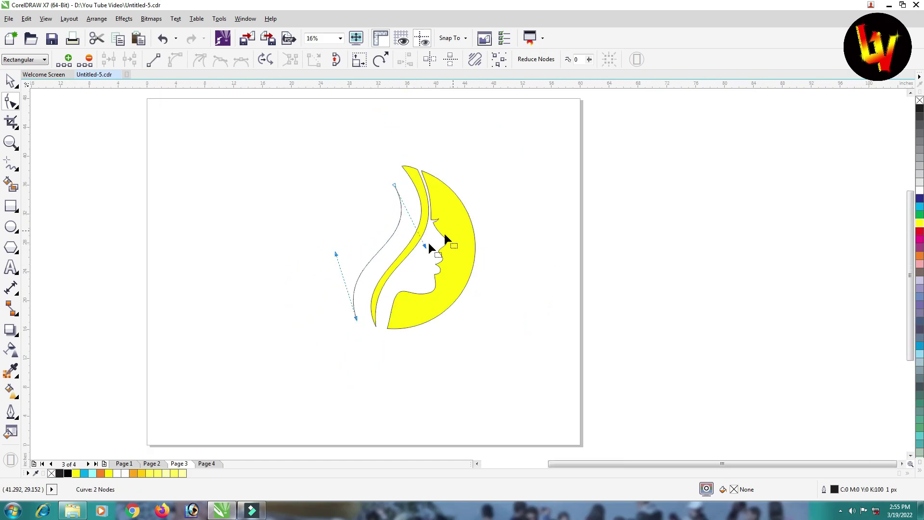
pyautogui.click(10, 82)
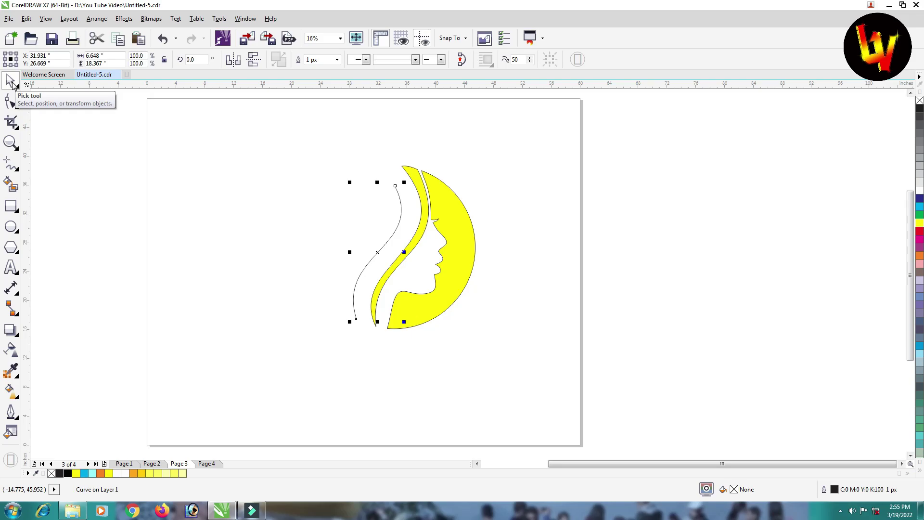
# Step: Close the new S-curve with a straight freehand line from its lower end node to its upper end node
pyautogui.click(10, 169)
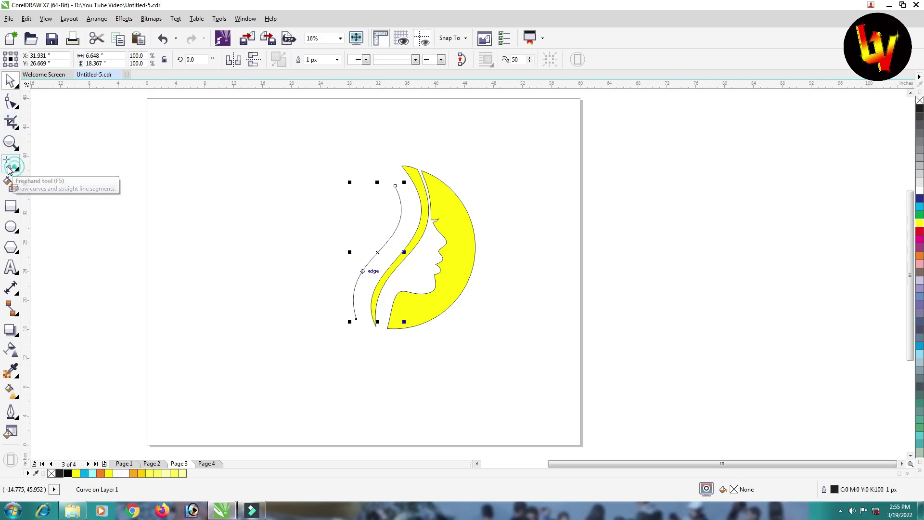
pyautogui.scroll(1, 356, 319)
pyautogui.click(357, 318)
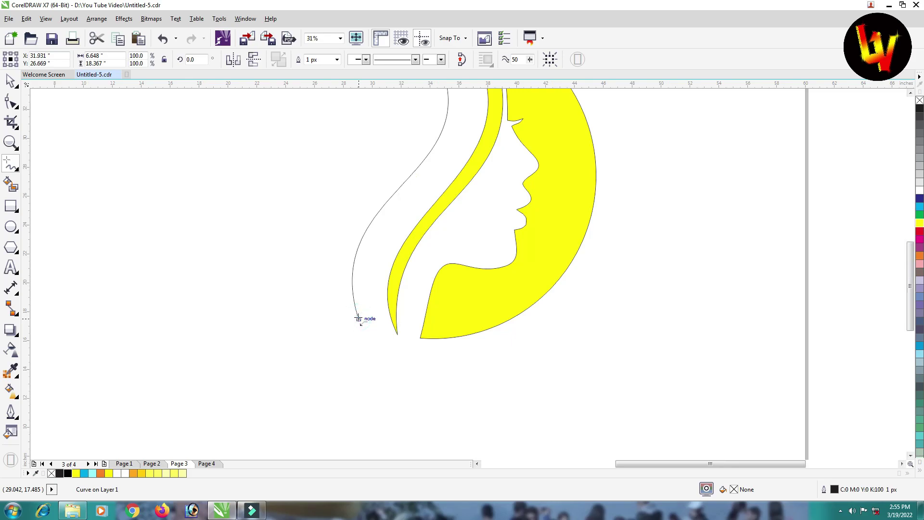
pyautogui.scroll(1, 357, 318)
pyautogui.click(426, 142)
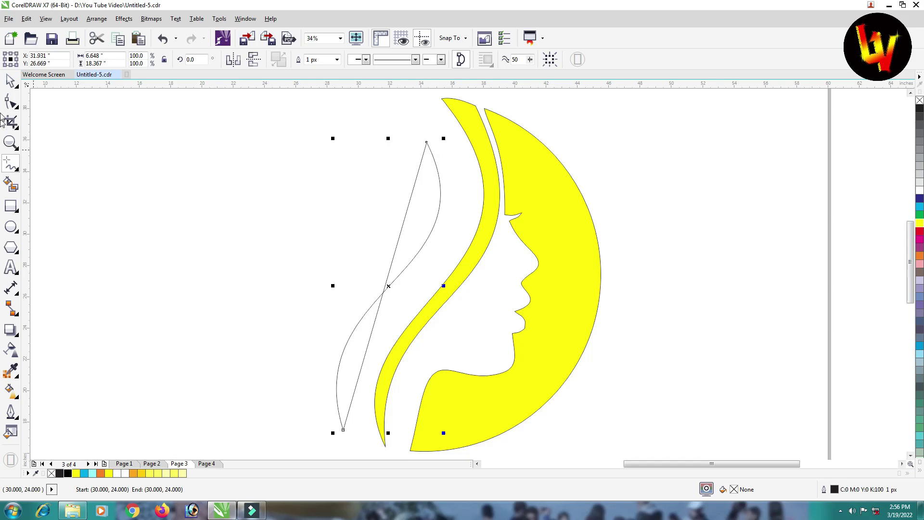
pyautogui.click(10, 81)
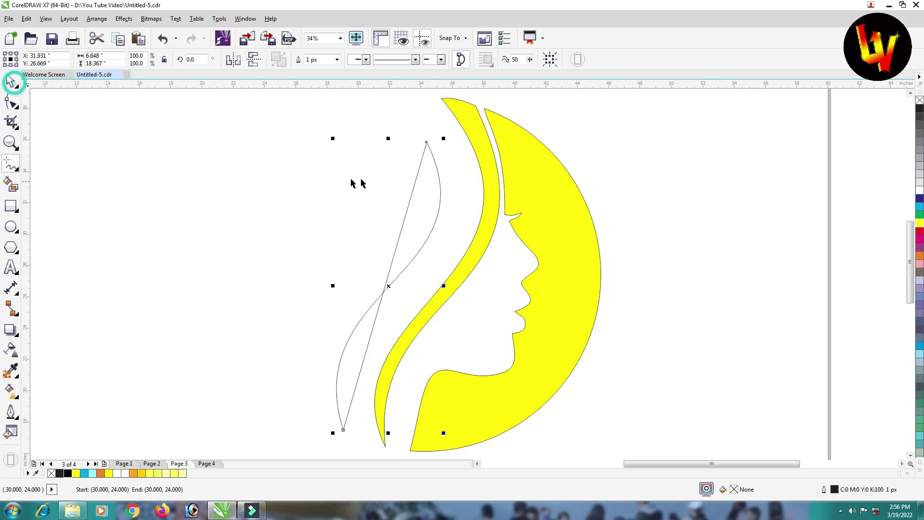
# Step: Convert the straight closing side to a curve and shape it along the S-curve to form a slim, pointed hair strand
pyautogui.click(10, 102)
pyautogui.click(388, 273)
pyautogui.click(176, 59)
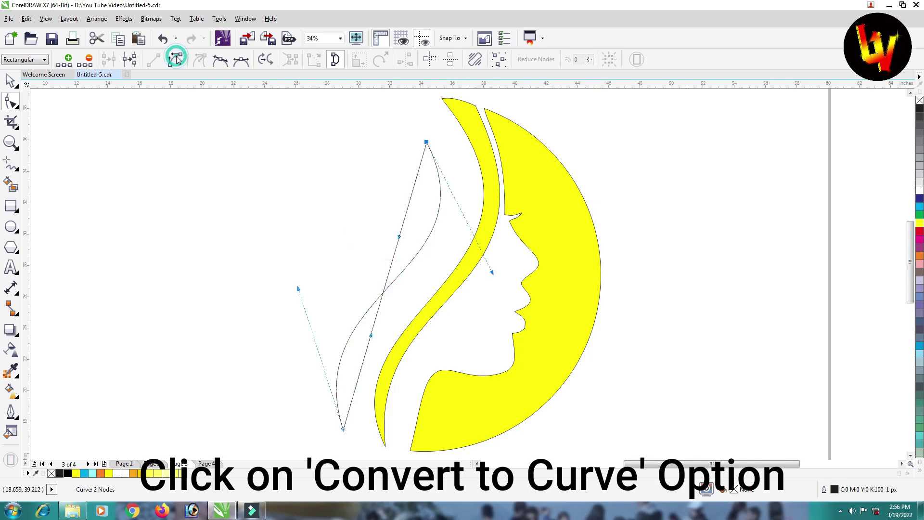
pyautogui.moveTo(371, 334); pyautogui.dragTo(276, 302)
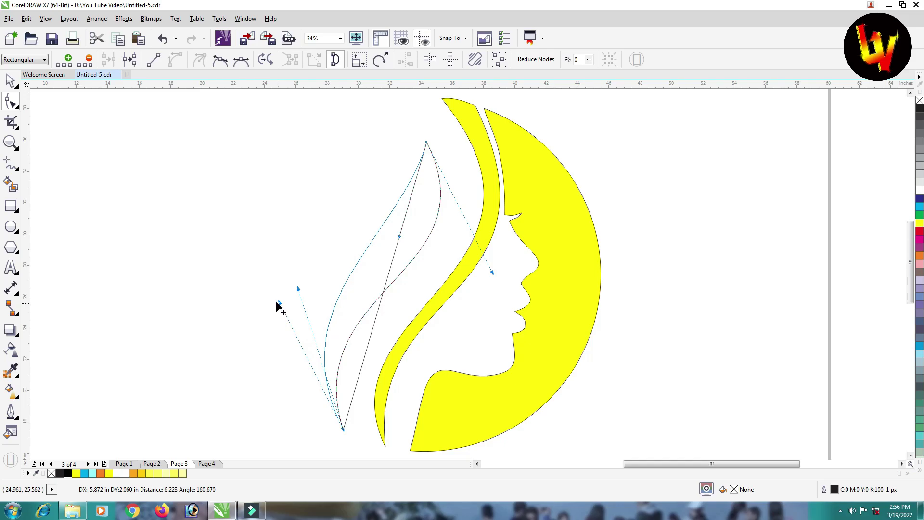
pyautogui.moveTo(399, 237); pyautogui.dragTo(470, 264)
pyautogui.moveTo(277, 300)
pyautogui.mouseDown()
pyautogui.moveTo(291, 290)
pyautogui.moveTo(272, 306)
pyautogui.mouseUp()
pyautogui.moveTo(470, 265); pyautogui.dragTo(471, 271)
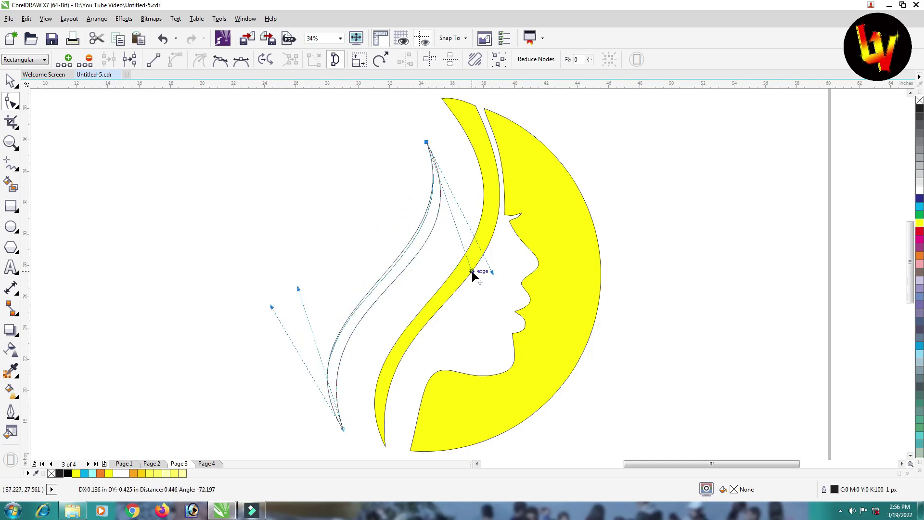
pyautogui.moveTo(271, 308); pyautogui.dragTo(266, 302)
pyautogui.scroll(-2, 334, 298)
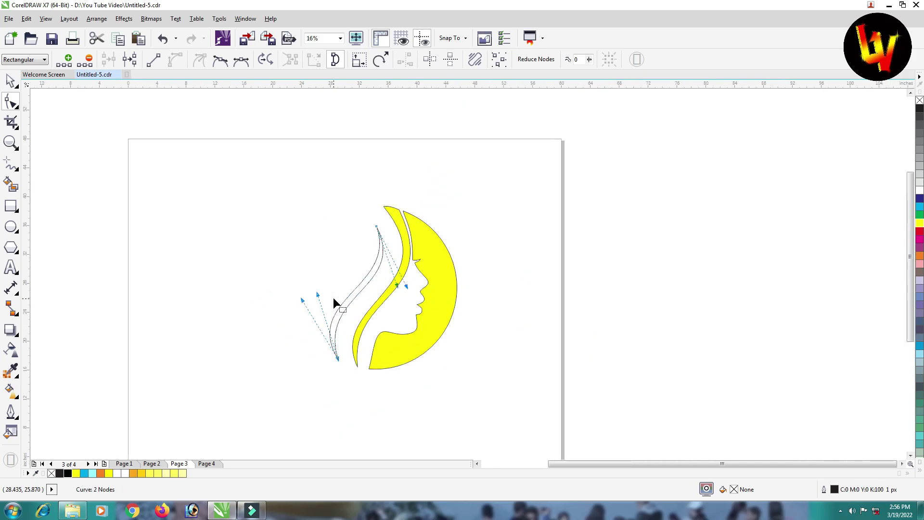
# Step: Fill the second hair strand with yellow and move it slightly downward beside the first strand
pyautogui.click(9, 81)
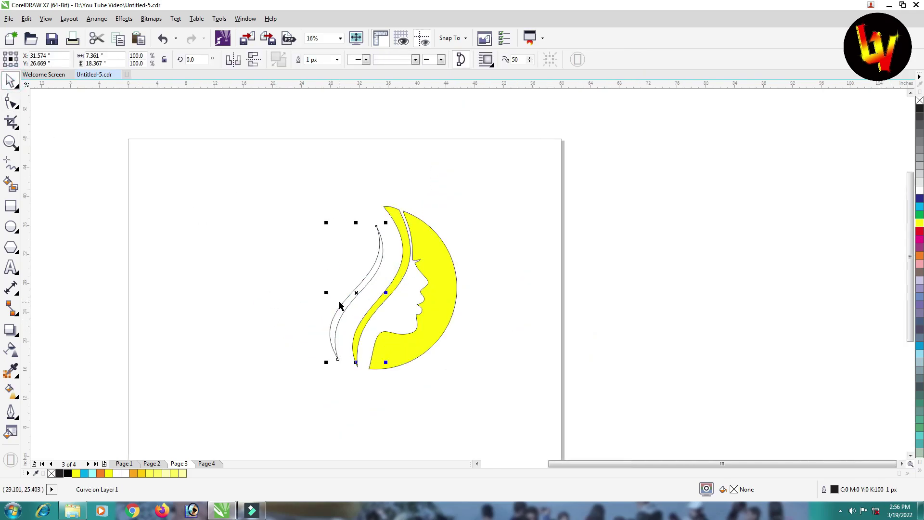
pyautogui.moveTo(920, 222); pyautogui.dragTo(353, 296)
pyautogui.scroll(2, 353, 295)
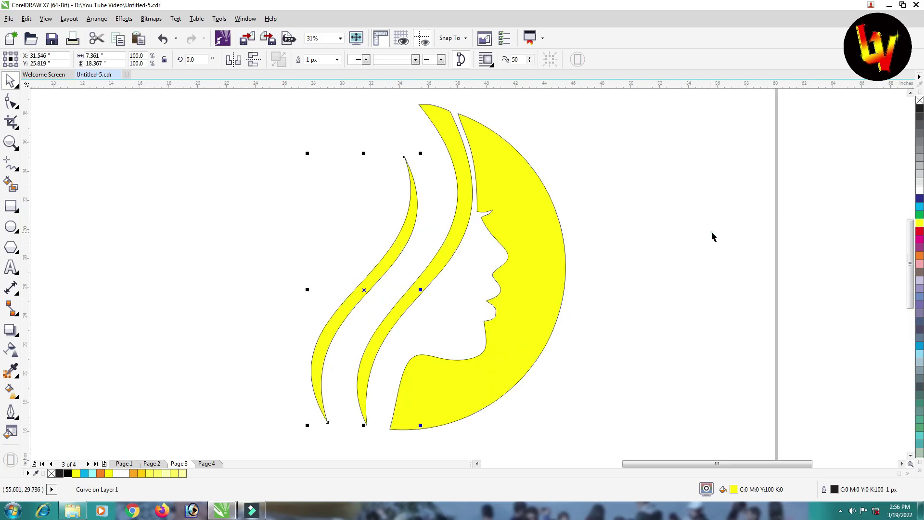
pyautogui.click(596, 263)
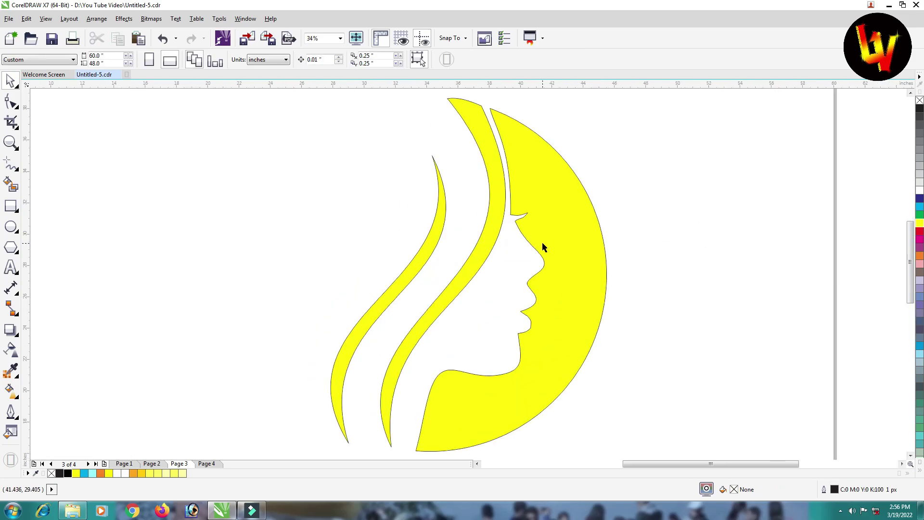
# Step: Draw an open inverted V of two straight freehand lines, about 6.6 by 8.8 inches, in the empty area beside the hair strands
pyautogui.scroll(-2, 542, 241)
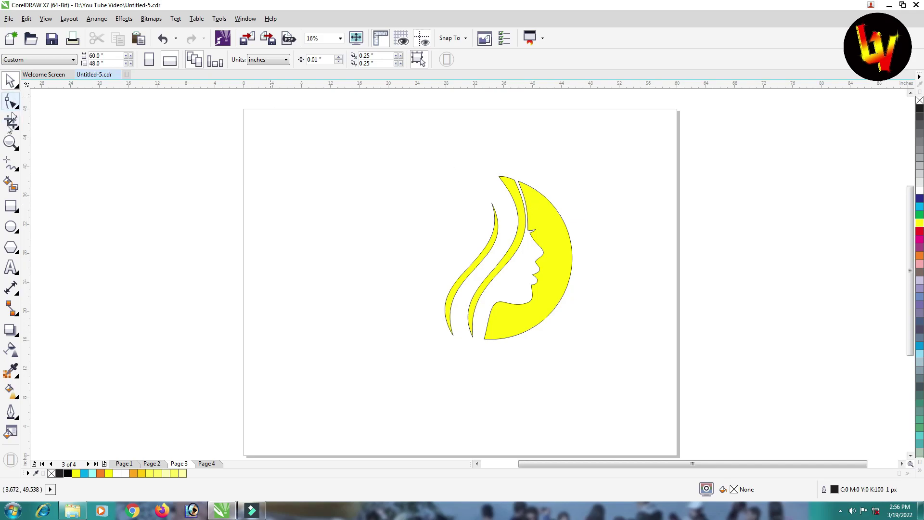
pyautogui.click(11, 164)
pyautogui.click(394, 155)
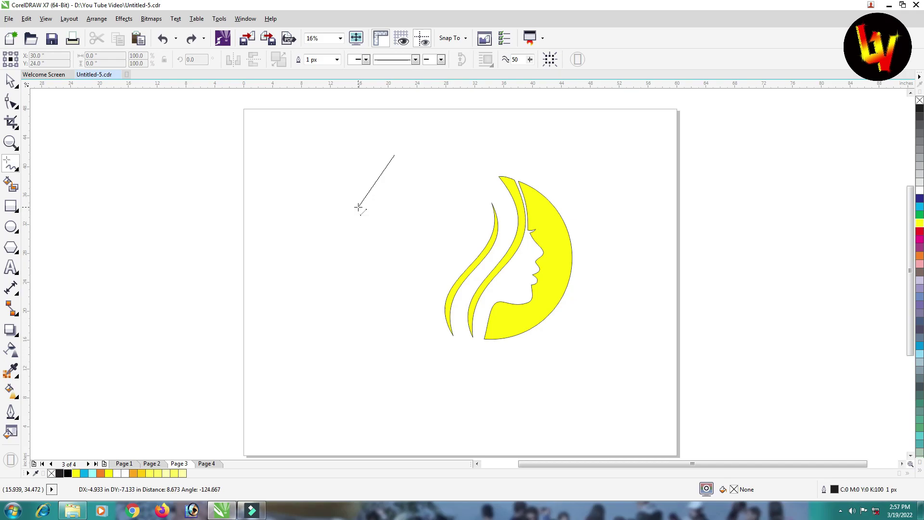
pyautogui.click(359, 209)
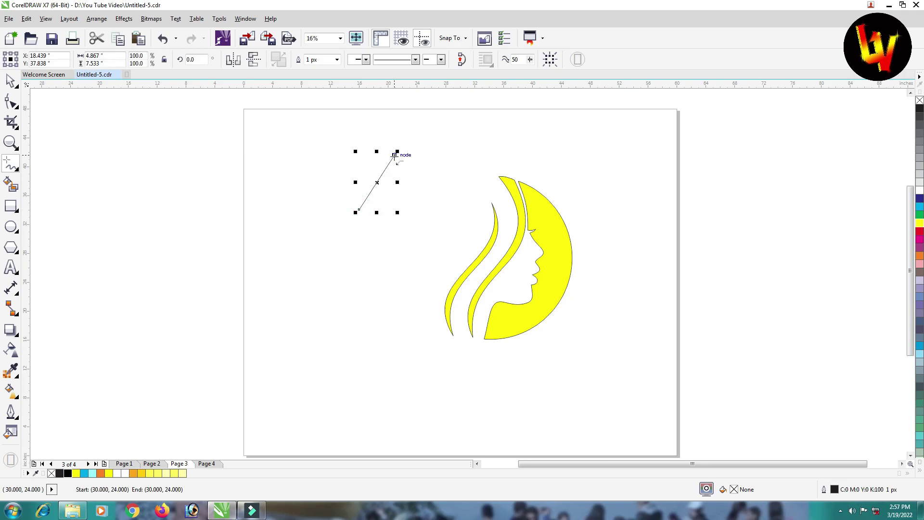
pyautogui.click(395, 155)
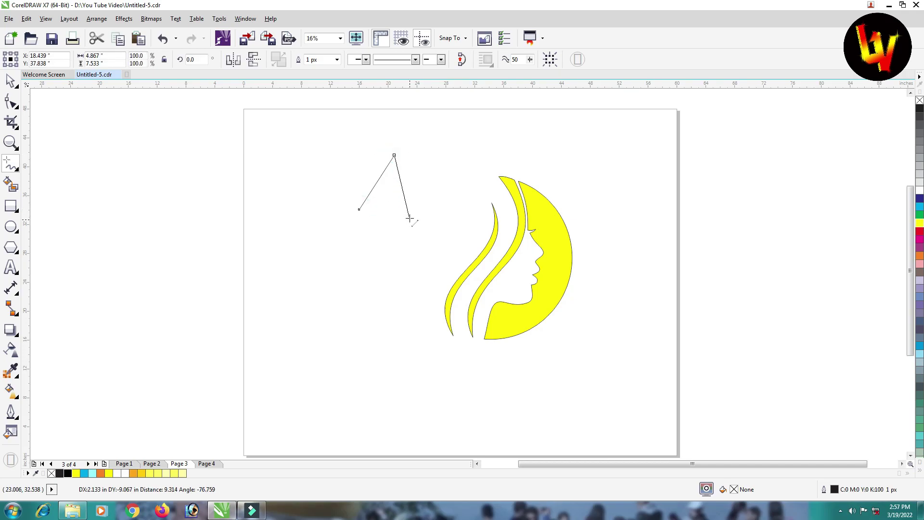
pyautogui.click(407, 219)
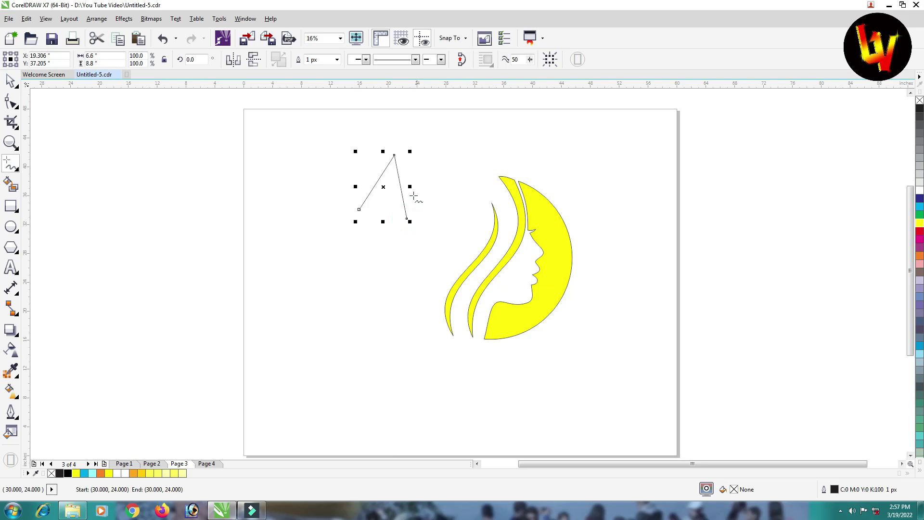
# Step: Convert the inverted V's right side to a curve and bend it outward
pyautogui.scroll(2, 402, 171)
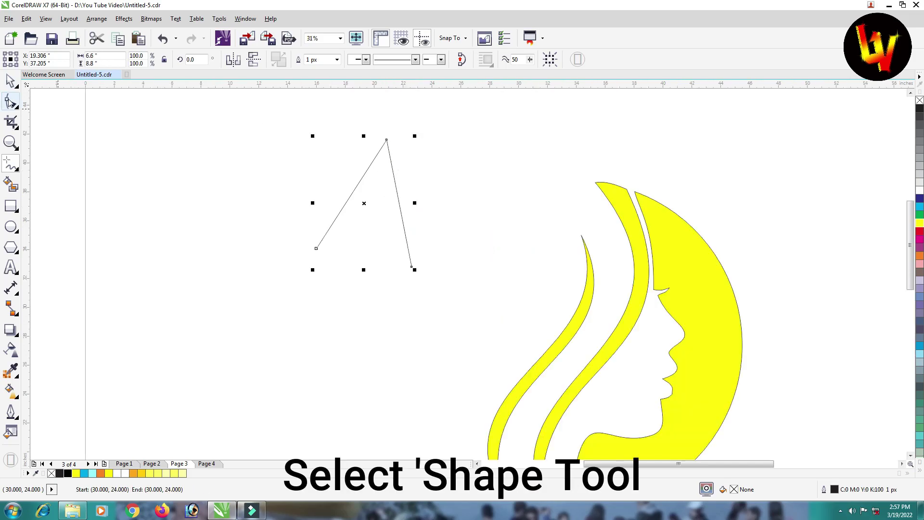
pyautogui.click(10, 102)
pyautogui.click(398, 197)
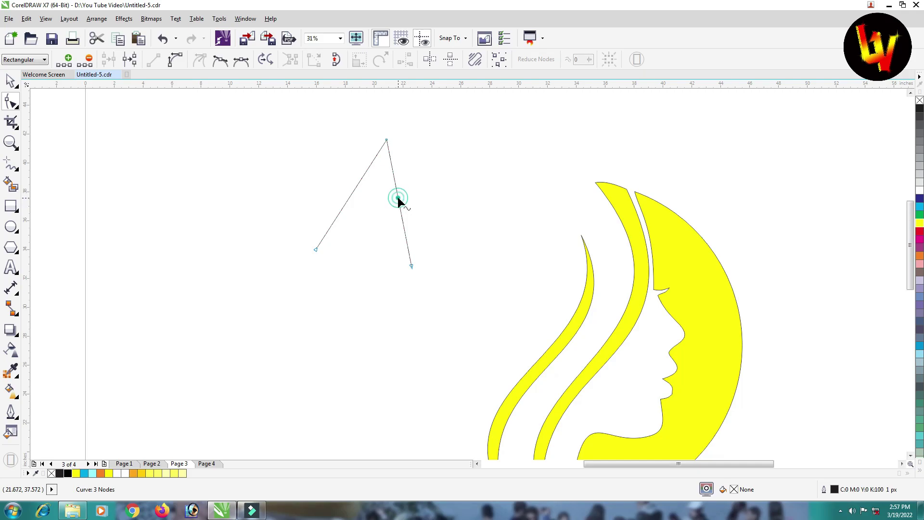
pyautogui.click(176, 59)
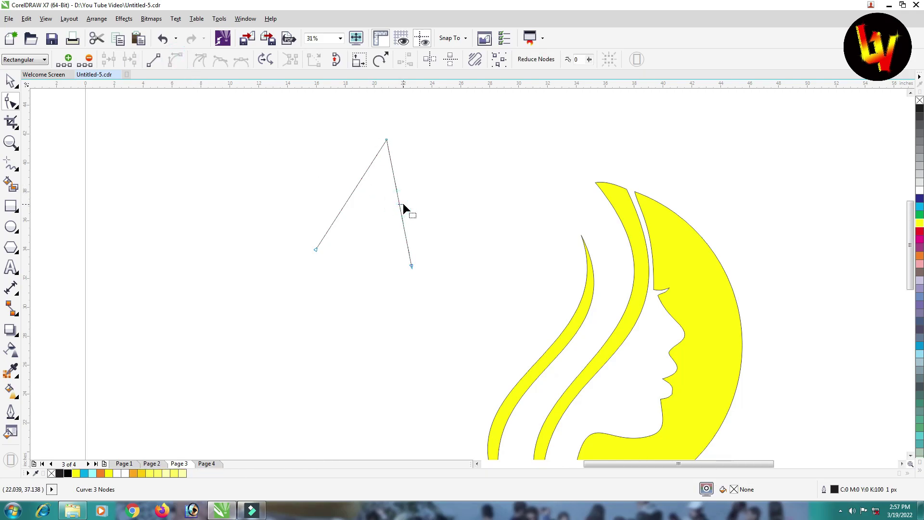
pyautogui.moveTo(399, 205); pyautogui.dragTo(419, 211)
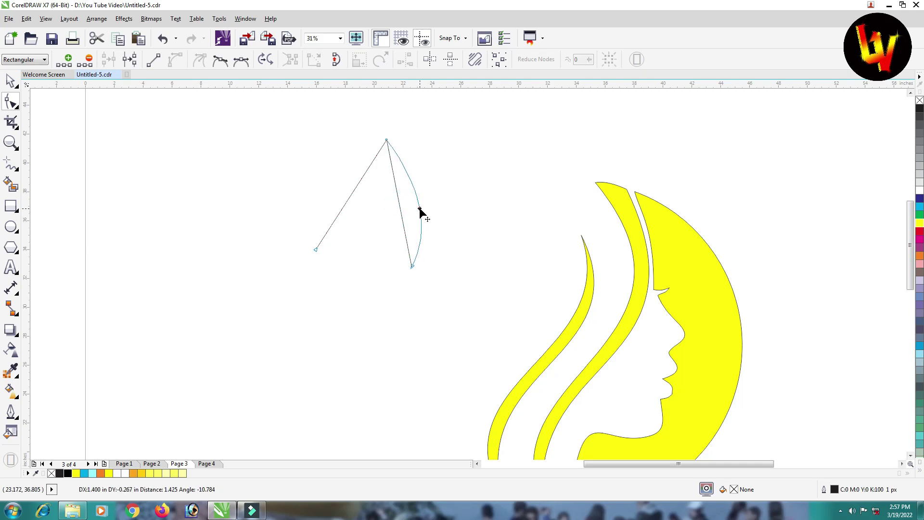
# Step: Convert the inverted V's left side to a curve and shape it into a gentle S running down from the tip
pyautogui.click(353, 191)
pyautogui.click(175, 62)
pyautogui.moveTo(365, 179); pyautogui.dragTo(378, 201)
pyautogui.moveTo(316, 250); pyautogui.dragTo(324, 258)
pyautogui.moveTo(379, 202); pyautogui.dragTo(381, 202)
pyautogui.moveTo(318, 190); pyautogui.dragTo(324, 190)
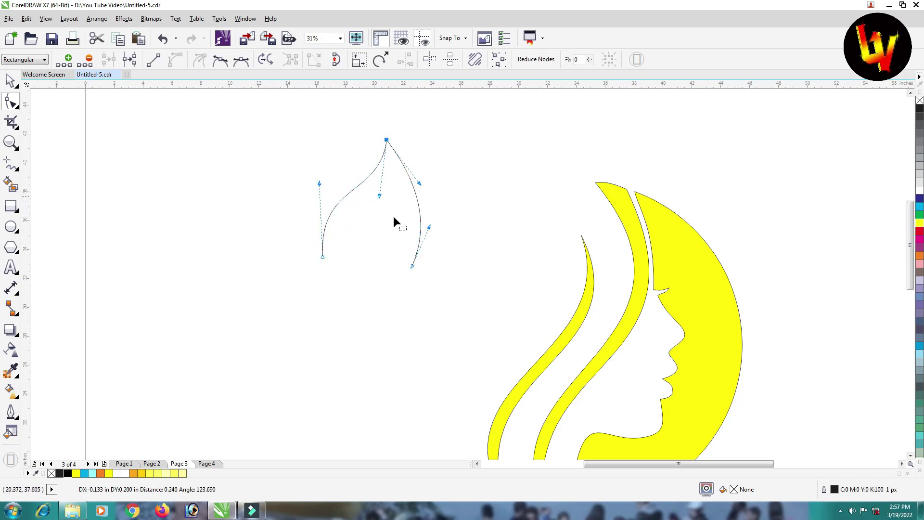
# Step: Make a copy of the leaf outline scaled about its centre to 72.7%
pyautogui.click(9, 78)
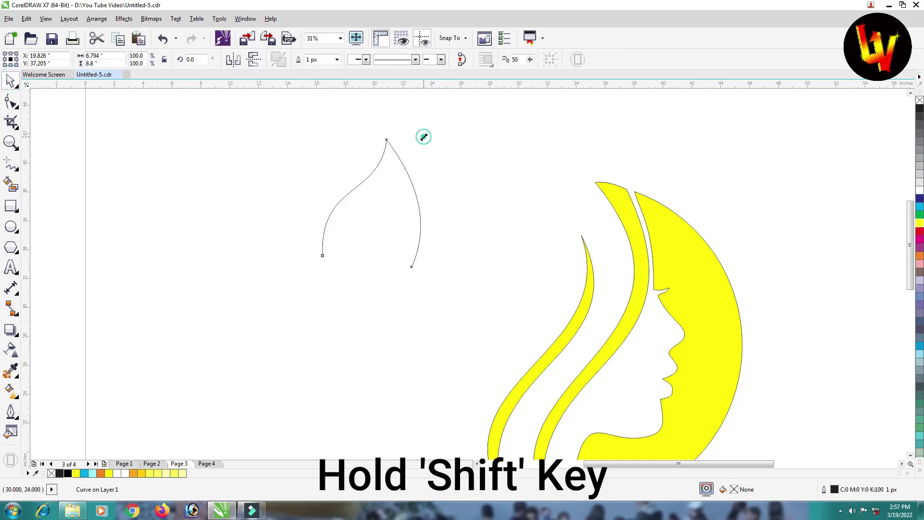
pyautogui.moveTo(424, 137); pyautogui.dragTo(412, 153)
pyautogui.rightClick(413, 153)
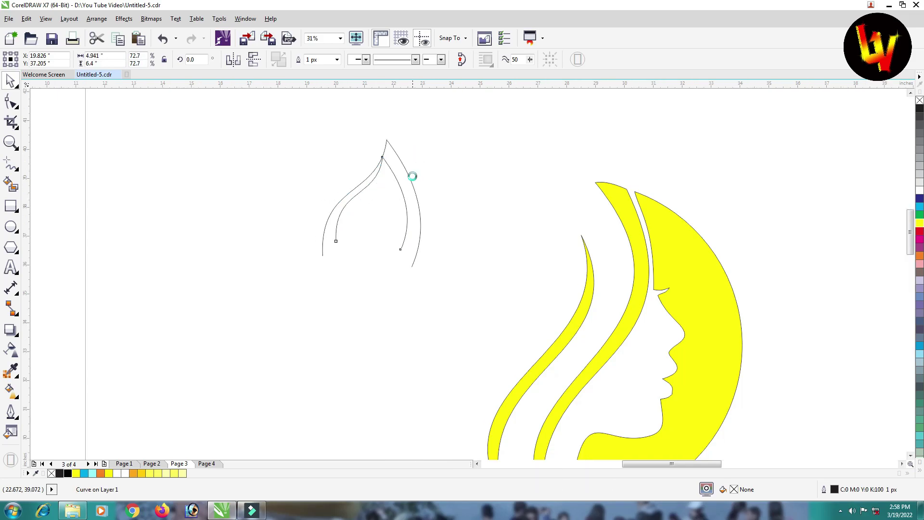
# Step: Position the smaller leaf outline inside the larger one and rotate it to about 355.8° so the gaps on both sides look balanced
pyautogui.scroll(2, 410, 178)
pyautogui.moveTo(367, 190)
pyautogui.mouseDown()
pyautogui.moveTo(380, 197)
pyautogui.moveTo(379, 178)
pyautogui.mouseUp()
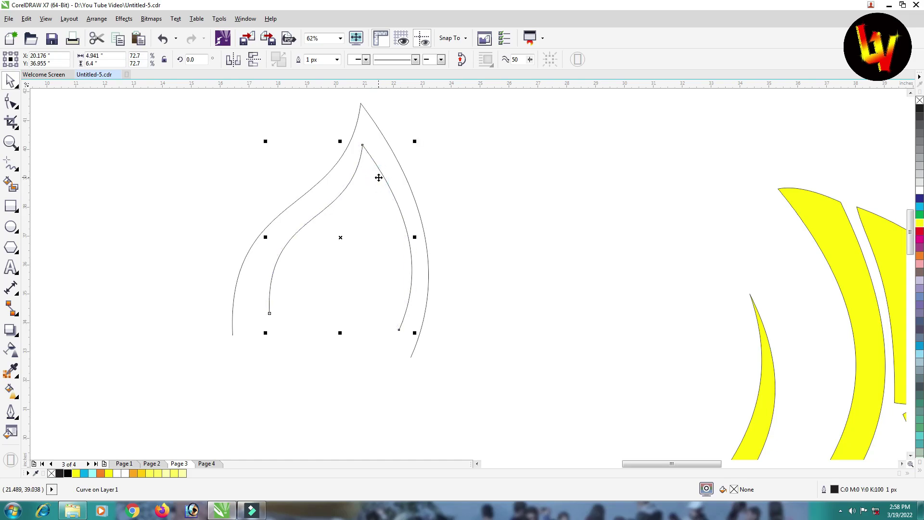
pyautogui.click(379, 178)
pyautogui.moveTo(416, 143); pyautogui.dragTo(419, 149)
pyautogui.click(454, 150)
pyautogui.click(351, 248)
pyautogui.moveTo(351, 247); pyautogui.dragTo(348, 248)
pyautogui.scroll(2, 406, 152)
pyautogui.moveTo(409, 147); pyautogui.dragTo(415, 146)
pyautogui.click(319, 218)
pyautogui.click(322, 210)
pyautogui.scroll(-4, 322, 210)
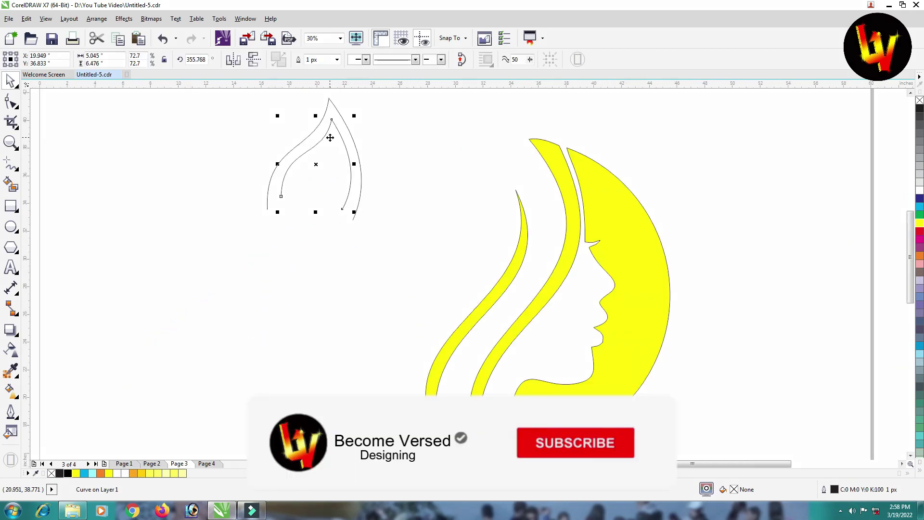
pyautogui.scroll(2, 333, 154)
pyautogui.moveTo(333, 168); pyautogui.dragTo(331, 168)
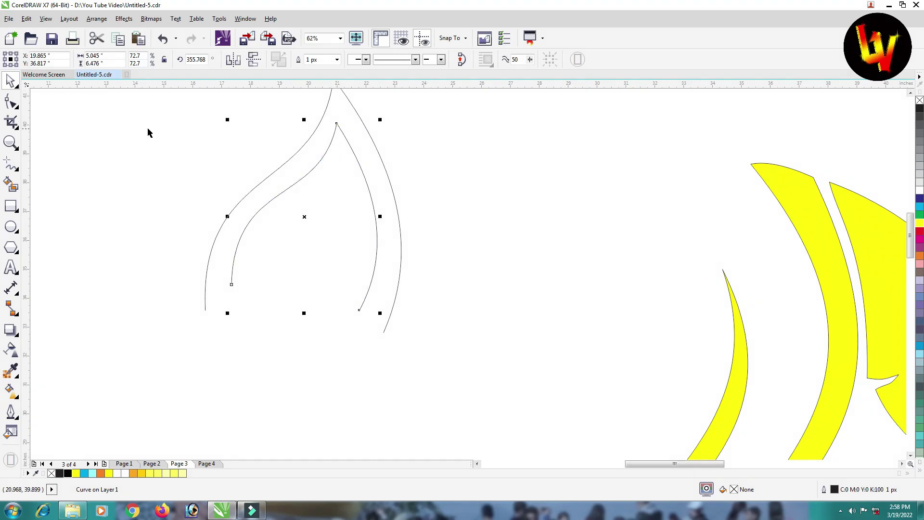
# Step: Fine-tune the inner outline's left side by adjusting the curve handles at its tip and lower left end
pyautogui.click(13, 107)
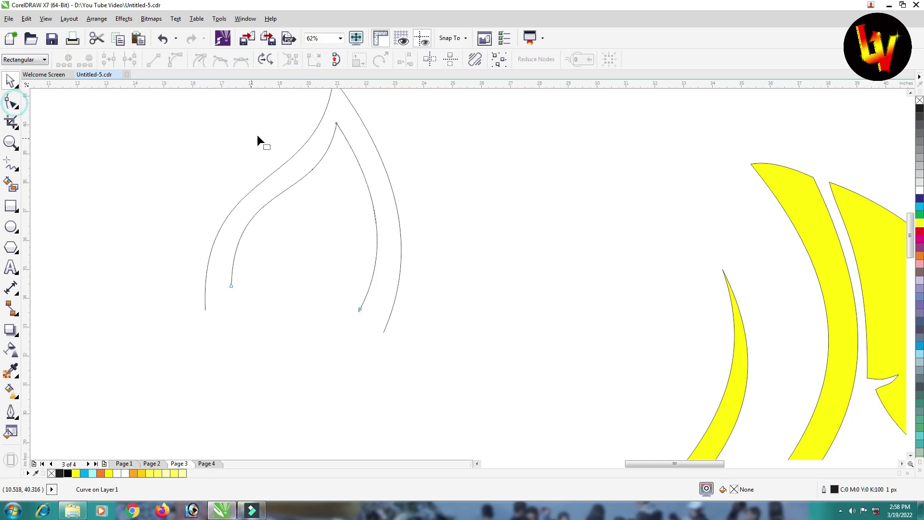
pyautogui.click(336, 123)
pyautogui.moveTo(319, 205); pyautogui.dragTo(318, 202)
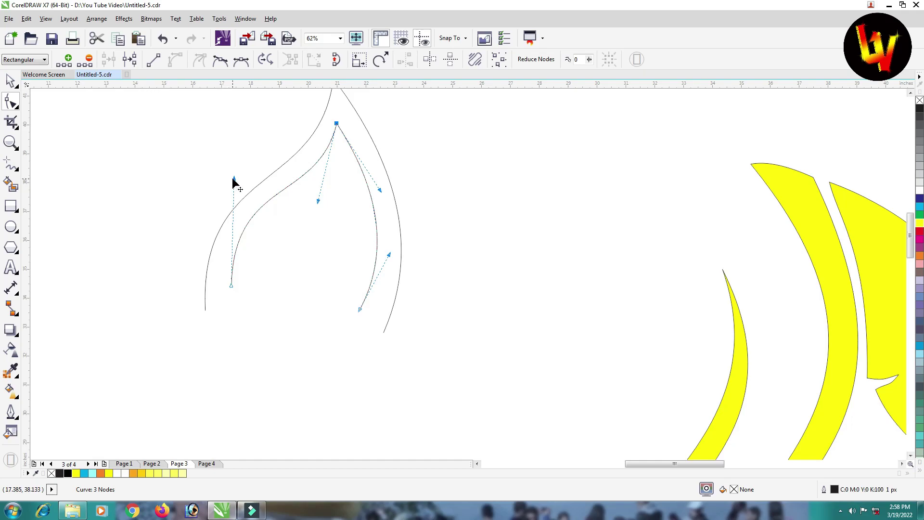
pyautogui.moveTo(234, 179); pyautogui.dragTo(238, 182)
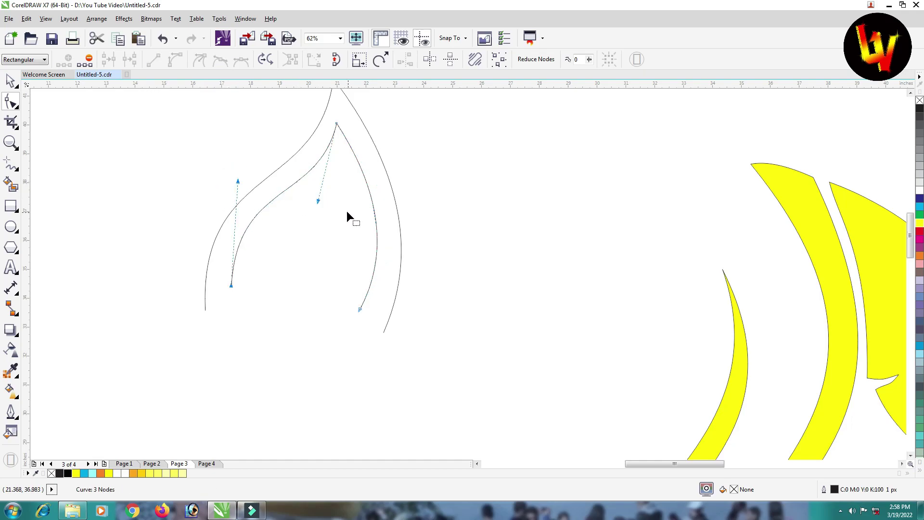
# Step: Move both lower end nodes of the inner outline onto the outer outline's ends and flatten the right side so the arms taper to points
pyautogui.click(10, 80)
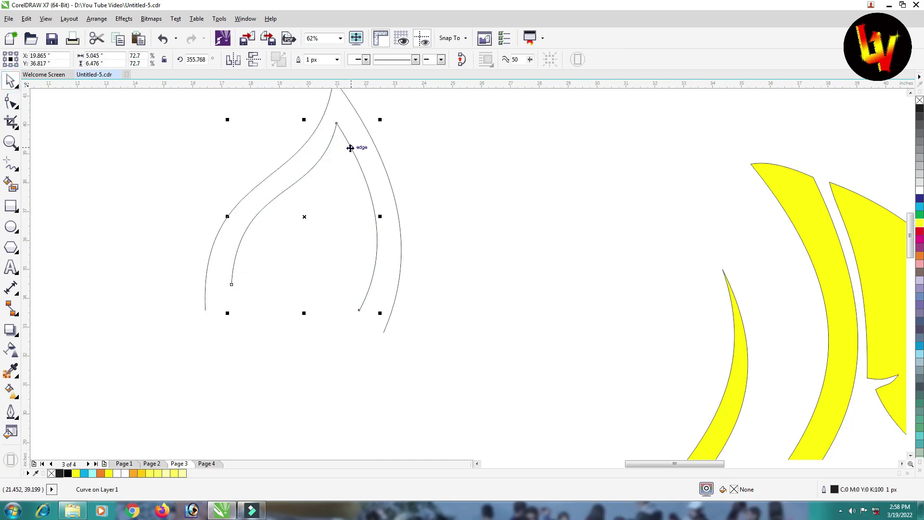
pyautogui.click(10, 102)
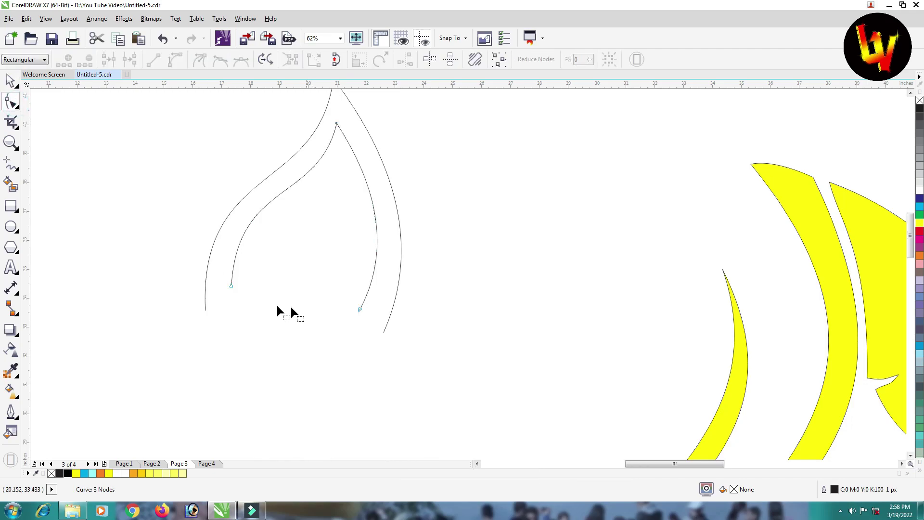
pyautogui.moveTo(230, 284); pyautogui.dragTo(203, 311)
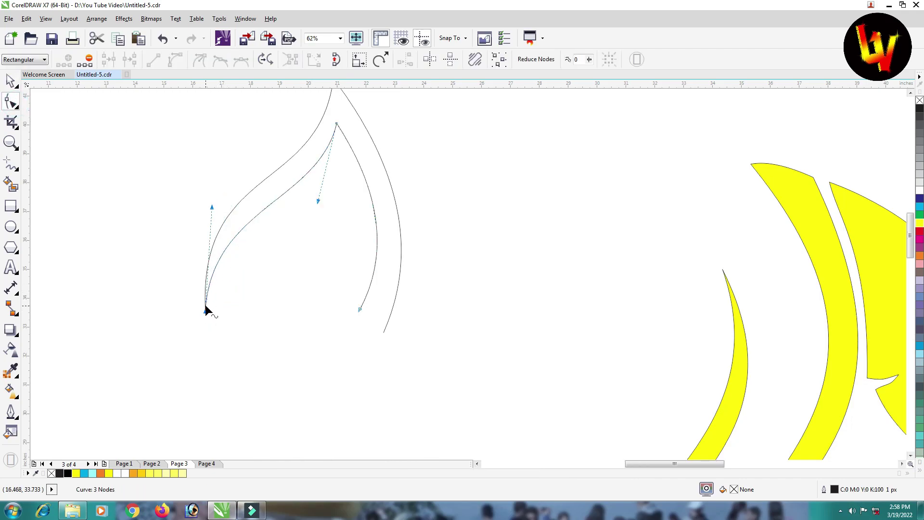
pyautogui.moveTo(360, 309); pyautogui.dragTo(384, 335)
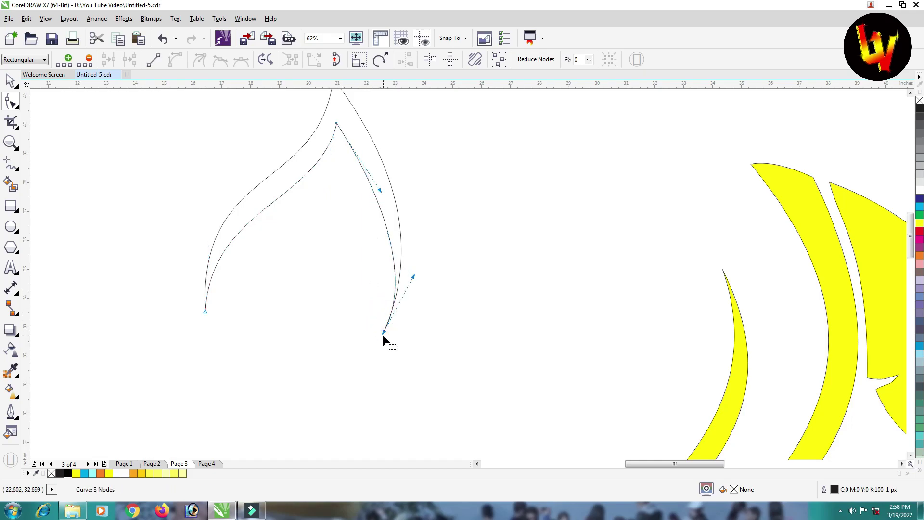
pyautogui.moveTo(414, 278); pyautogui.dragTo(404, 279)
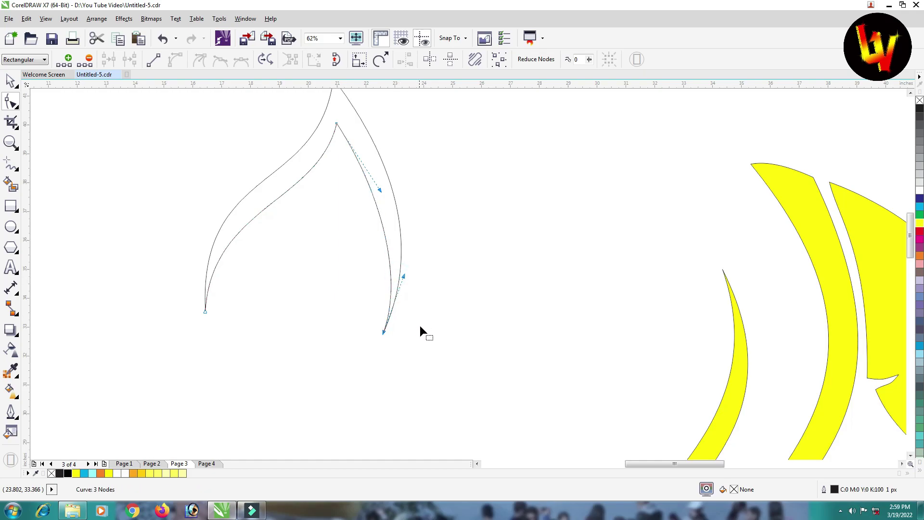
# Step: Fill the area between the two leaf outlines with yellow using Smart Fill
pyautogui.scroll(-2, 420, 325)
pyautogui.scroll(1, 404, 287)
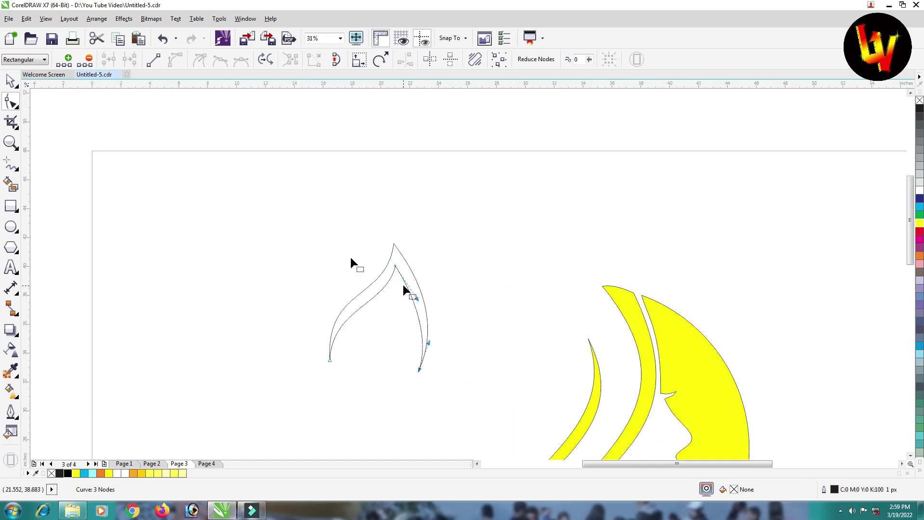
pyautogui.press('space')
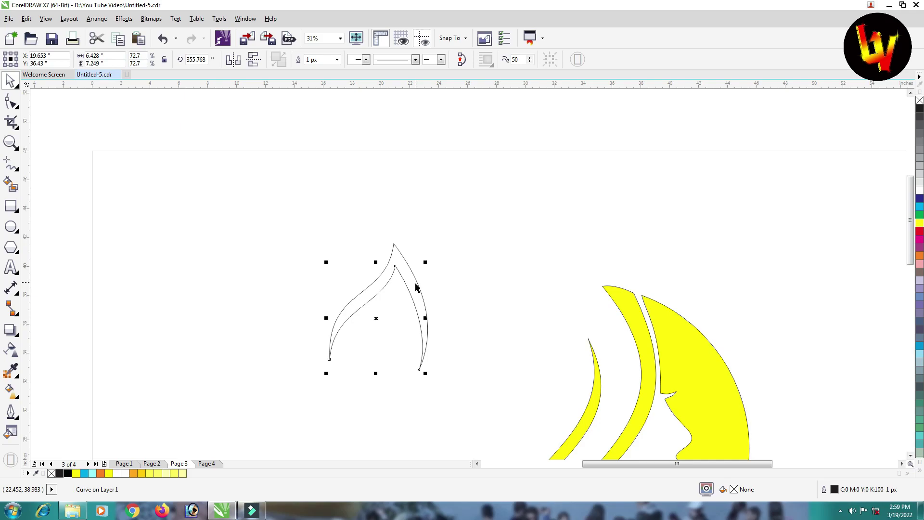
pyautogui.click(919, 224)
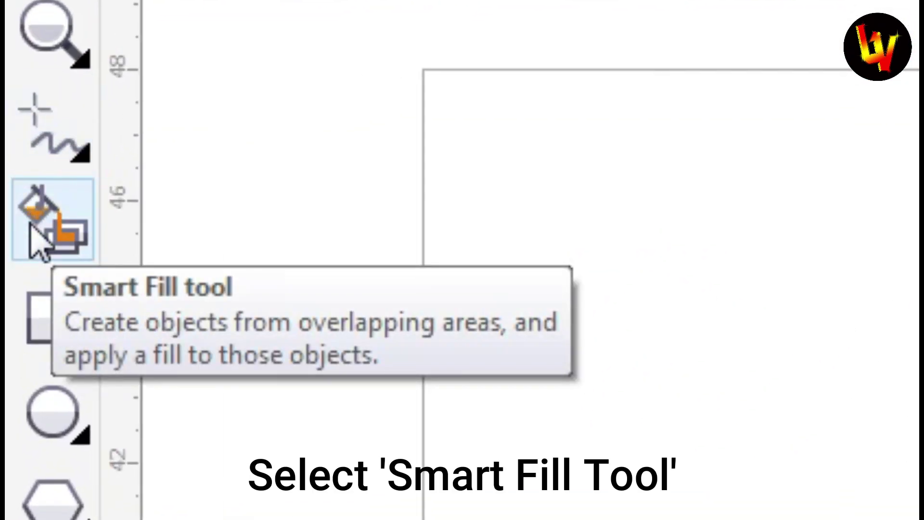
pyautogui.click(32, 227)
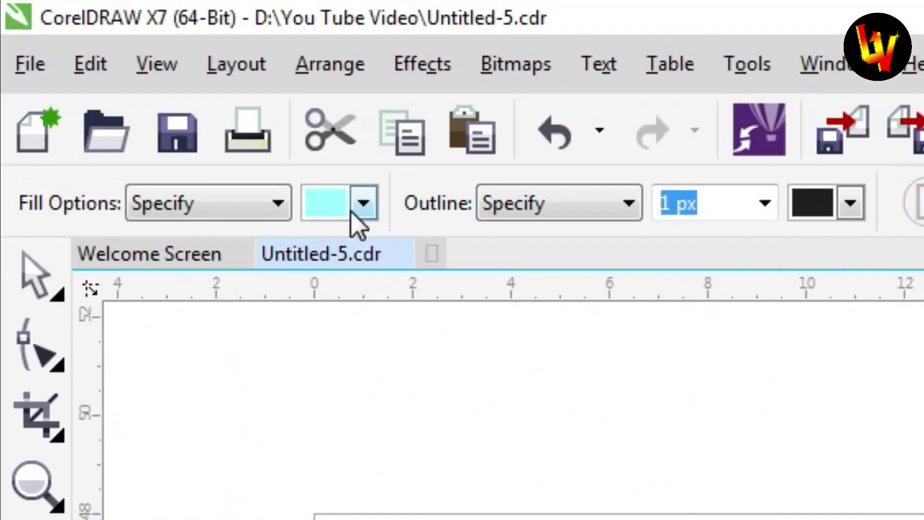
pyautogui.click(362, 205)
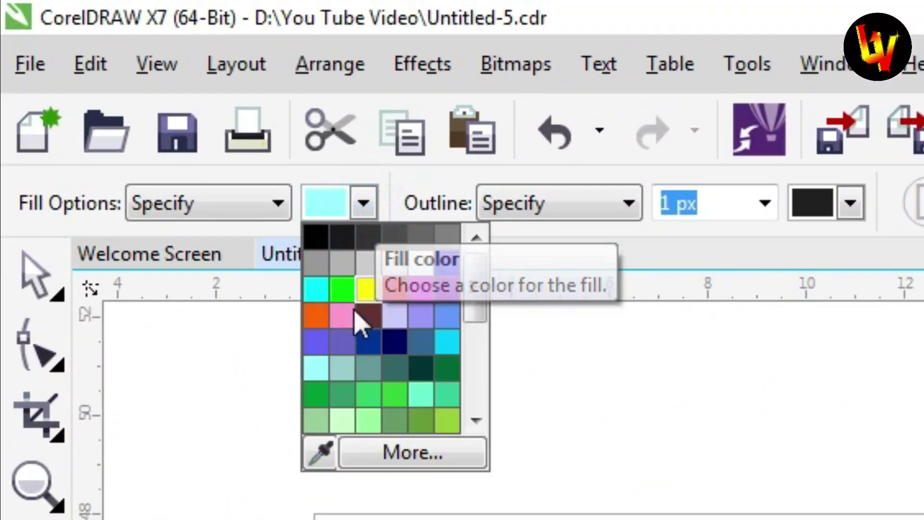
pyautogui.click(362, 292)
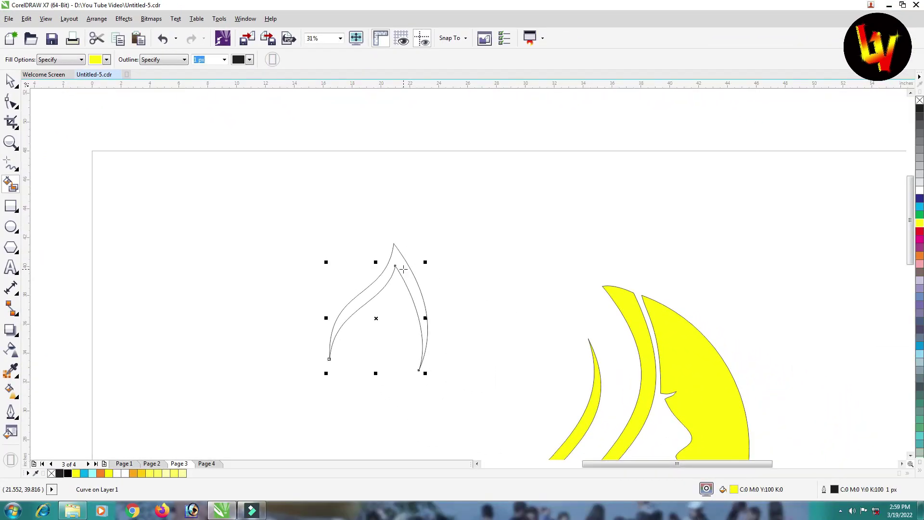
pyautogui.click(403, 270)
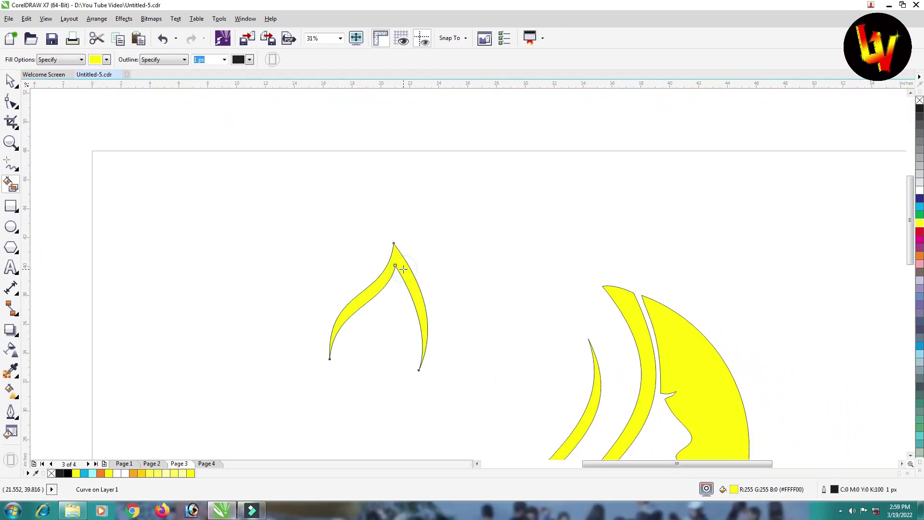
# Step: Move the yellow leaf shape off its construction outlines and delete the two leftover outlines
pyautogui.click(11, 81)
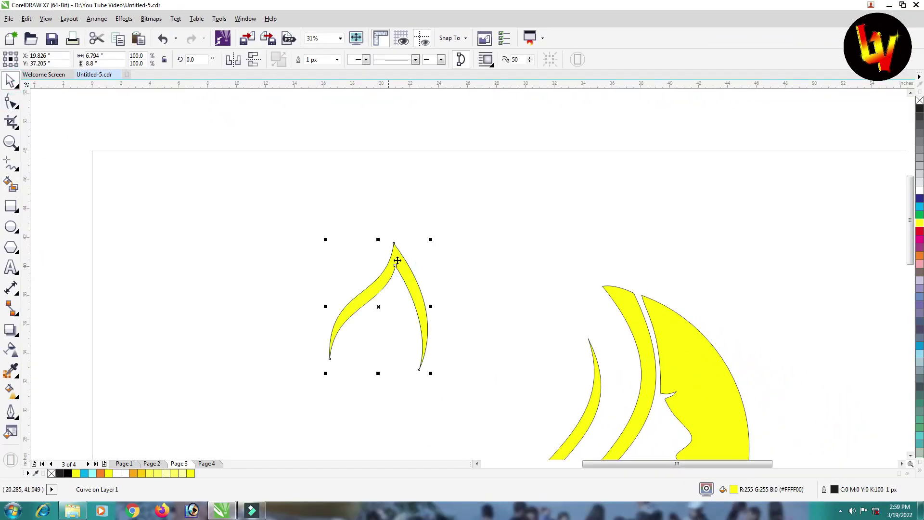
pyautogui.moveTo(403, 264); pyautogui.dragTo(523, 282)
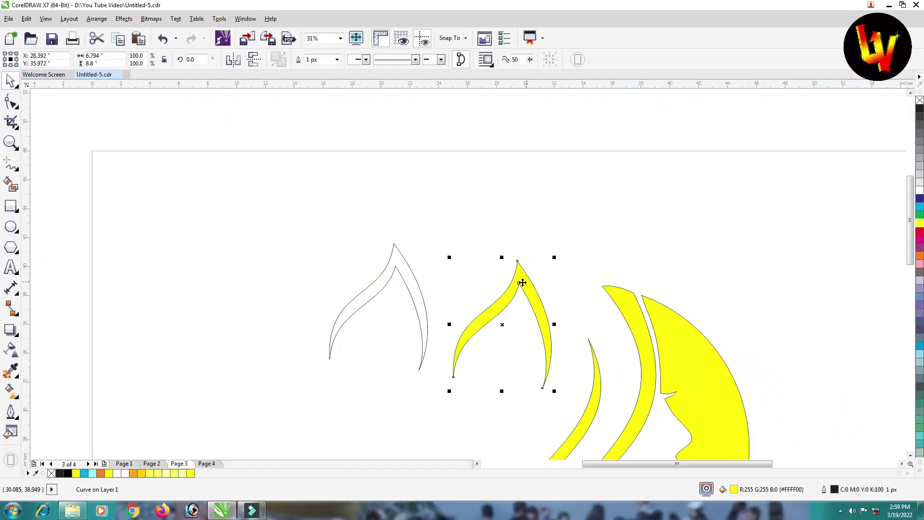
pyautogui.click(409, 278)
pyautogui.click(454, 205)
pyautogui.moveTo(488, 186); pyautogui.dragTo(315, 421)
pyautogui.press('Delete')
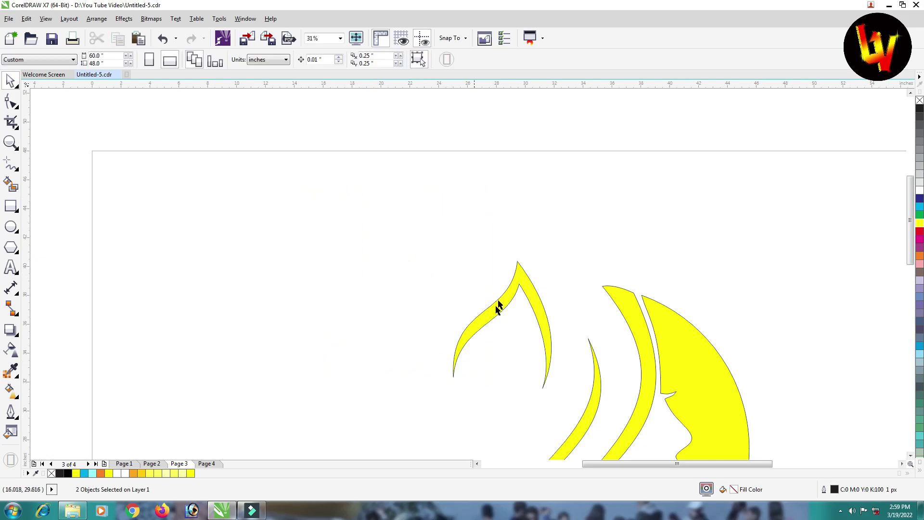
# Step: Move the yellow leaf shape over the upper end of the outer hair strand, beside the strand nearest the face
pyautogui.scroll(-1, 503, 307)
pyautogui.moveTo(513, 306); pyautogui.dragTo(546, 307)
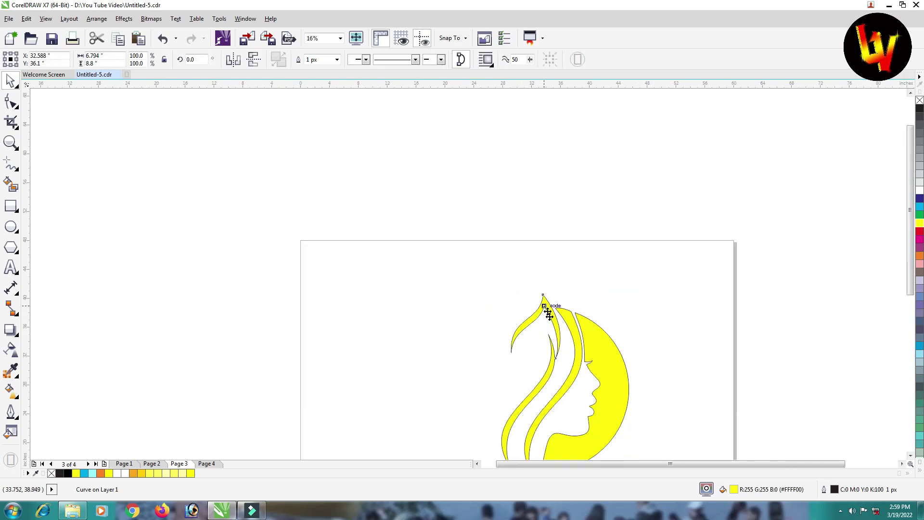
pyautogui.scroll(1, 565, 337)
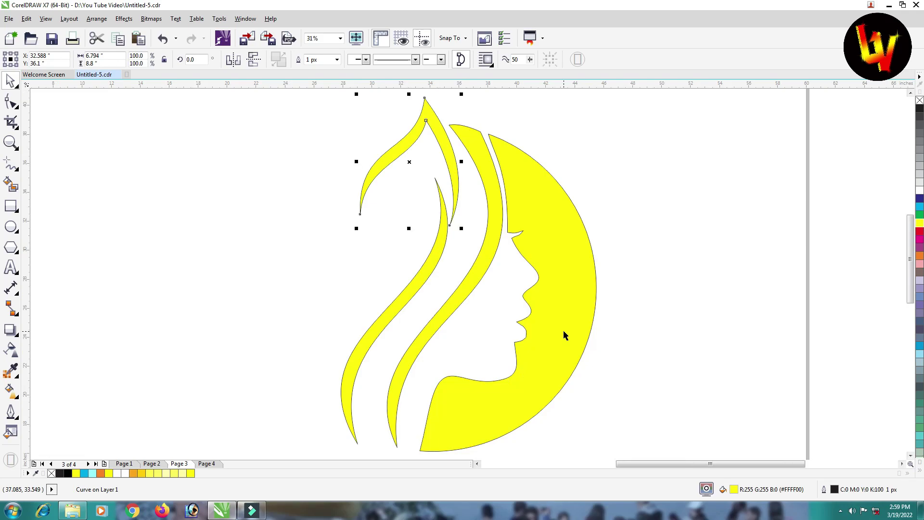
# Step: Rotate the yellow leaf about 16° counterclockwise and resize it to about 7.4 × 10.4 inches above the outer hair strand
pyautogui.click(437, 127)
pyautogui.moveTo(463, 96); pyautogui.dragTo(423, 175)
pyautogui.click(361, 216)
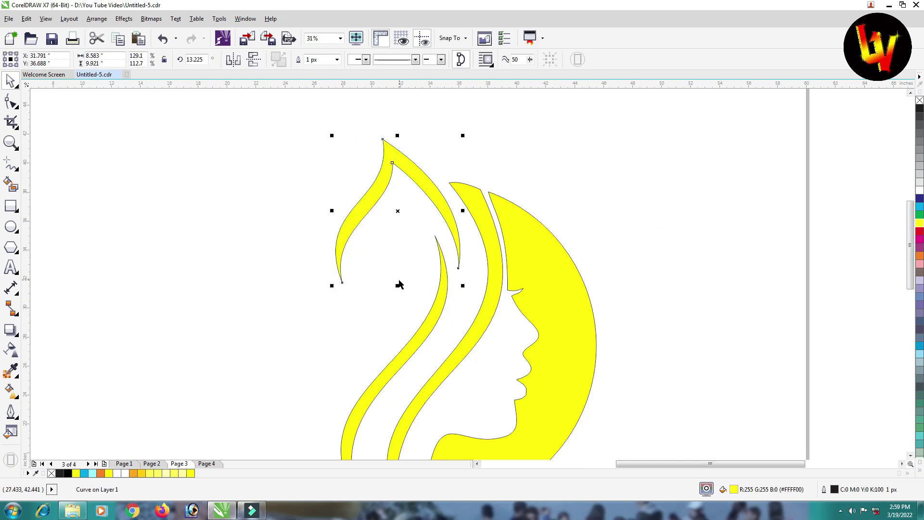
pyautogui.scroll(-2, 543, 283)
pyautogui.moveTo(437, 248); pyautogui.dragTo(446, 248)
pyautogui.click(590, 231)
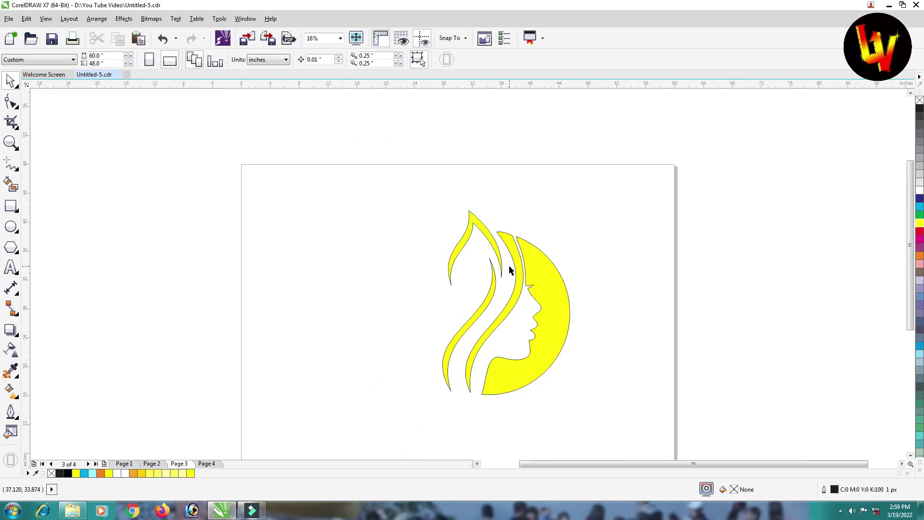
# Step: Duplicate the yellow leaf, place the copy on the side away from the face, and mirror it horizontally
pyautogui.scroll(2, 510, 270)
pyautogui.click(457, 195)
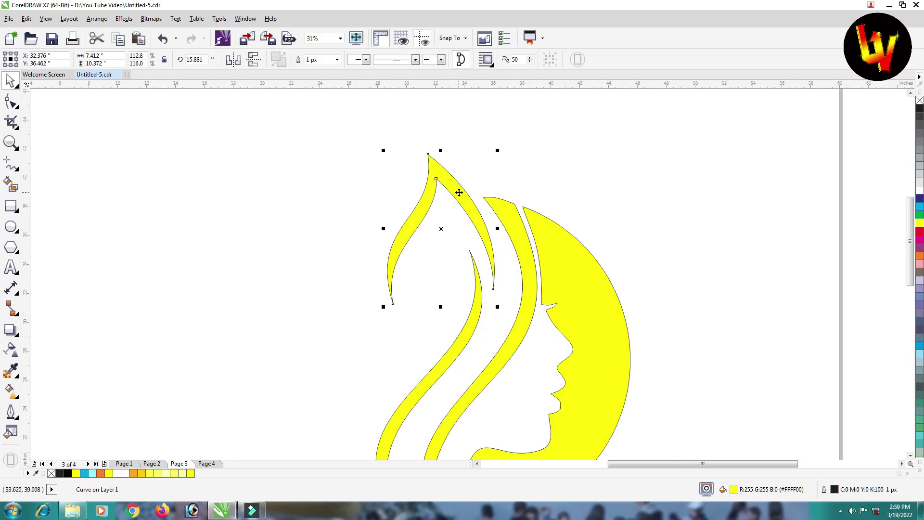
pyautogui.hotkey('ctrl', 'd')
pyautogui.moveTo(462, 190); pyautogui.dragTo(355, 214)
pyautogui.click(371, 236)
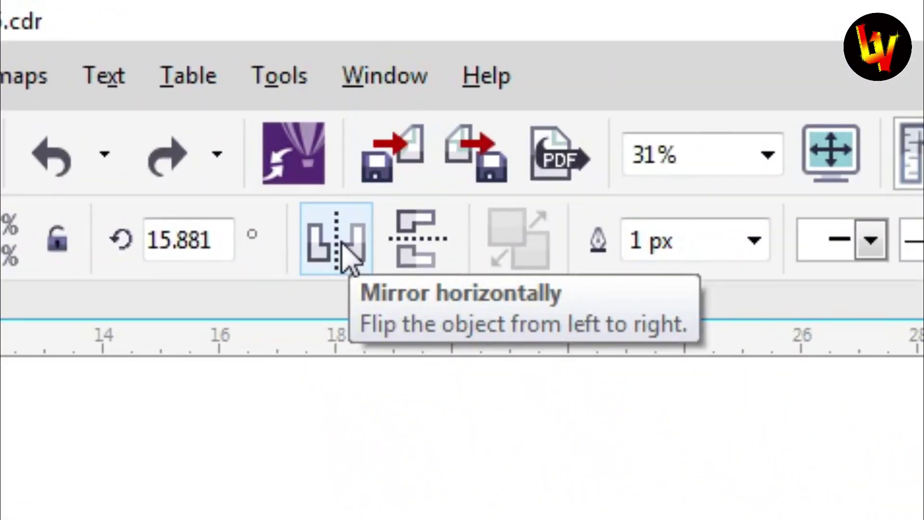
pyautogui.click(343, 243)
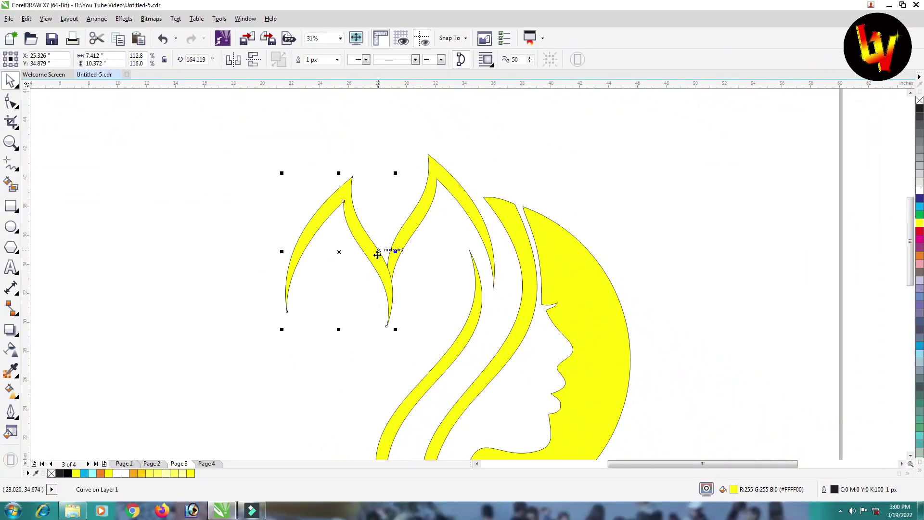
# Step: Rotate, resize and move the mirrored leaf outward so its inner lower end meets the first leaf's lower tip
pyautogui.moveTo(377, 254); pyautogui.dragTo(378, 234)
pyautogui.click(368, 235)
pyautogui.moveTo(395, 155); pyautogui.dragTo(373, 151)
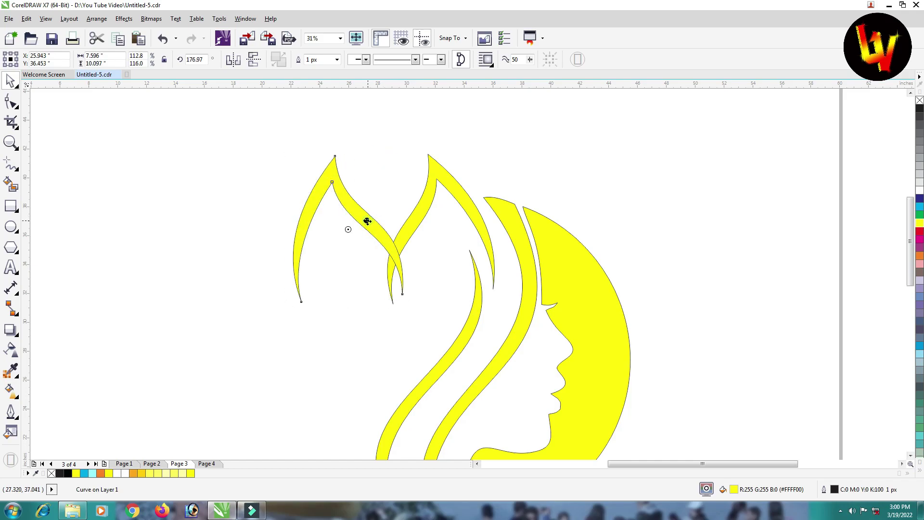
pyautogui.scroll(2, 355, 223)
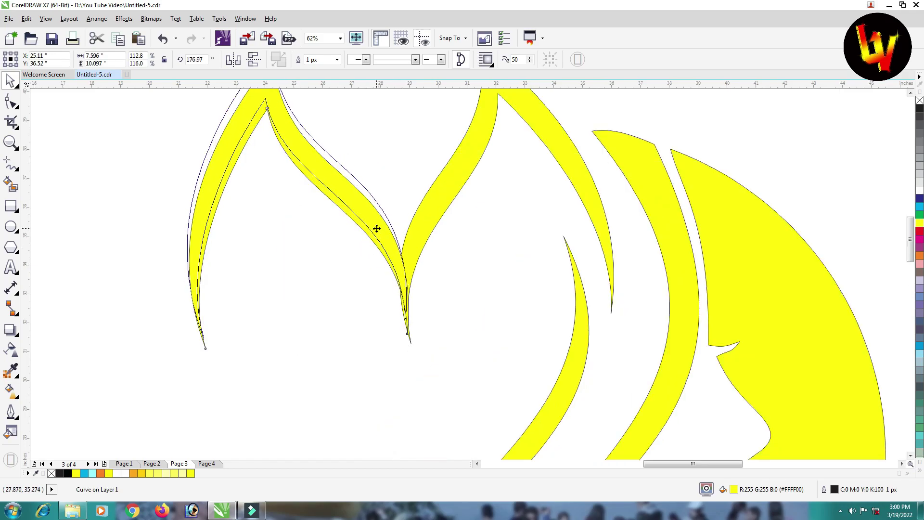
pyautogui.scroll(-2, 376, 228)
pyautogui.moveTo(320, 151); pyautogui.dragTo(349, 204)
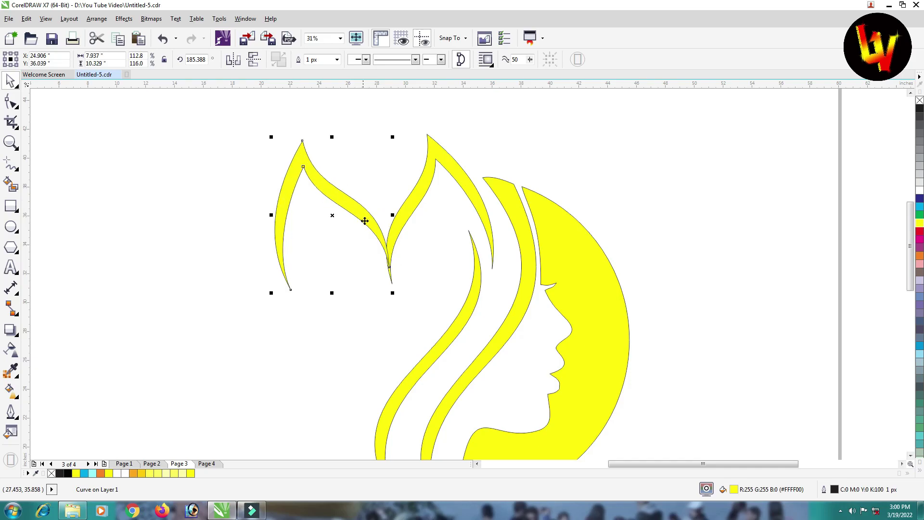
pyautogui.moveTo(302, 164); pyautogui.dragTo(299, 157)
pyautogui.moveTo(363, 212); pyautogui.dragTo(360, 219)
# Step: Duplicate the leaf nearest the face and shrink the copy into a small leaf between the two large ones
pyautogui.scroll(-1, 374, 263)
pyautogui.scroll(1, 399, 231)
pyautogui.click(424, 200)
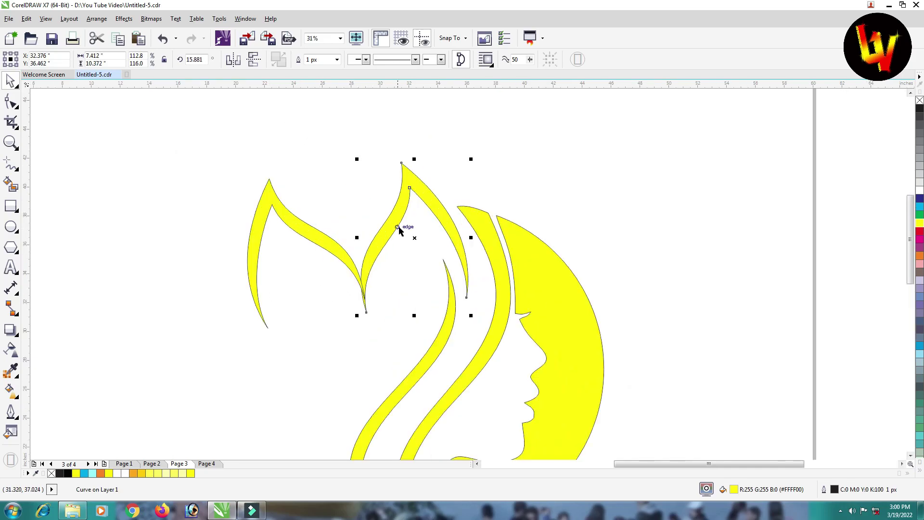
pyautogui.hotkey('ctrl', 'd')
pyautogui.moveTo(403, 207); pyautogui.dragTo(333, 159)
pyautogui.moveTo(406, 109); pyautogui.dragTo(364, 171)
# Step: Select all three leaves, stretch them slightly taller, and rotate them together about 10° counterclockwise above the hair strands
pyautogui.scroll(-2, 366, 223)
pyautogui.moveTo(233, 117); pyautogui.dragTo(416, 319)
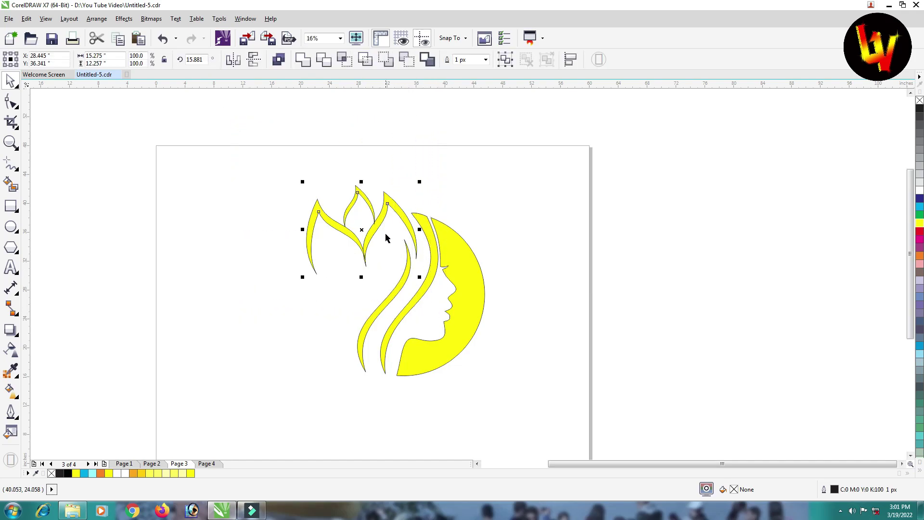
pyautogui.moveTo(361, 277); pyautogui.dragTo(362, 288)
pyautogui.click(389, 207)
pyautogui.moveTo(420, 181); pyautogui.dragTo(413, 175)
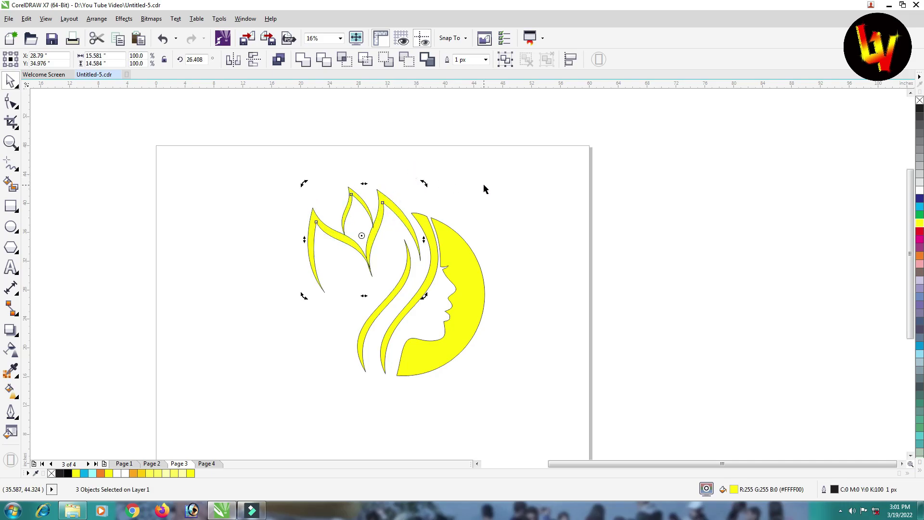
pyautogui.click(555, 200)
# Step: Draw a closed narrow vein shape about 0.65 × 2.98 inches with the Pen tool inside the leaf nearest the face
pyautogui.scroll(2, 341, 224)
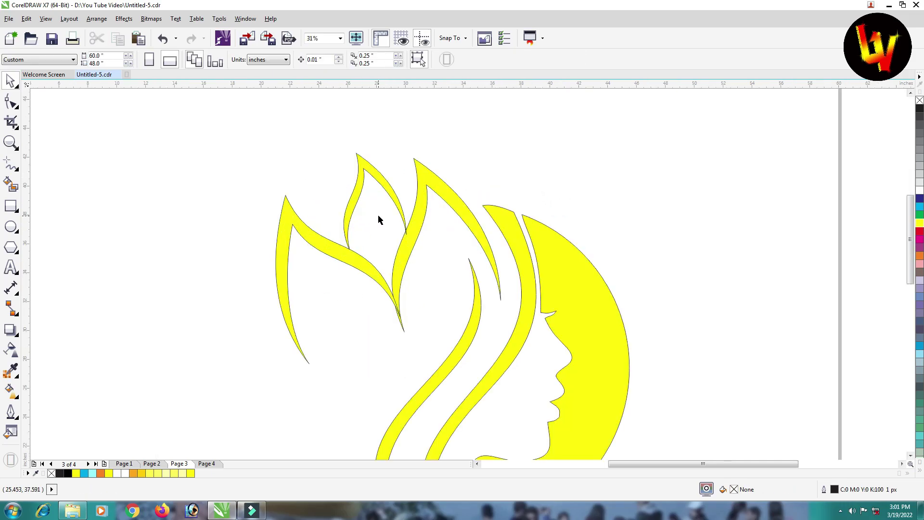
pyautogui.scroll(-2, 380, 212)
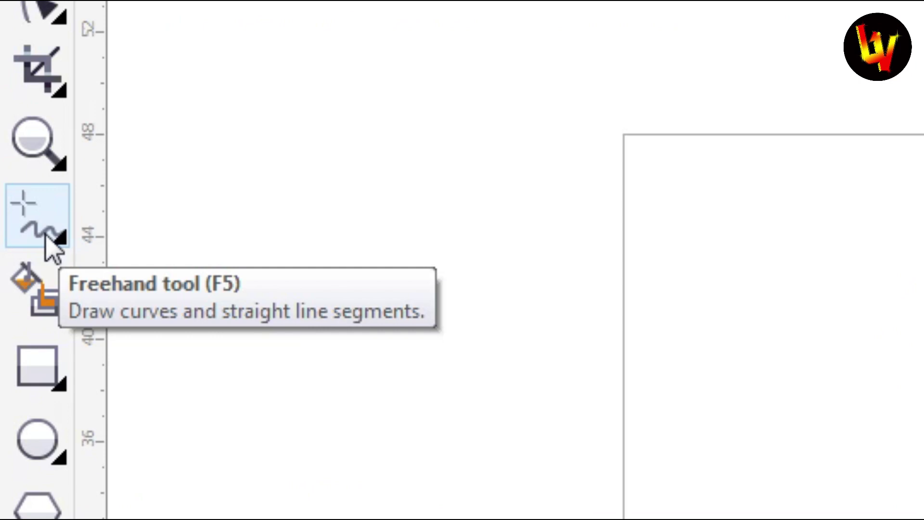
pyautogui.click(62, 243)
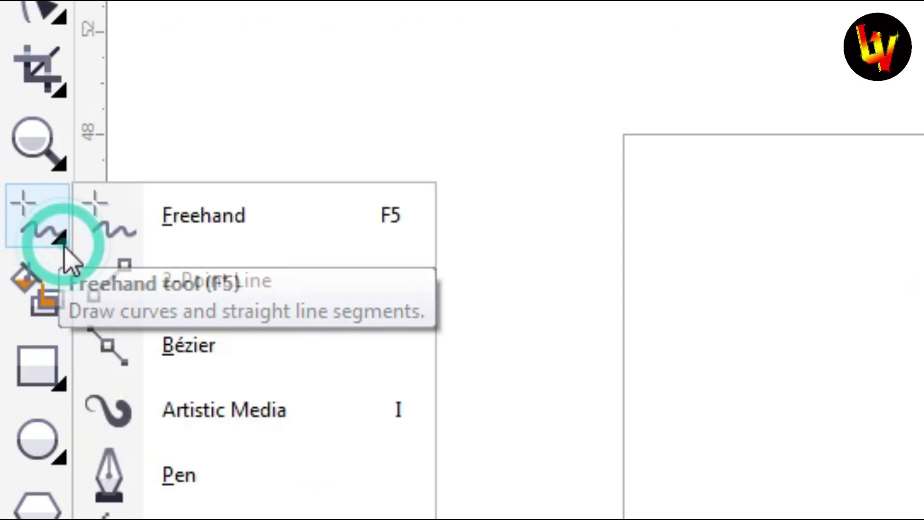
pyautogui.click(211, 476)
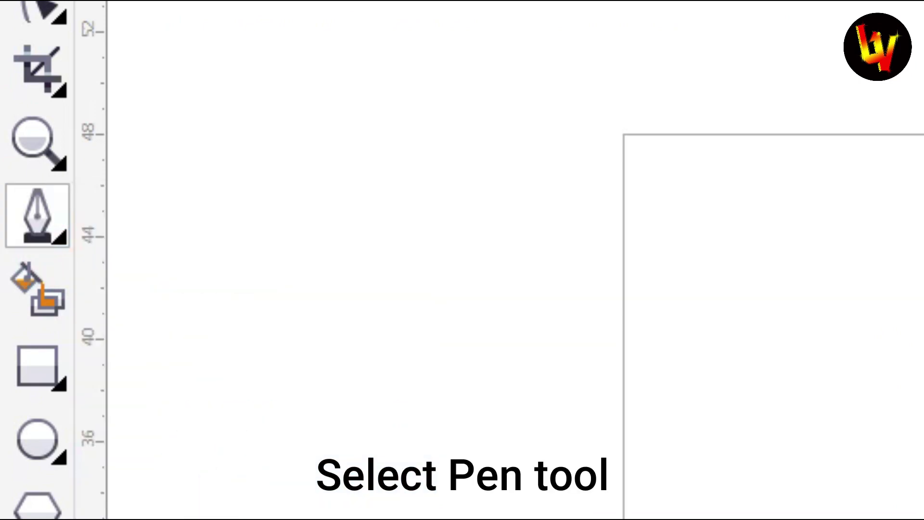
pyautogui.scroll(3, 420, 217)
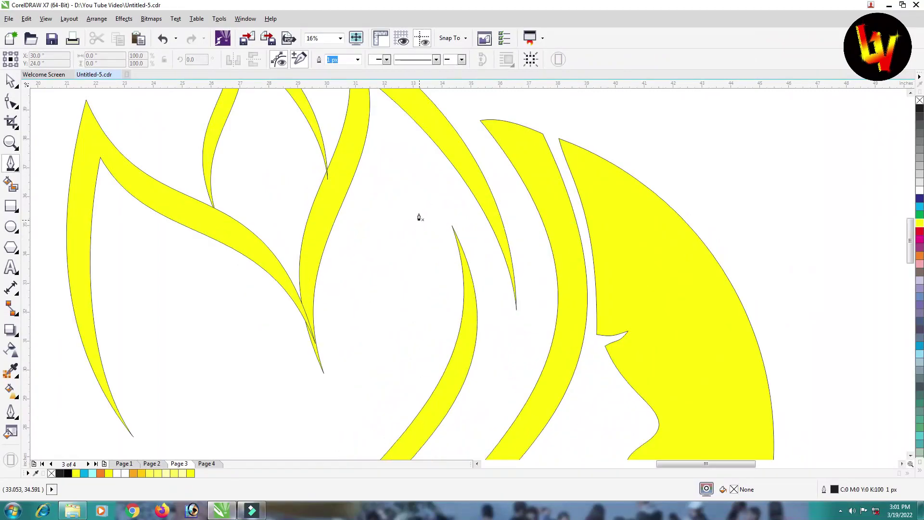
pyautogui.click(396, 200)
pyautogui.click(412, 285)
pyautogui.moveTo(412, 285); pyautogui.dragTo(411, 341)
pyautogui.click(414, 286)
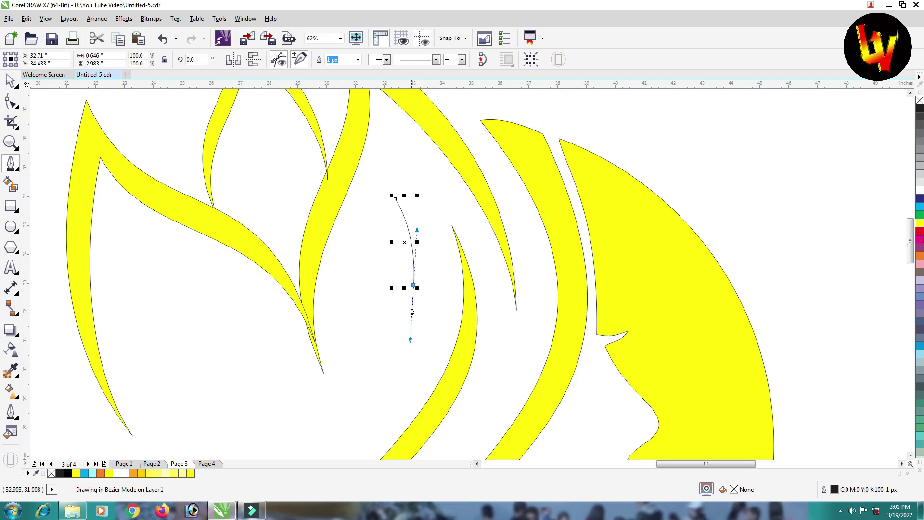
pyautogui.click(413, 287)
pyautogui.click(395, 199)
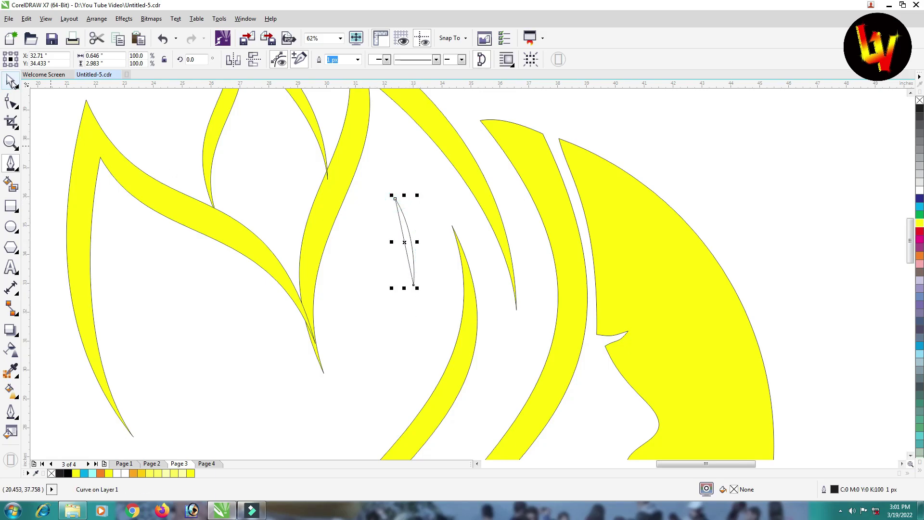
# Step: Fill the vein shape with yellow, then widen, tilt and position it inside the leaf nearest the face
pyautogui.click(12, 82)
pyautogui.click(920, 221)
pyautogui.moveTo(392, 241); pyautogui.dragTo(384, 240)
pyautogui.click(402, 236)
pyautogui.moveTo(420, 194); pyautogui.dragTo(398, 182)
pyautogui.click(398, 213)
pyautogui.moveTo(400, 220); pyautogui.dragTo(402, 220)
# Step: Copy the vein into the outermost leaf, mirror it horizontally, and rotate it to follow that leaf's slant
pyautogui.scroll(-4, 404, 235)
pyautogui.moveTo(398, 256); pyautogui.dragTo(346, 257)
pyautogui.click(232, 60)
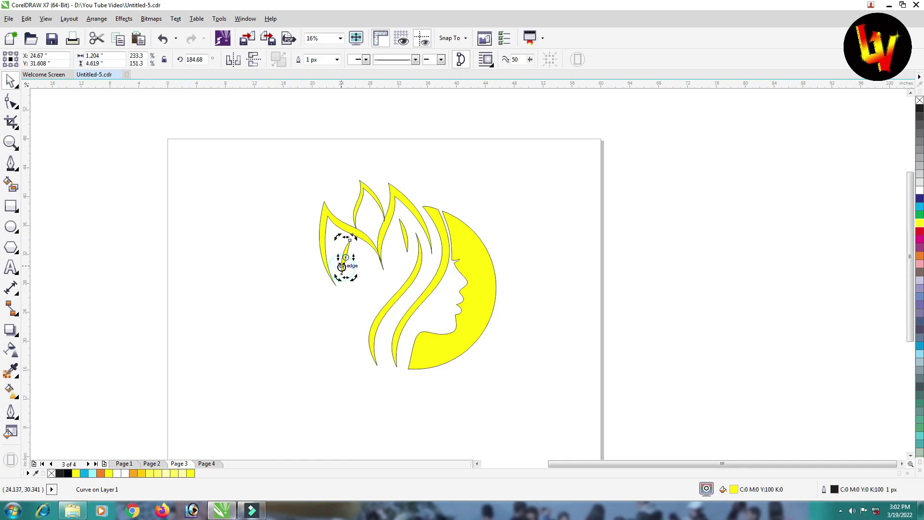
pyautogui.click(343, 267)
pyautogui.moveTo(354, 276); pyautogui.dragTo(382, 268)
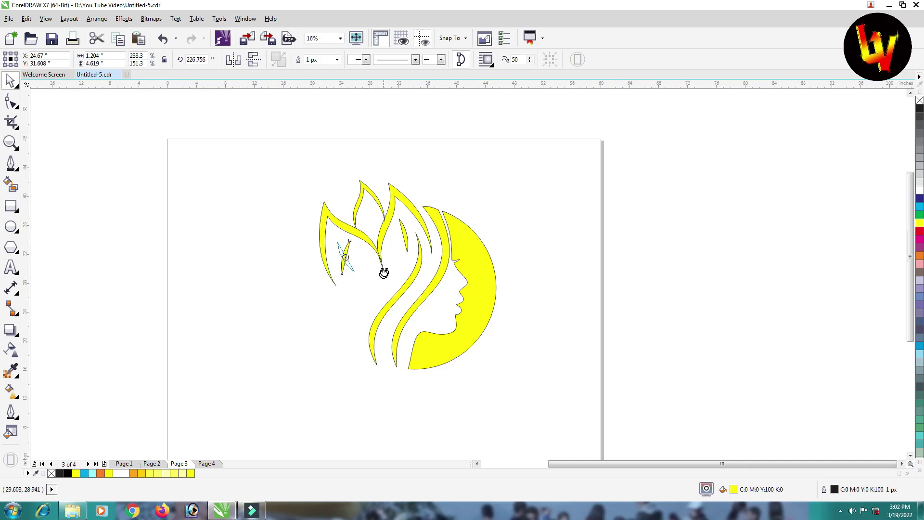
# Step: Duplicate the outermost leaf's vein into the small middle leaf, mirror it horizontally, and rotate and fit it inside
pyautogui.scroll(2, 349, 253)
pyautogui.click(348, 253)
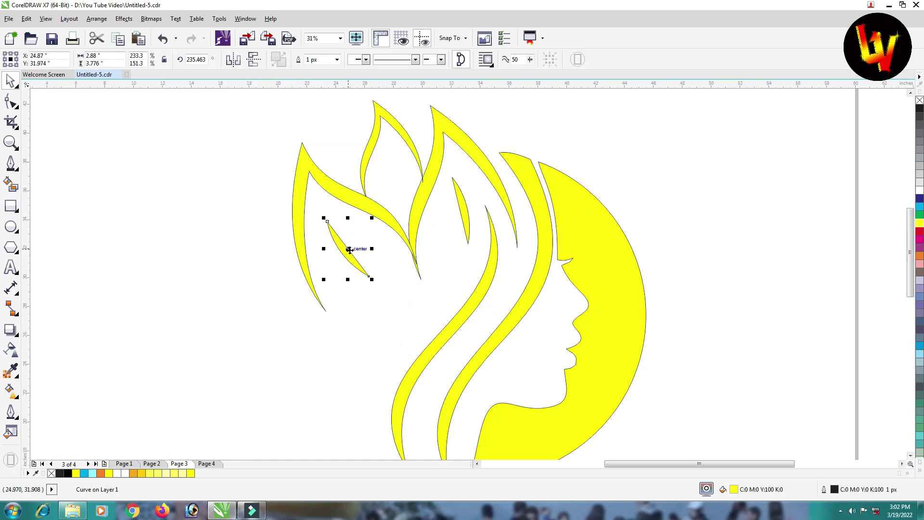
pyautogui.hotkey('ctrl', 'd')
pyautogui.moveTo(350, 248); pyautogui.dragTo(399, 166)
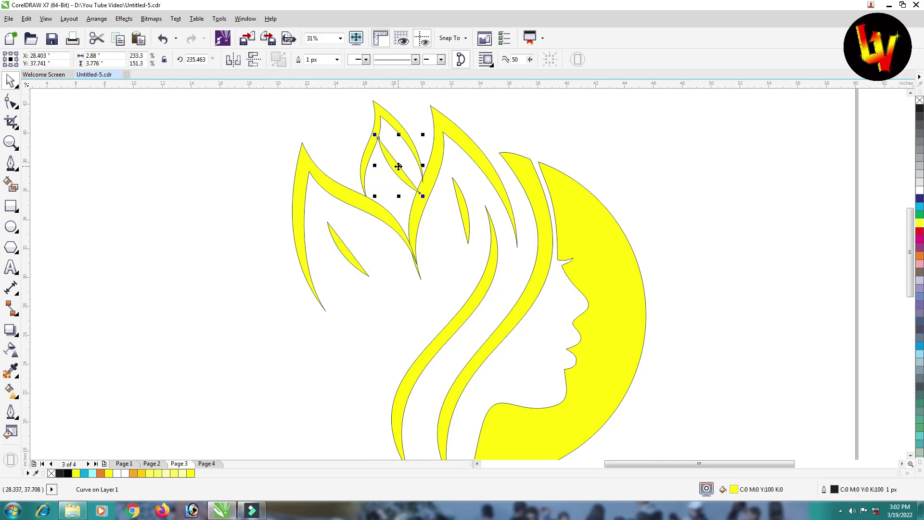
pyautogui.click(234, 60)
pyautogui.click(410, 157)
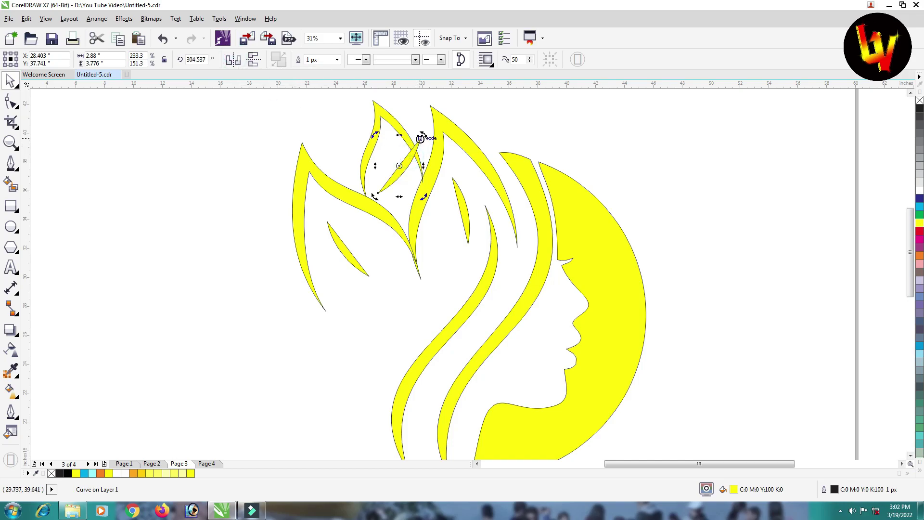
pyautogui.moveTo(419, 137); pyautogui.dragTo(401, 144)
pyautogui.click(399, 149)
pyautogui.click(751, 241)
# Step: Select all the logo shapes and remove their outlines
pyautogui.scroll(-2, 380, 246)
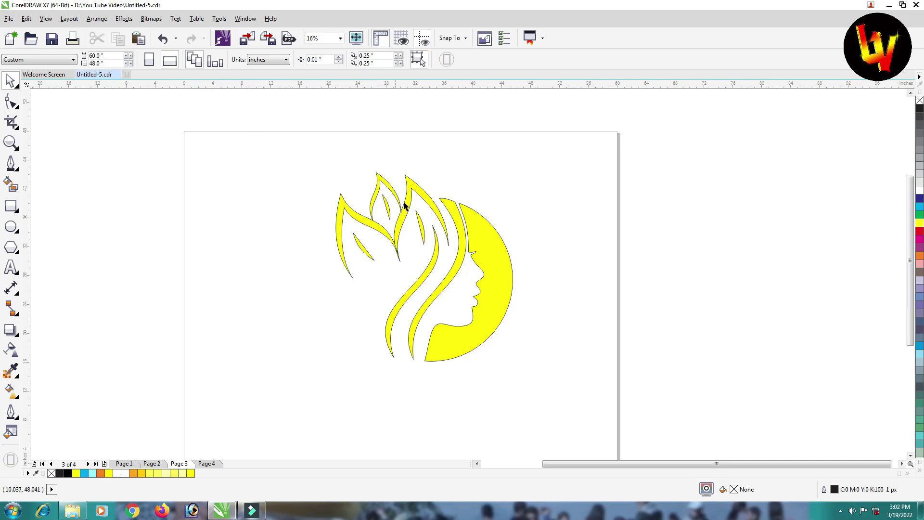
pyautogui.moveTo(255, 130); pyautogui.dragTo(565, 414)
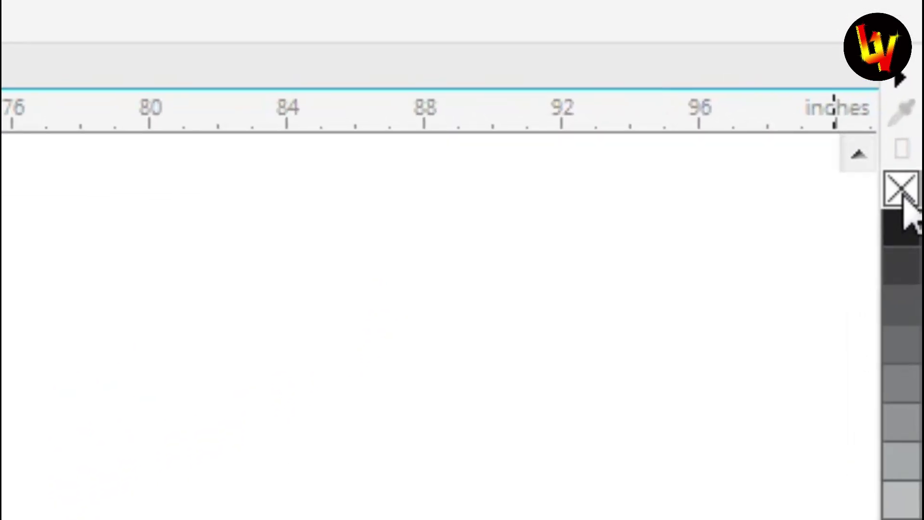
pyautogui.rightClick(903, 194)
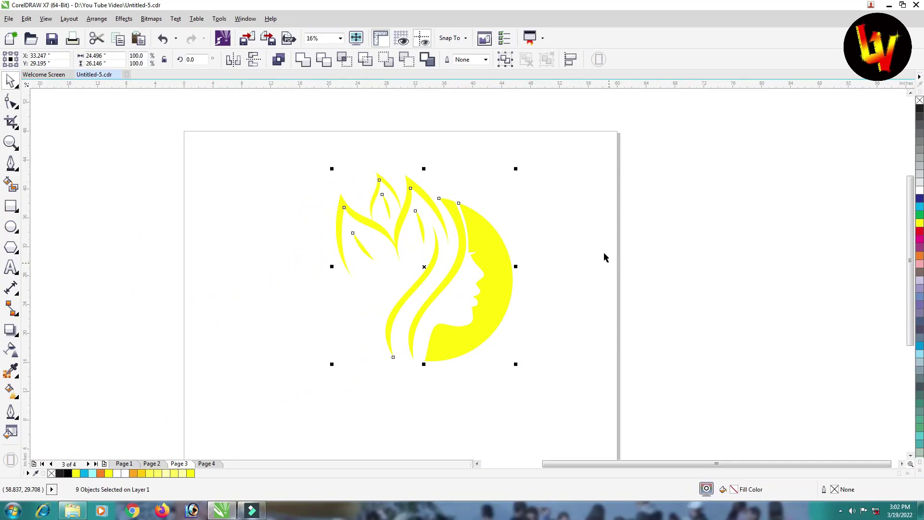
pyautogui.click(595, 231)
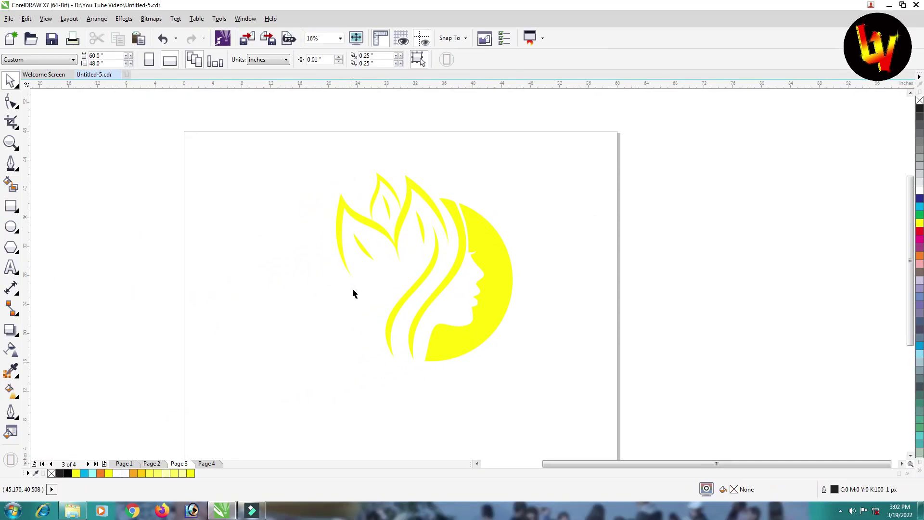
# Step: Add a page-sized 60 × 48 inch rectangle behind the logo and fill it with black
pyautogui.hscroll(1, 371, 290)
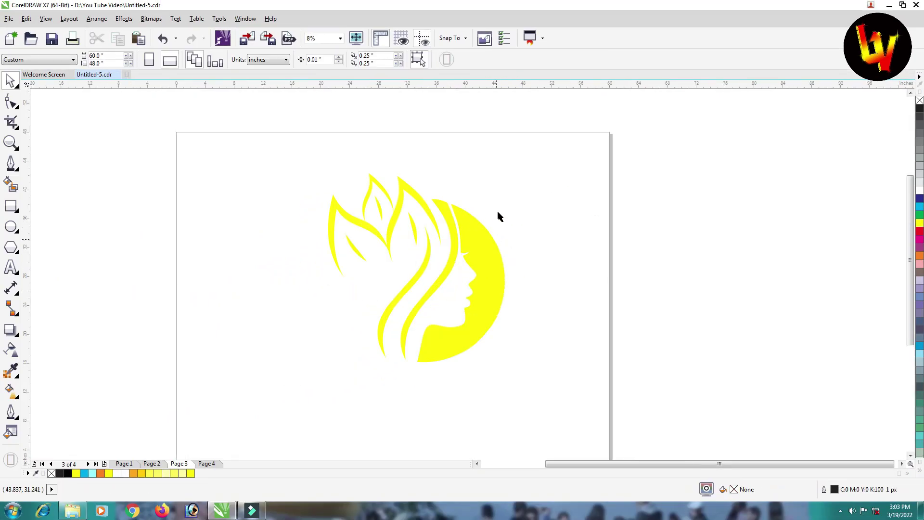
pyautogui.scroll(-2, 479, 231)
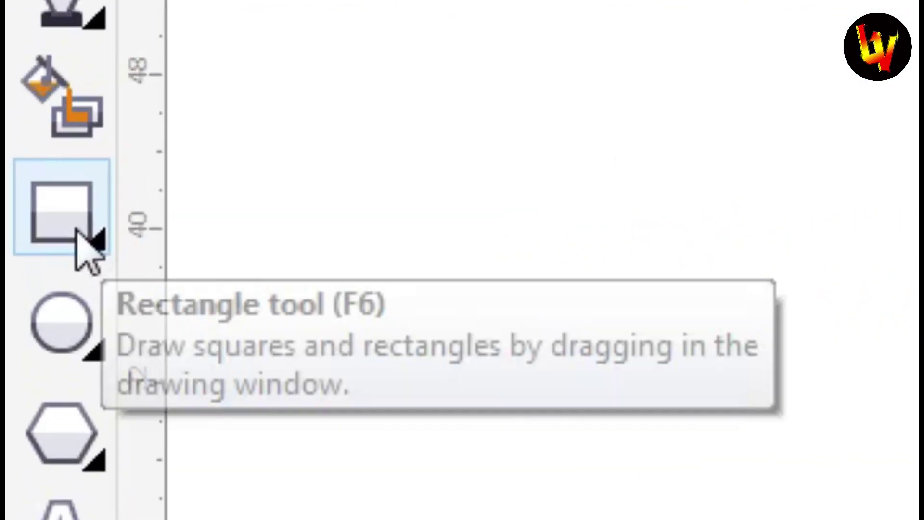
pyautogui.doubleClick(77, 230)
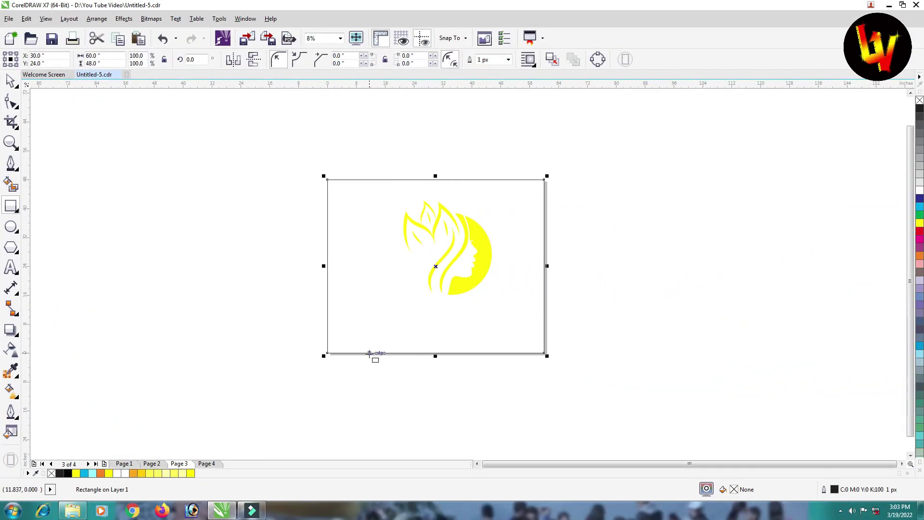
pyautogui.click(10, 80)
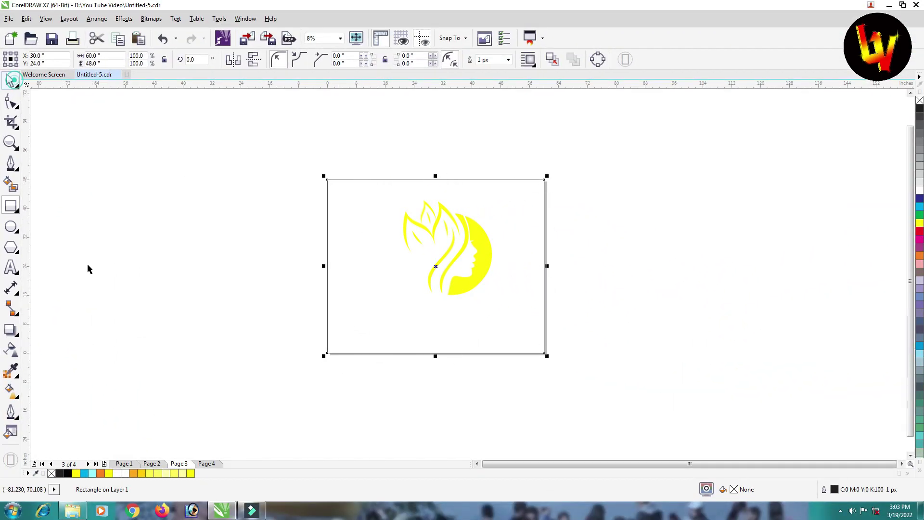
pyautogui.click(69, 474)
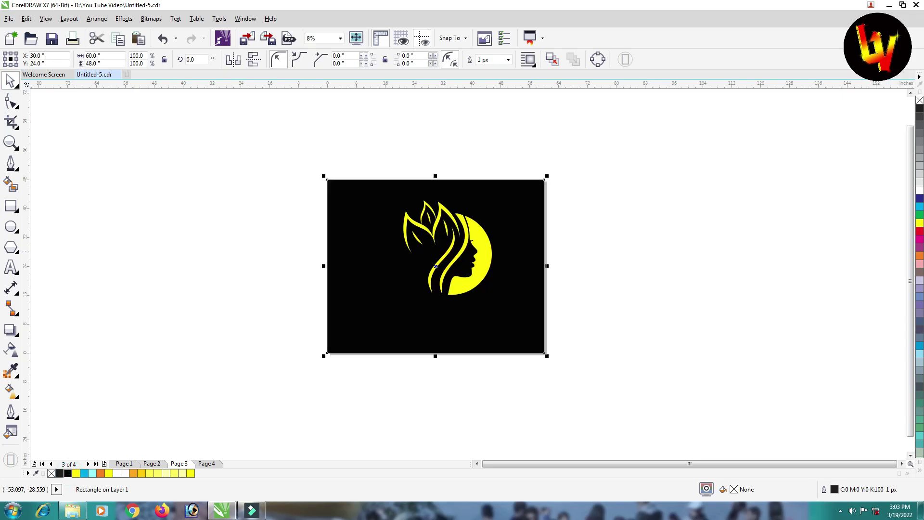
pyautogui.click(676, 221)
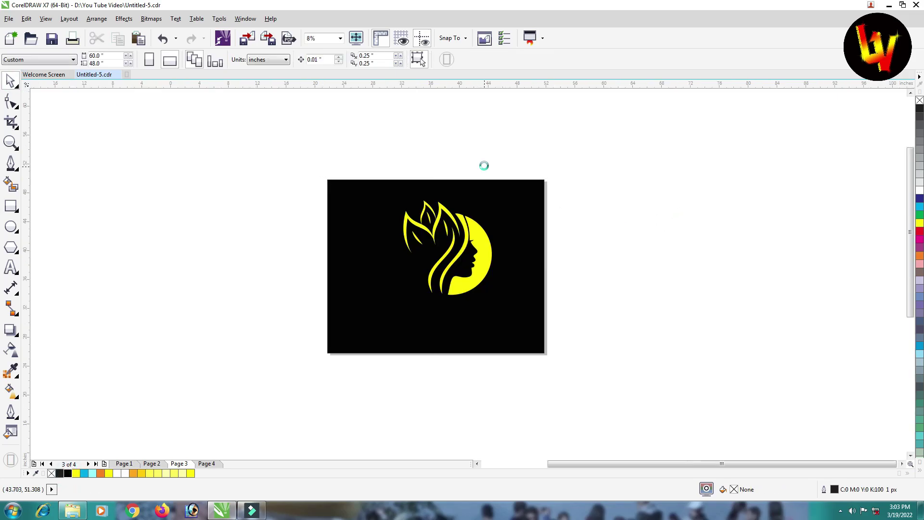
# Step: Select all the yellow logo shapes and enlarge them together on the black background
pyautogui.scroll(1, 484, 168)
pyautogui.moveTo(275, 158); pyautogui.dragTo(551, 458)
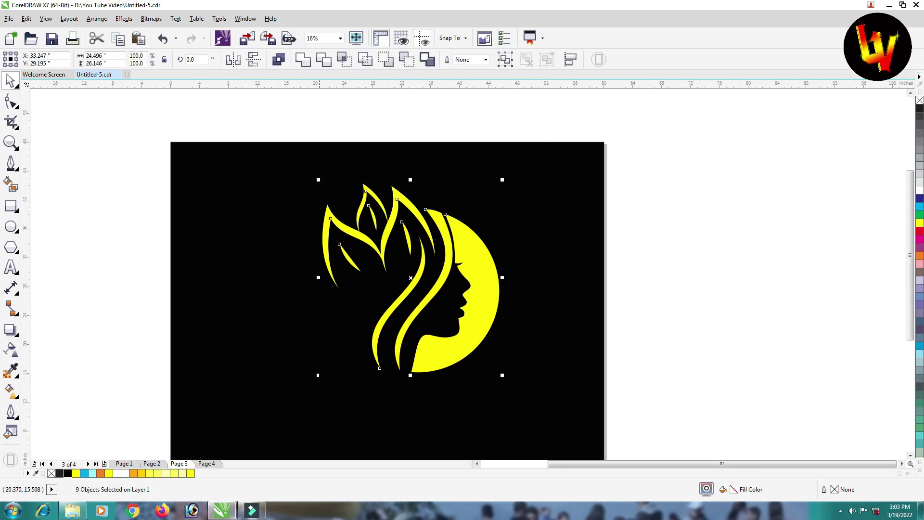
pyautogui.moveTo(318, 375); pyautogui.dragTo(297, 400)
pyautogui.click(686, 268)
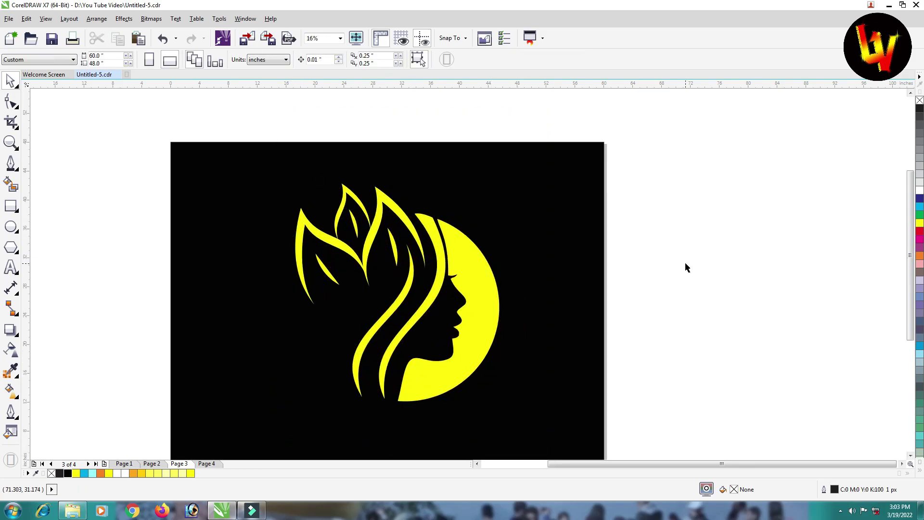
# Step: Move the inner hair strand and the large leaf's vein slightly away from the face
pyautogui.click(402, 294)
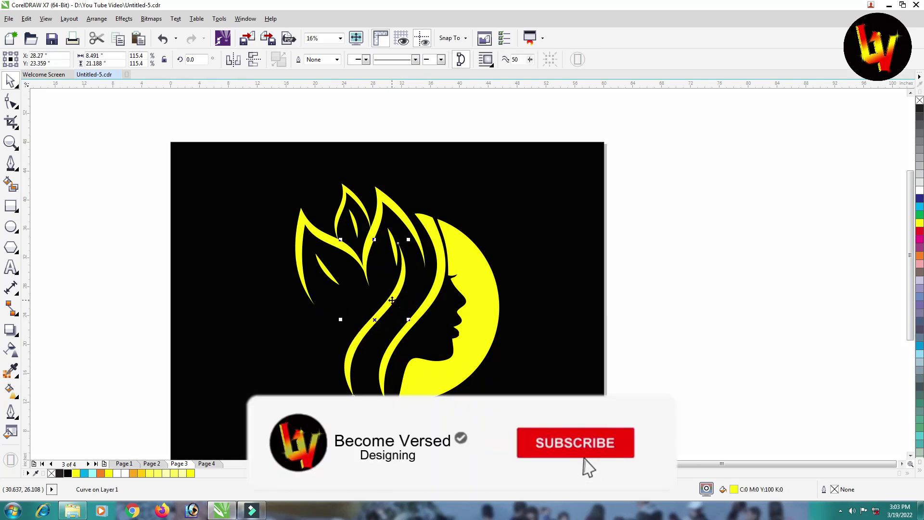
pyautogui.moveTo(393, 298); pyautogui.dragTo(389, 301)
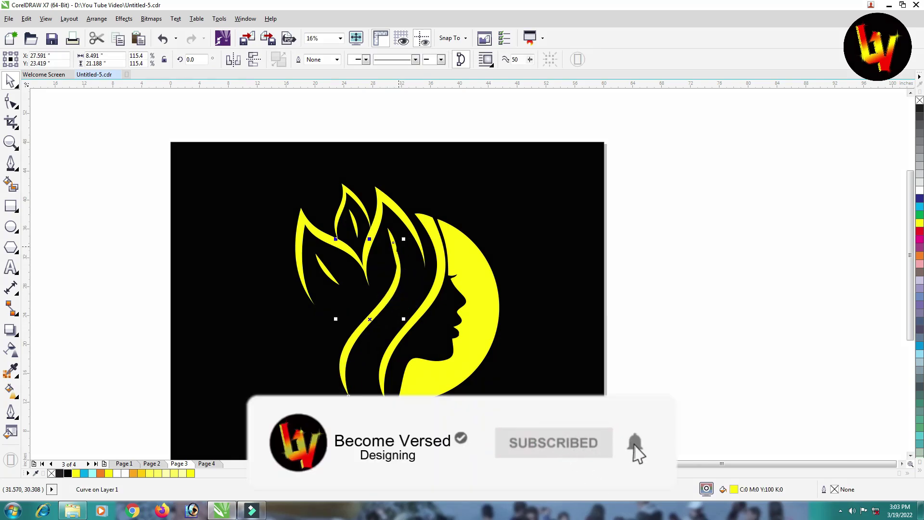
pyautogui.click(391, 234)
pyautogui.moveTo(391, 235); pyautogui.dragTo(385, 238)
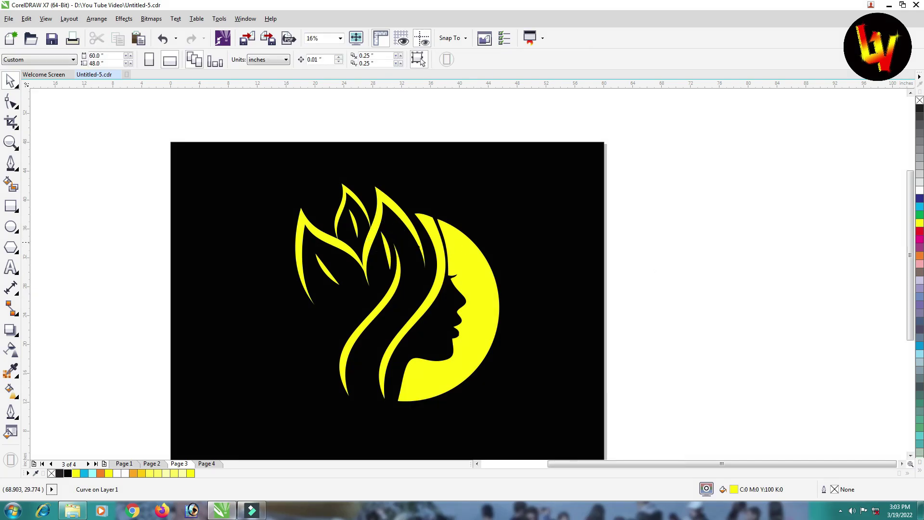
# Step: Rotate the large leaf's vein to a nearly upright position and scale it down inside the leaf
pyautogui.scroll(2, 386, 251)
pyautogui.click(383, 247)
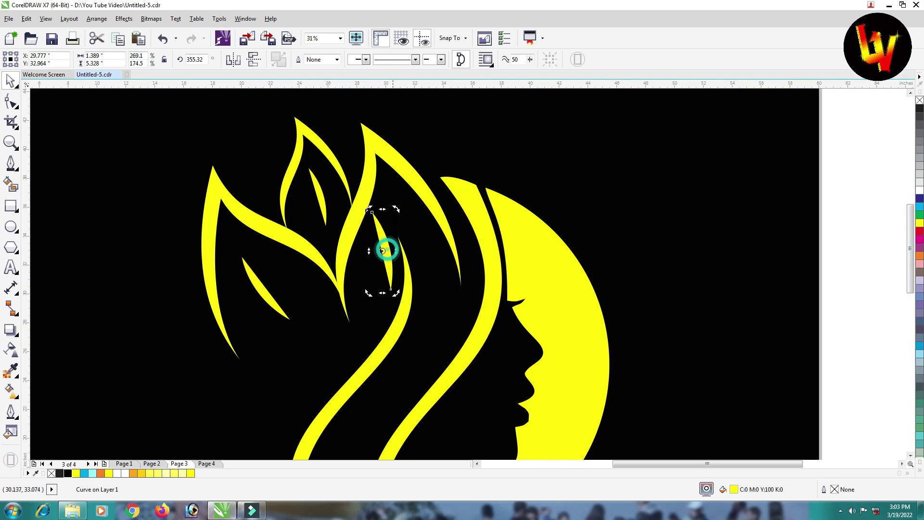
pyautogui.moveTo(395, 209); pyautogui.dragTo(389, 235)
pyautogui.click(384, 222)
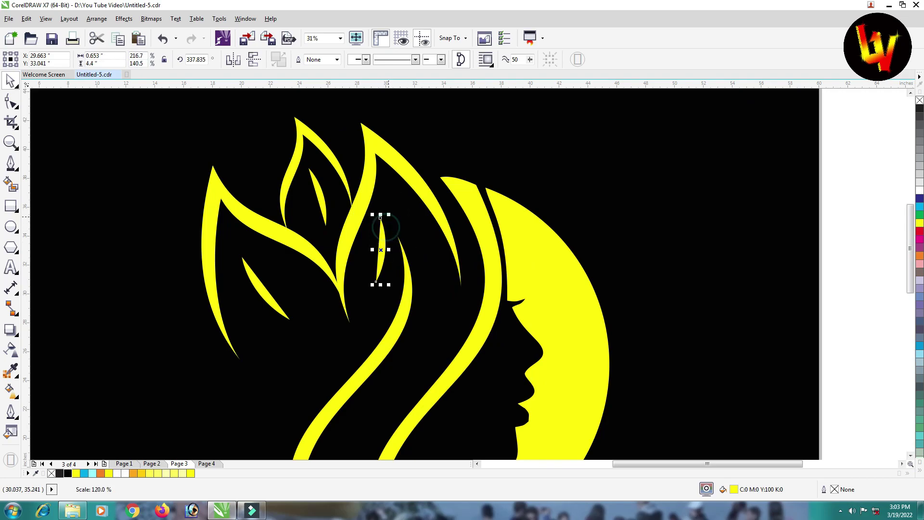
pyautogui.hotkey('shift', 'F4')
pyautogui.click(782, 241)
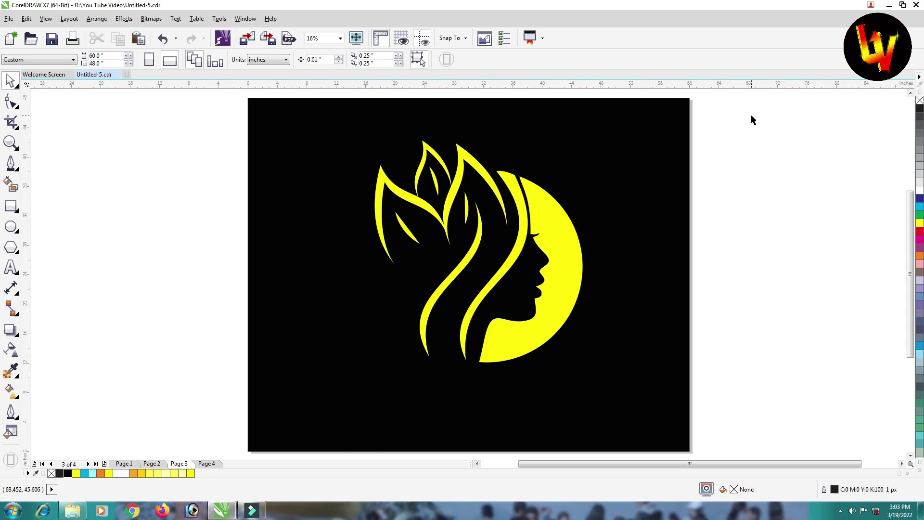
pyautogui.moveTo(751, 114); pyautogui.dragTo(281, 380)
pyautogui.click(786, 263)
pyautogui.moveTo(573, 270); pyautogui.dragTo(596, 259)
pyautogui.press('Escape')
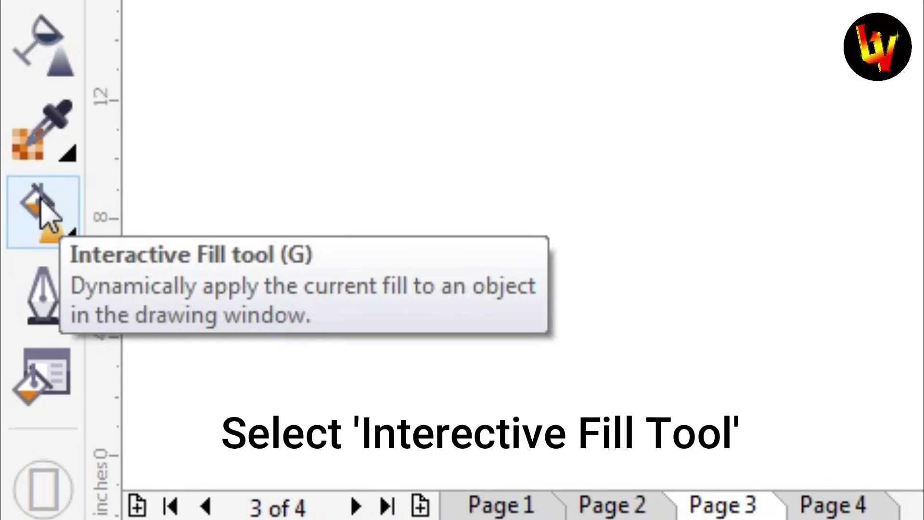
# Step: Apply a diagonal linear fountain fill across the face shape and add two intermediate colour stops at 30% and 68%
pyautogui.click(46, 212)
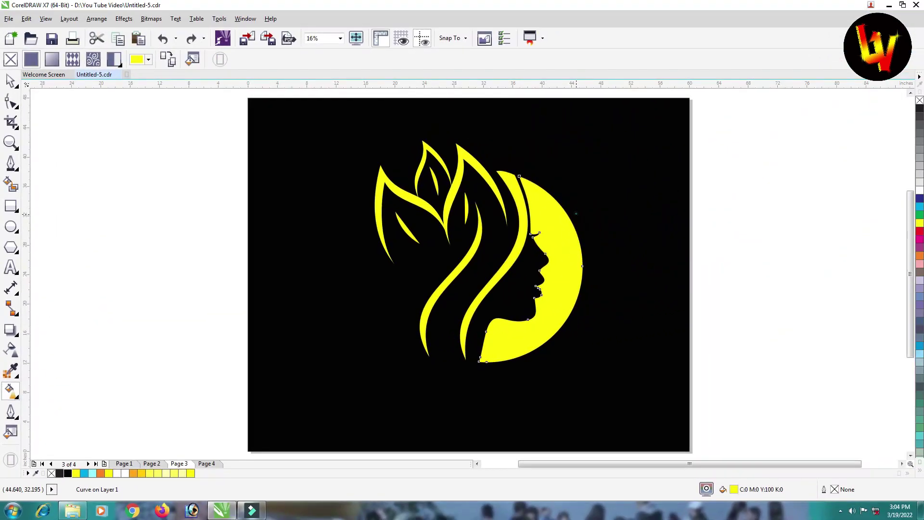
pyautogui.moveTo(576, 213); pyautogui.dragTo(458, 370)
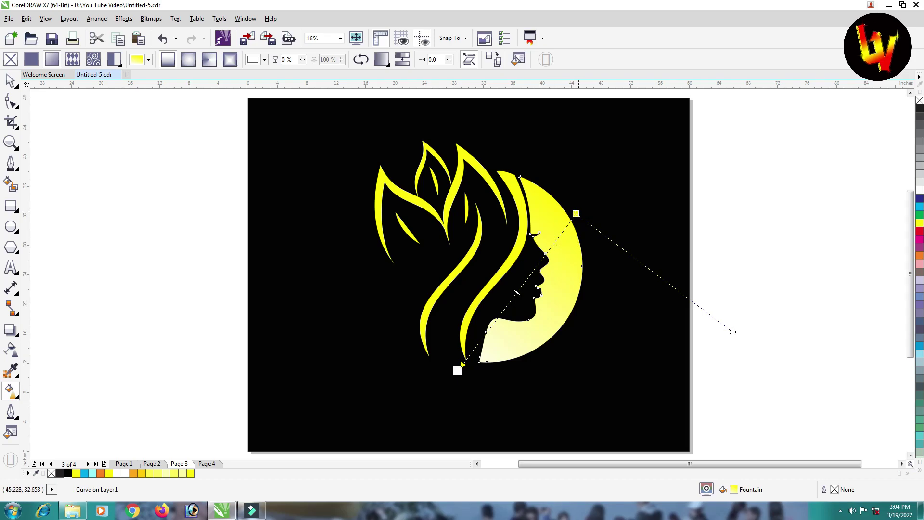
pyautogui.scroll(2, 566, 299)
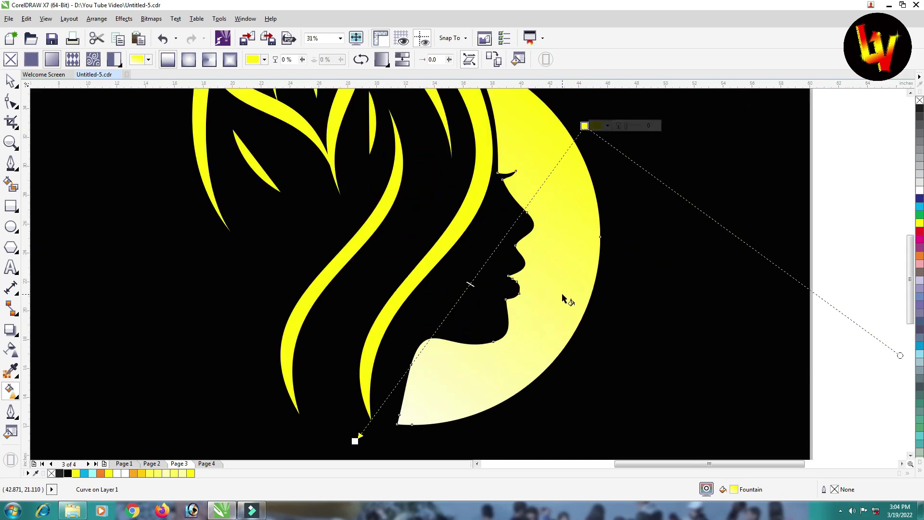
pyautogui.doubleClick(516, 220)
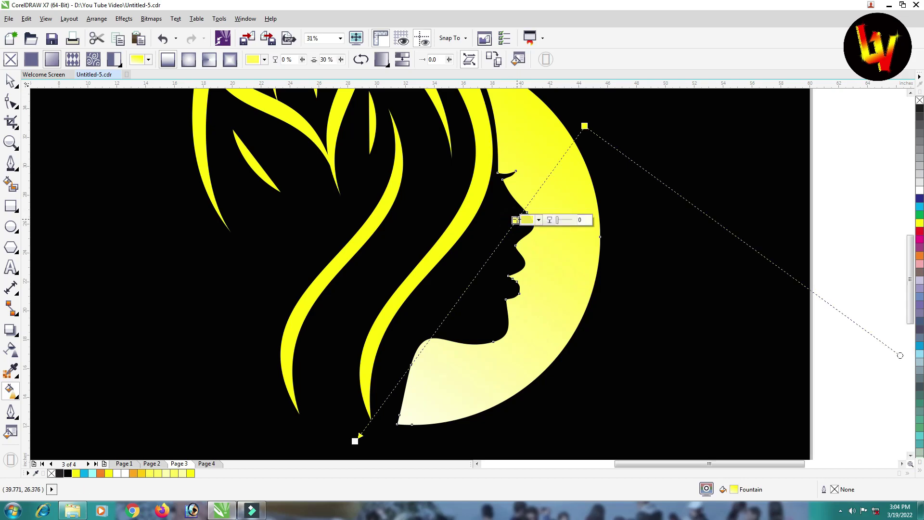
pyautogui.doubleClick(414, 360)
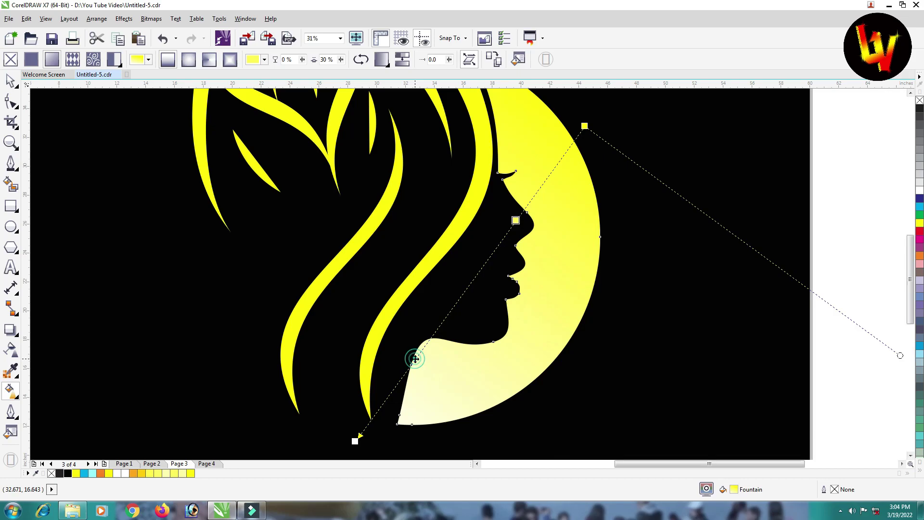
pyautogui.moveTo(415, 359); pyautogui.dragTo(429, 341)
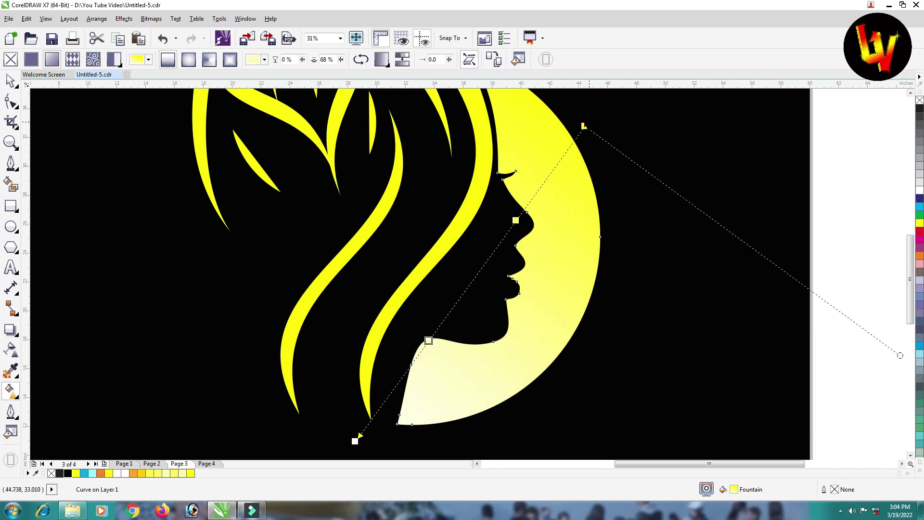
# Step: Colour the face gradient's four stops alternately orange (C0 M40 Y100 K0) and yellow, starting with orange near the forehead
pyautogui.click(584, 126)
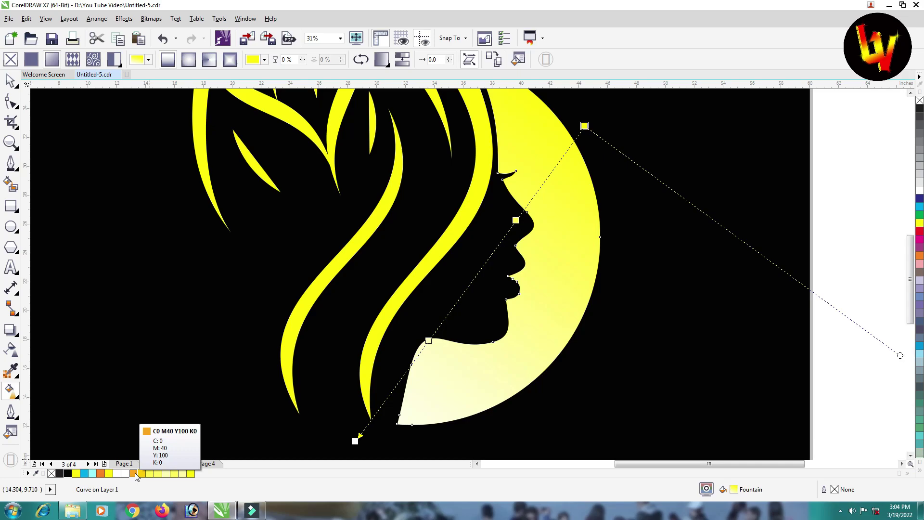
pyautogui.click(136, 475)
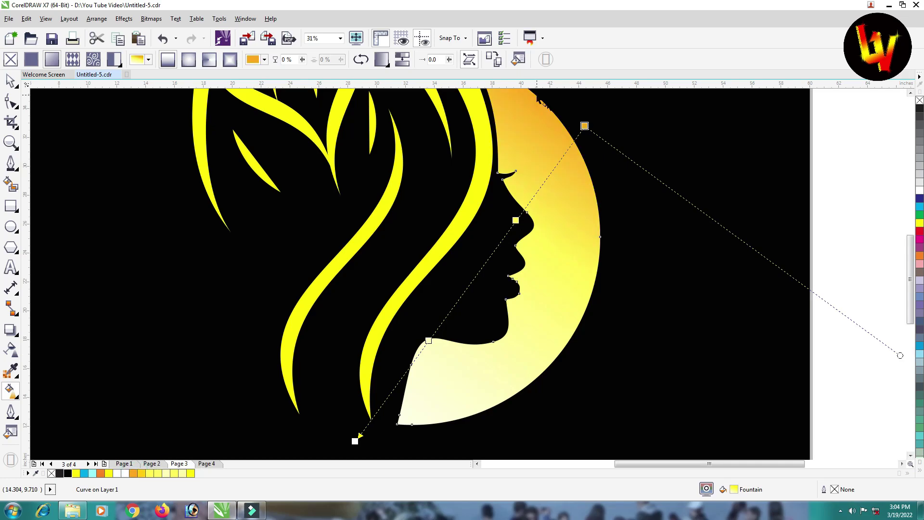
pyautogui.click(515, 220)
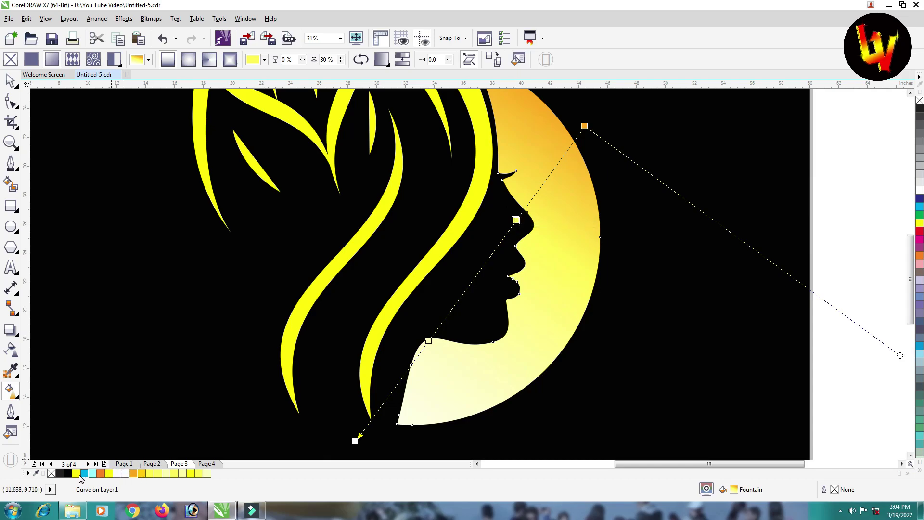
pyautogui.click(75, 473)
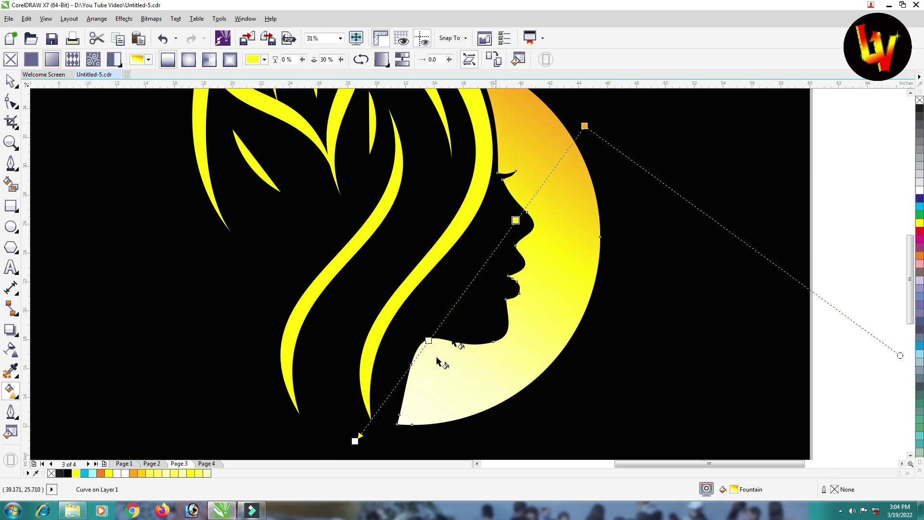
pyautogui.click(428, 341)
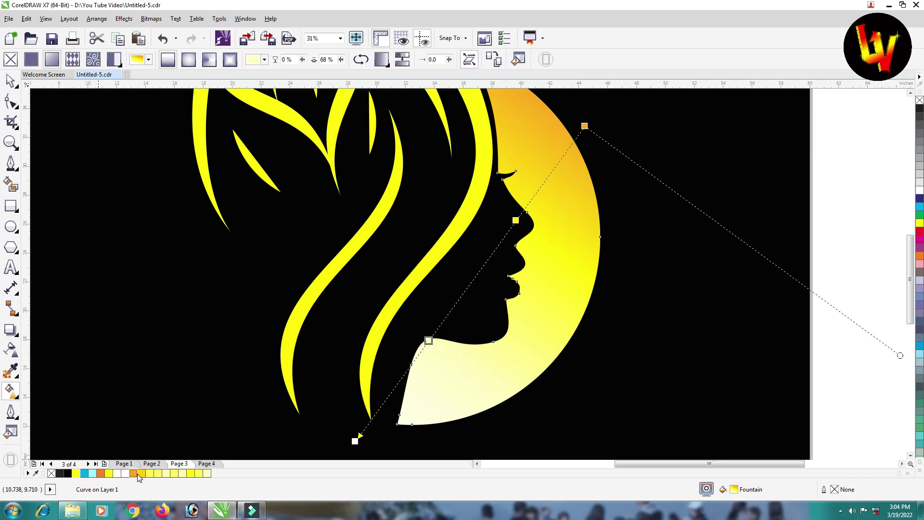
pyautogui.click(134, 473)
pyautogui.click(355, 441)
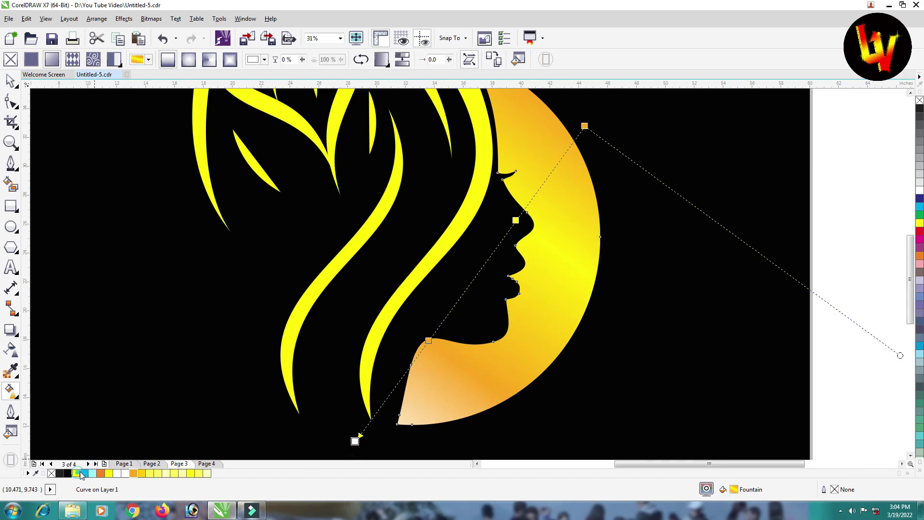
pyautogui.click(78, 473)
pyautogui.scroll(-2, 486, 349)
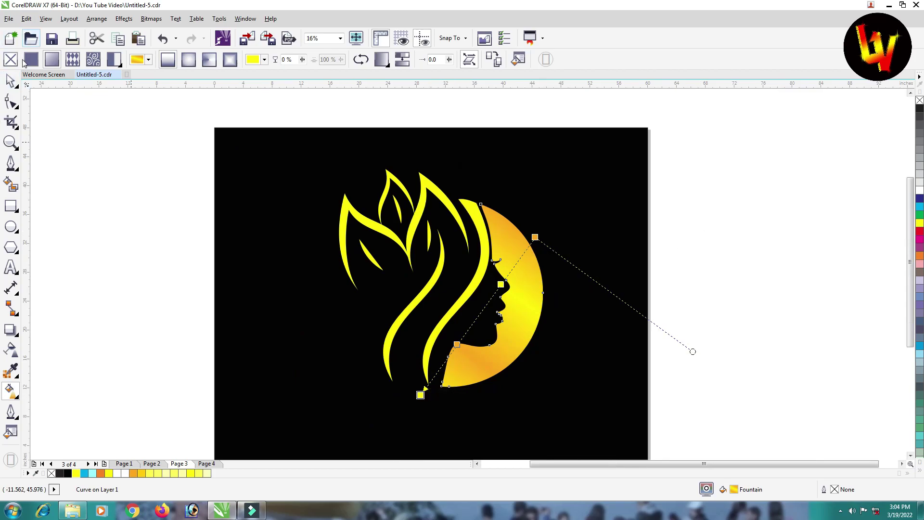
# Step: Apply the face's orange and yellow gradient fill to the two flowing hair strands
pyautogui.click(12, 81)
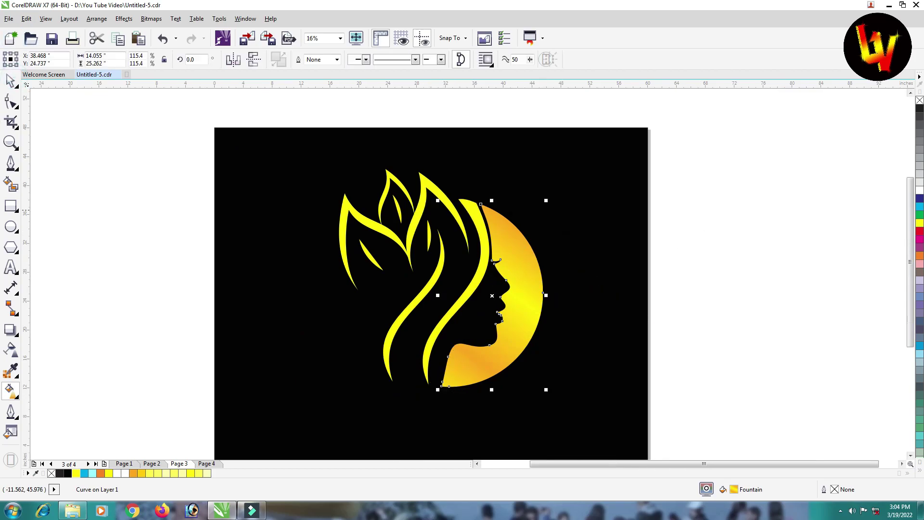
pyautogui.click(475, 212)
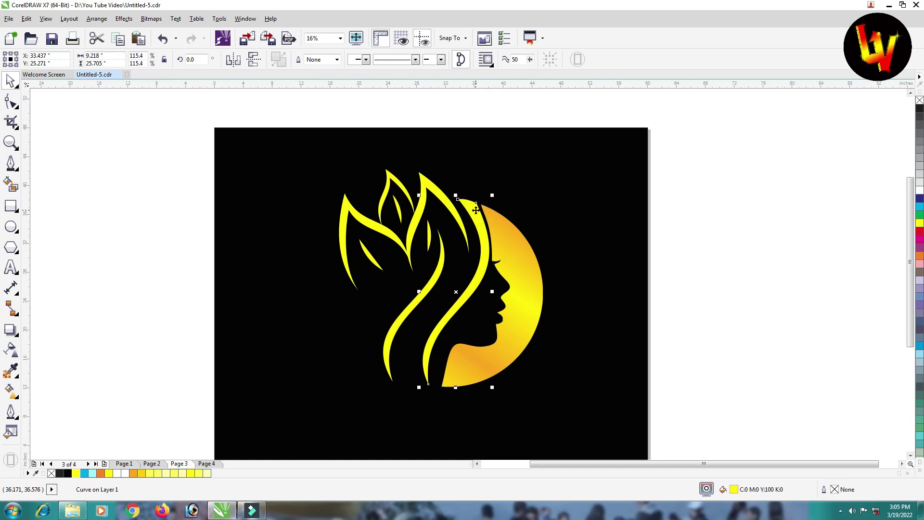
pyautogui.hotkey('ctrl', 'pageup')
pyautogui.hotkey('ctrl', 'z')
pyautogui.hotkey('ctrl', 'r')
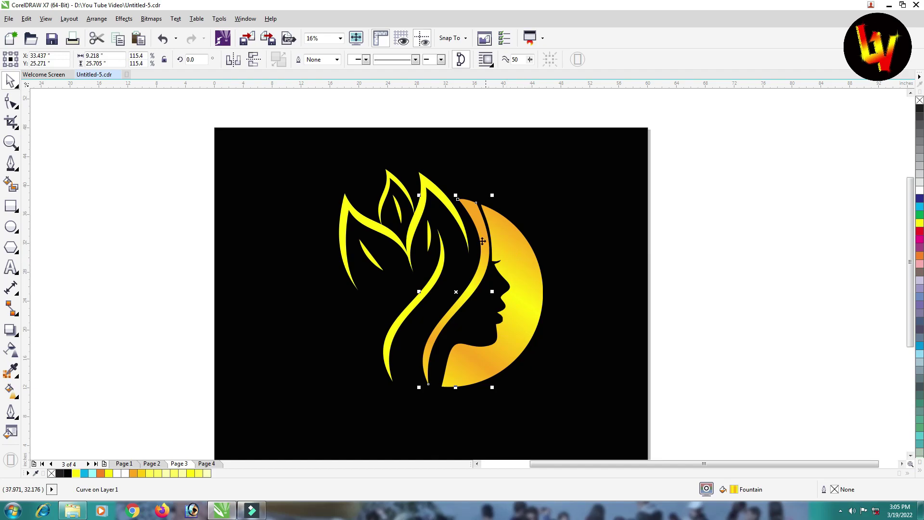
pyautogui.click(440, 274)
pyautogui.hotkey('ctrl', 'r')
# Step: Repeat the orange and yellow gradient fill on the three leaves and their veins
pyautogui.click(426, 202)
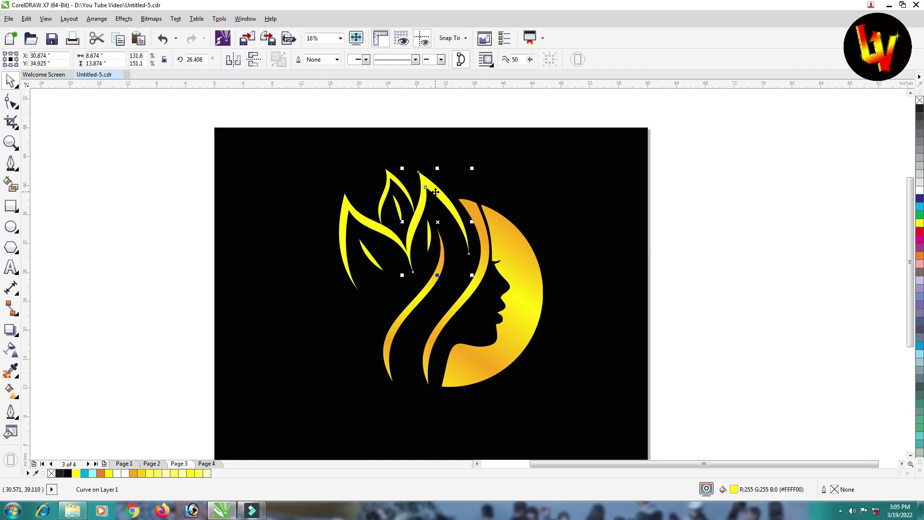
pyautogui.hotkey('ctrl', 'r')
pyautogui.click(429, 236)
pyautogui.hotkey('ctrl', 'r')
pyautogui.click(398, 181)
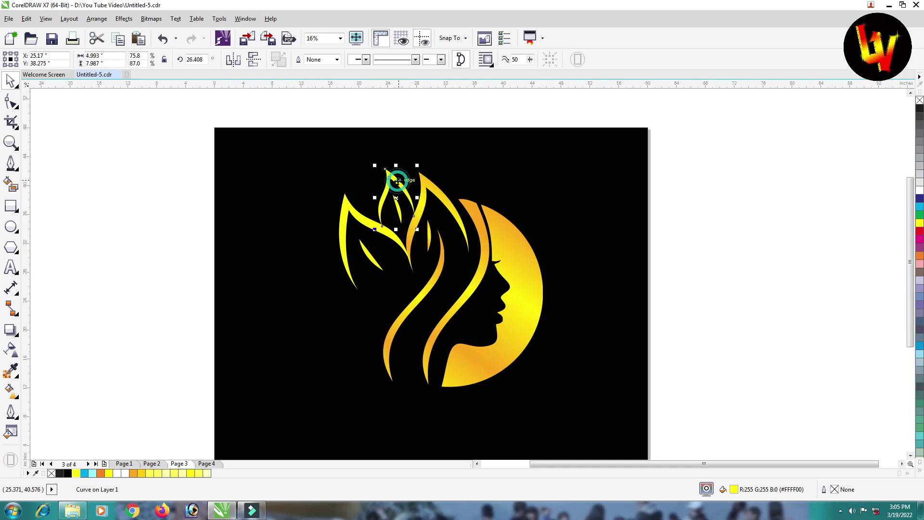
pyautogui.hotkey('ctrl', 'r')
pyautogui.click(362, 226)
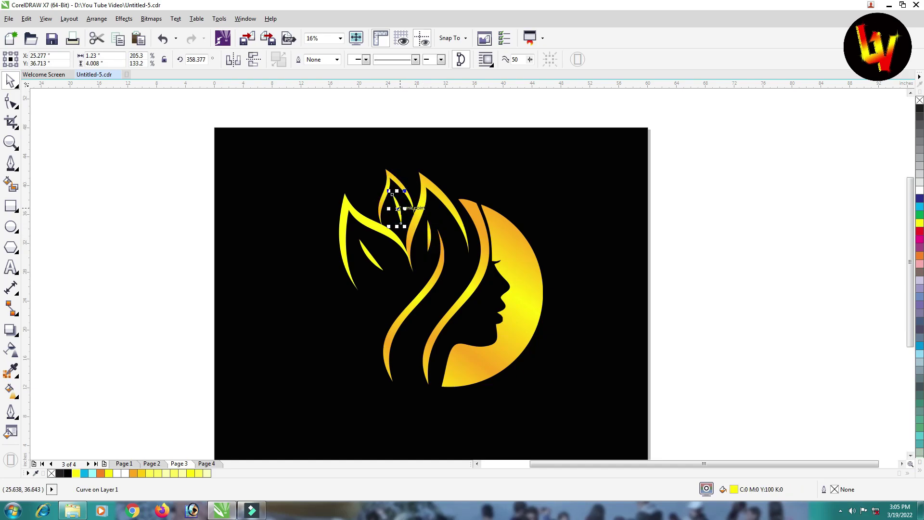
pyautogui.click(369, 252)
pyautogui.hotkey('ctrl', 'r')
pyautogui.click(796, 233)
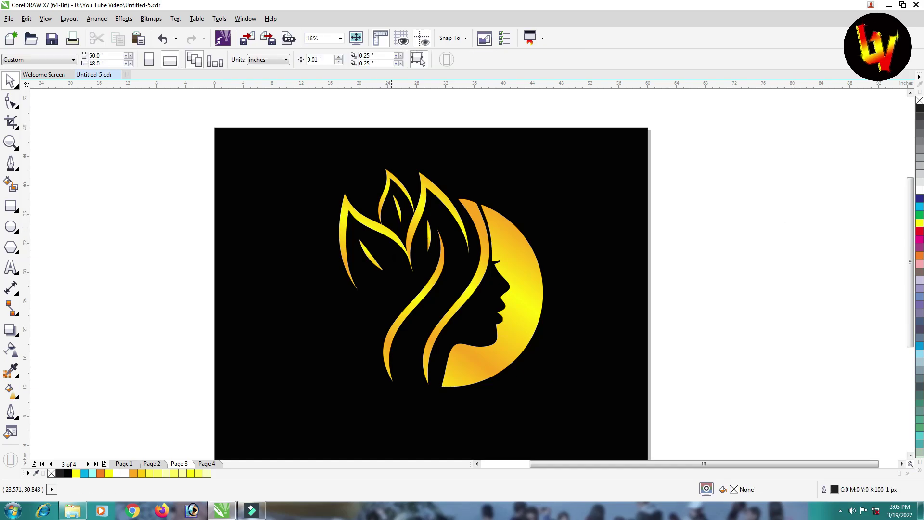
pyautogui.scroll(-1, 392, 253)
pyautogui.scroll(1, 407, 254)
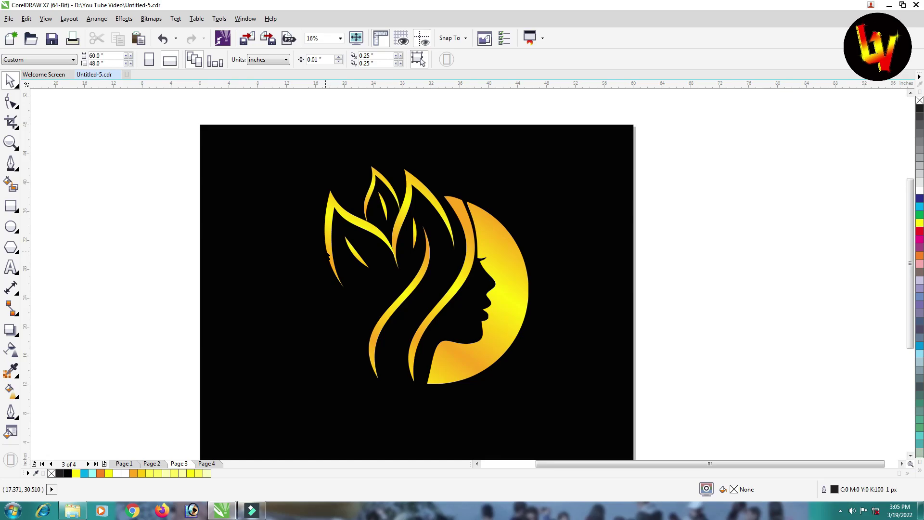
pyautogui.scroll(-1, 335, 245)
pyautogui.moveTo(283, 124); pyautogui.dragTo(462, 367)
pyautogui.click(568, 246)
pyautogui.scroll(1, 403, 249)
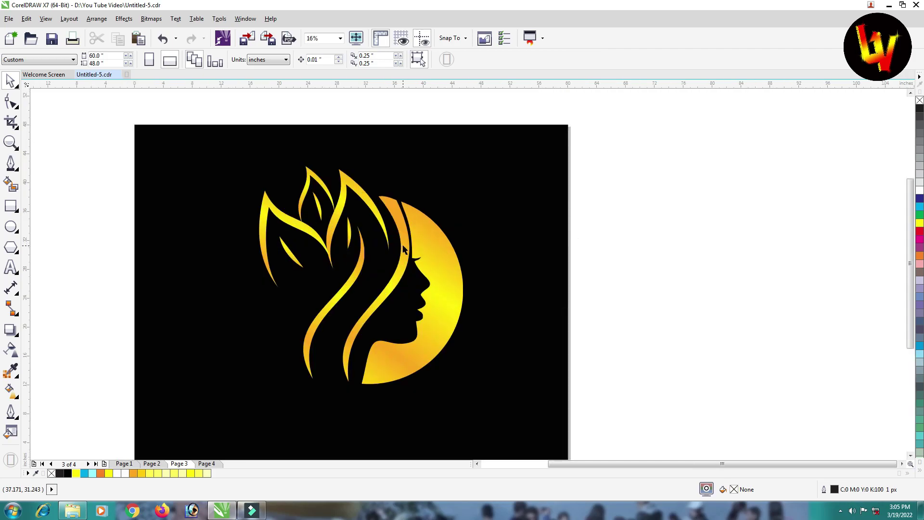
# Step: Open Page 4 and draw a rectangle about 22.5 by 26.9 inches beside the woman's silhouette
pyautogui.click(207, 463)
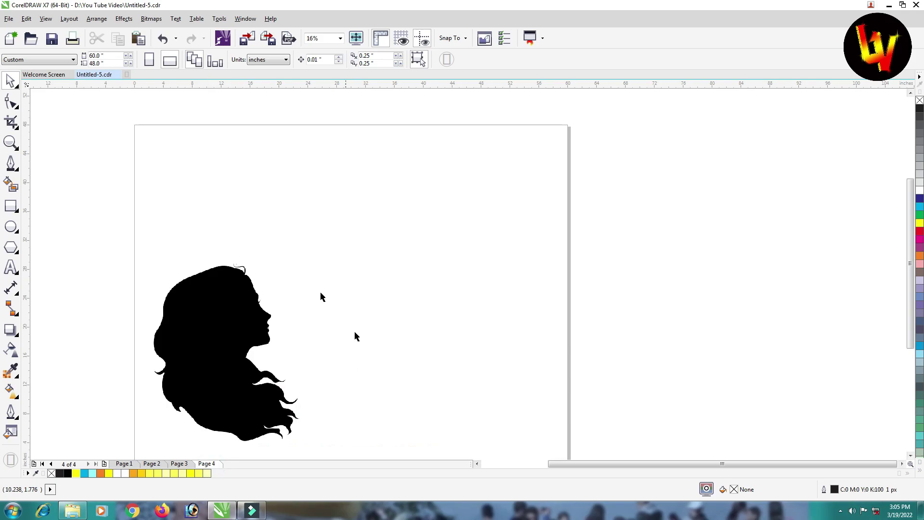
pyautogui.scroll(-1, 270, 294)
pyautogui.click(245, 320)
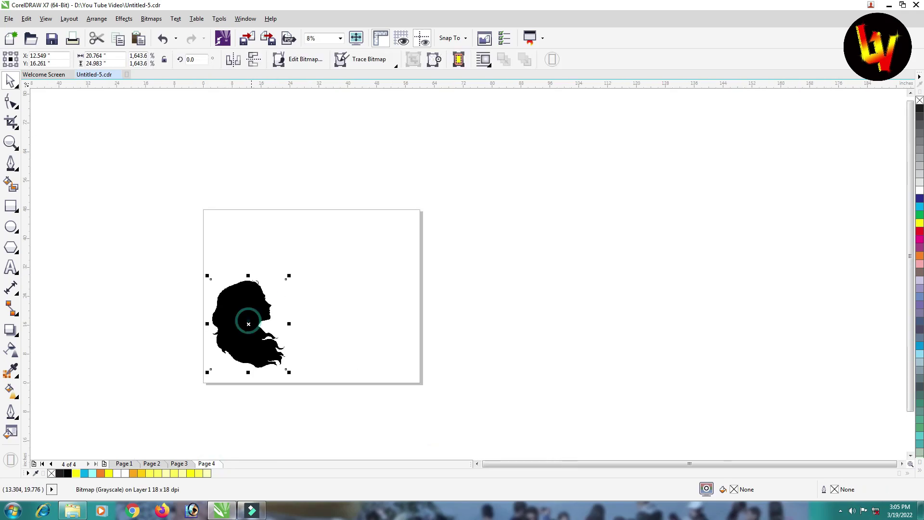
pyautogui.scroll(1, 249, 302)
pyautogui.scroll(-1, 249, 299)
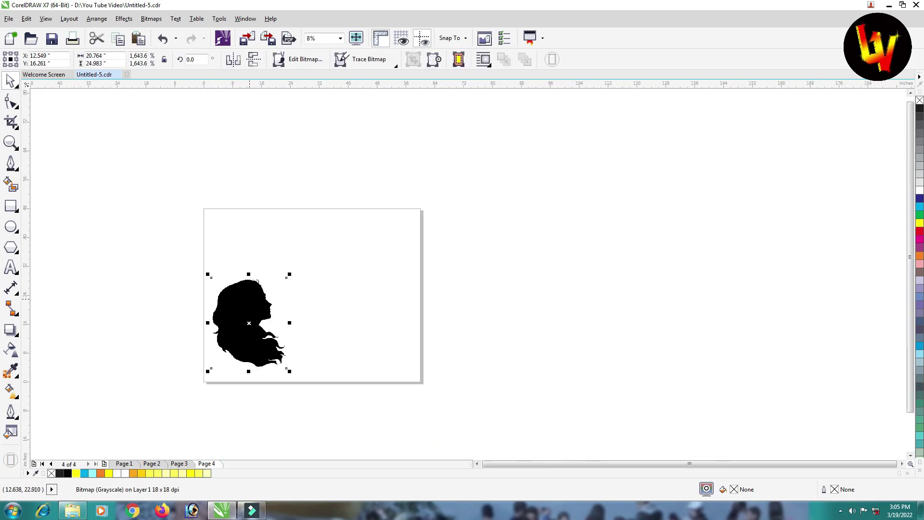
pyautogui.scroll(1, 219, 342)
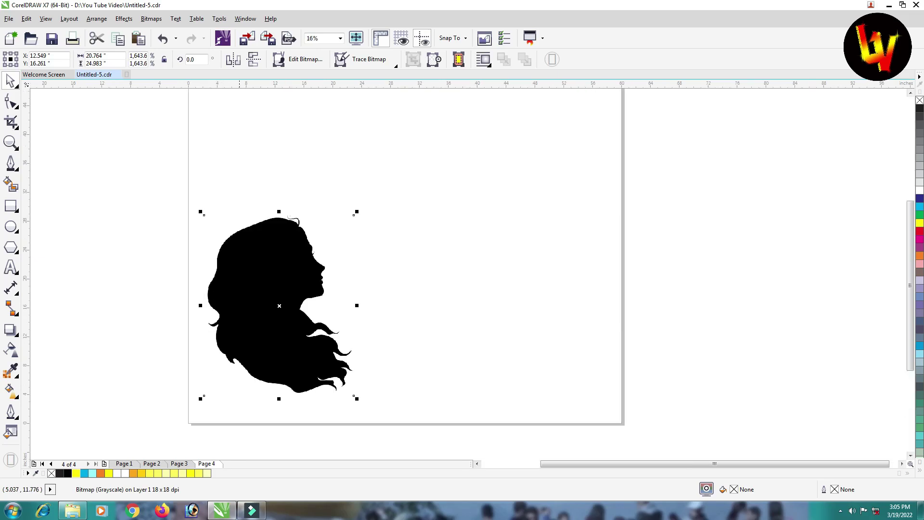
pyautogui.scroll(-1, 489, 212)
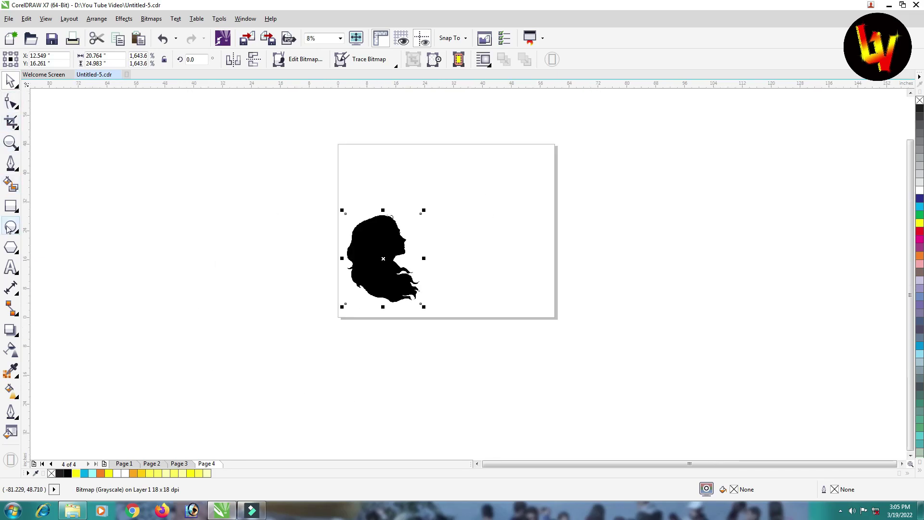
pyautogui.click(10, 206)
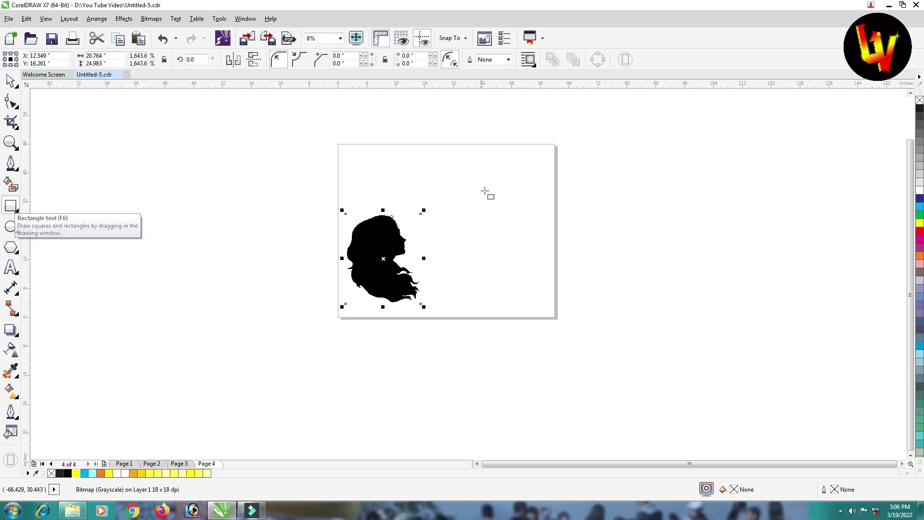
pyautogui.click(457, 168)
pyautogui.moveTo(516, 232); pyautogui.dragTo(538, 265)
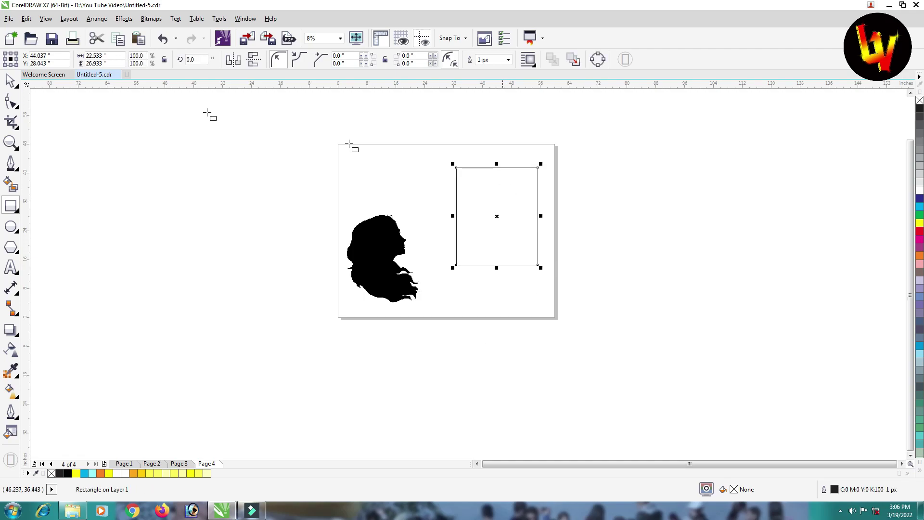
pyautogui.click(10, 82)
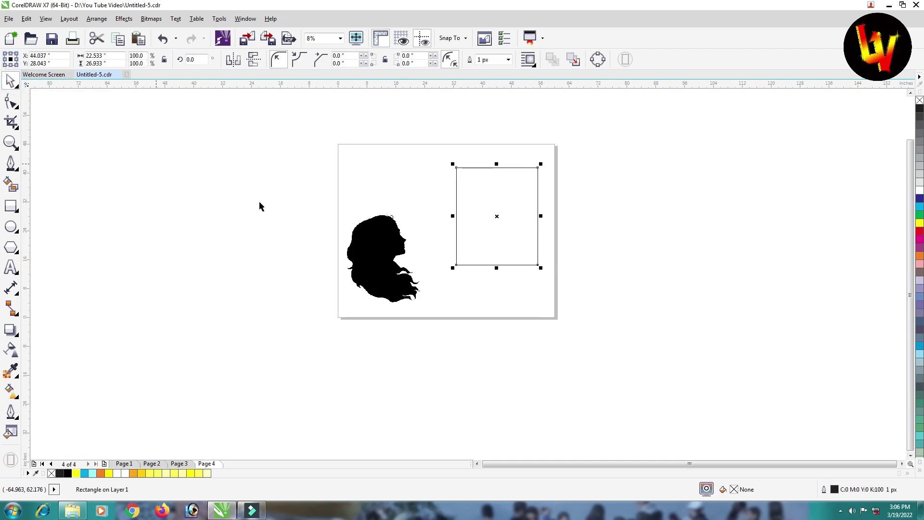
# Step: Convert the rectangle to curves and move both lower corner nodes to the bottom edge's midpoint, forming an inverted triangle
pyautogui.rightClick(495, 193)
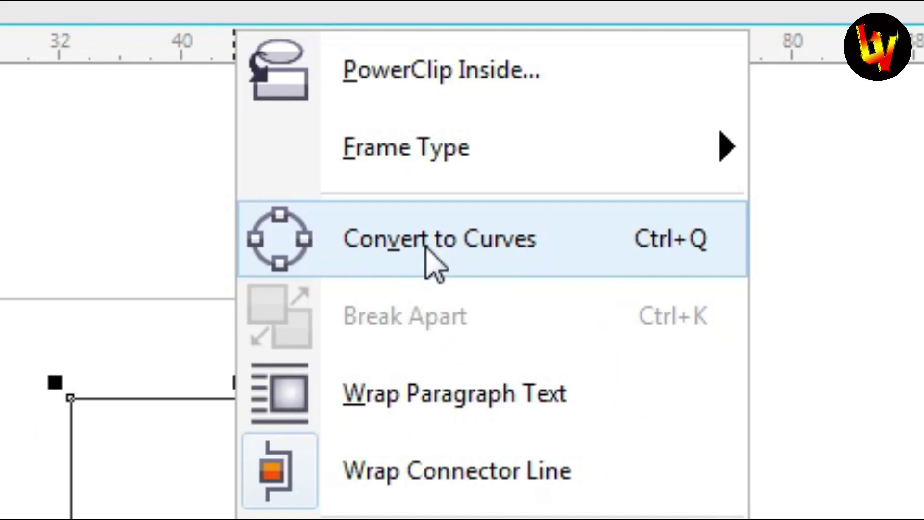
pyautogui.click(425, 248)
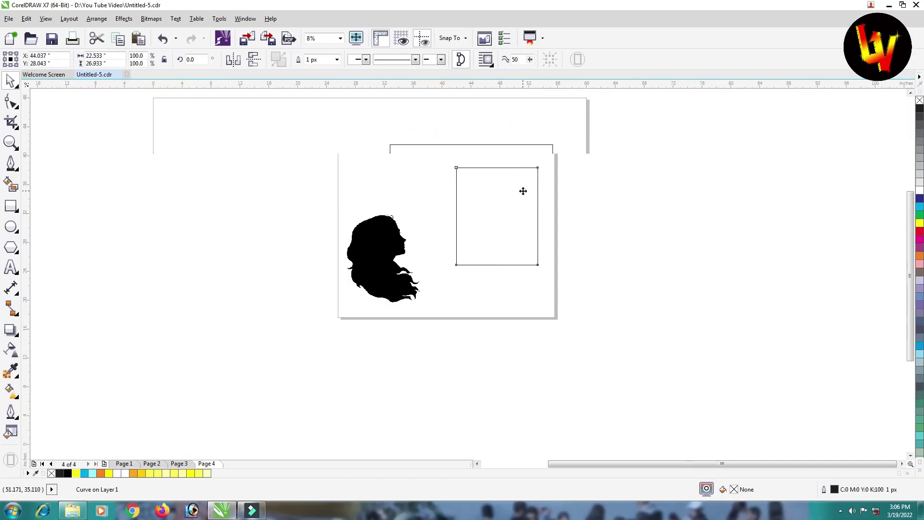
pyautogui.click(14, 105)
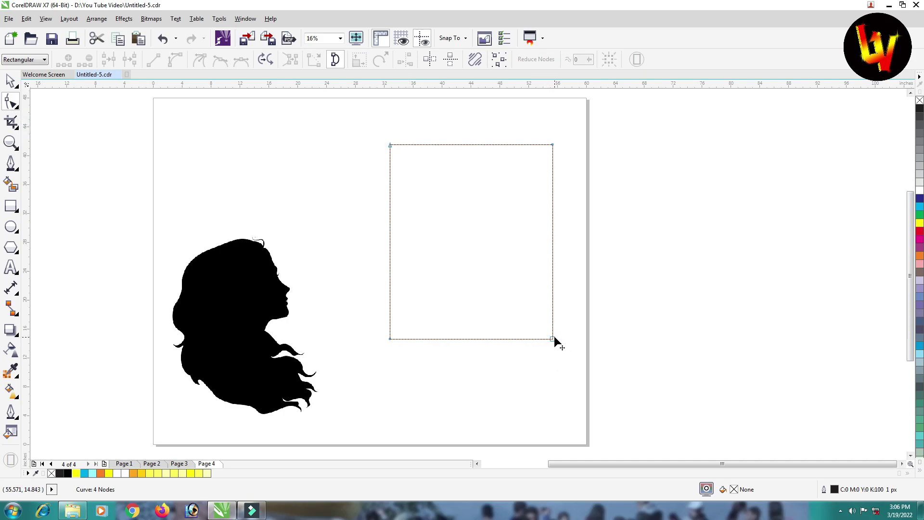
pyautogui.scroll(2, 553, 339)
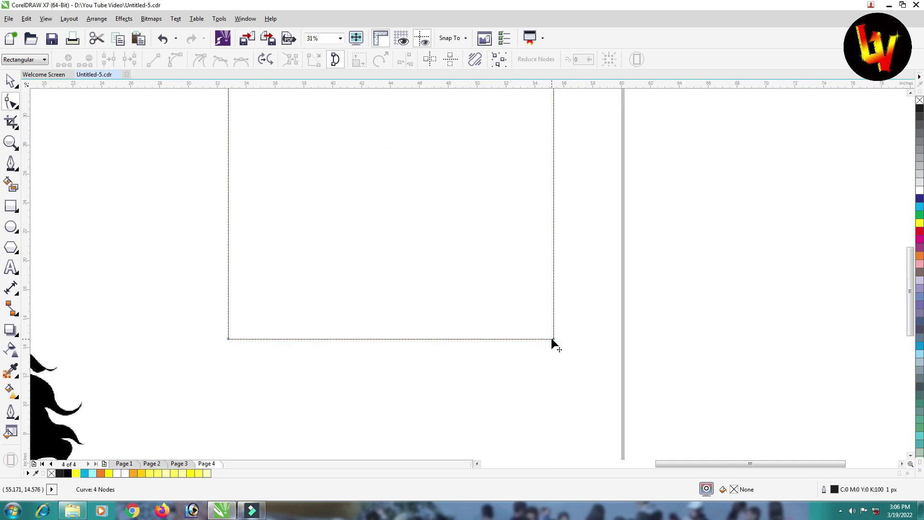
pyautogui.moveTo(554, 339); pyautogui.dragTo(390, 340)
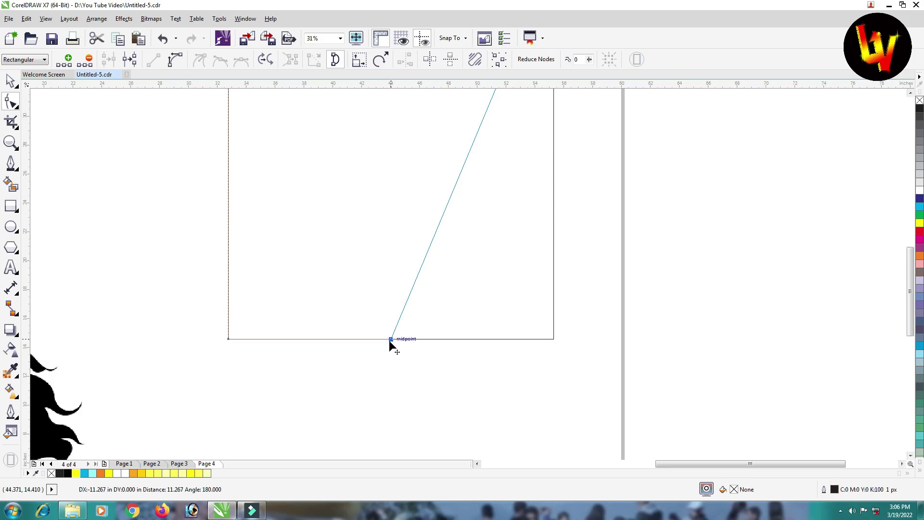
pyautogui.moveTo(390, 340); pyautogui.dragTo(390, 340)
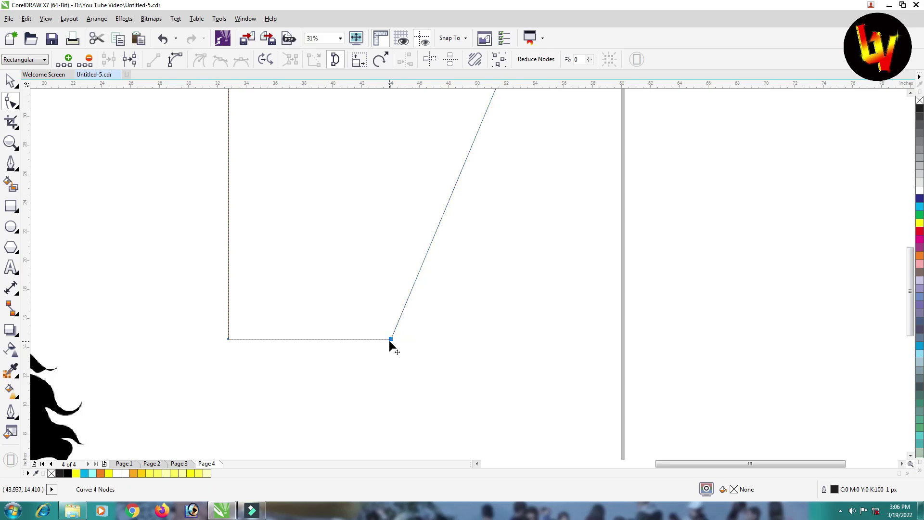
pyautogui.click(229, 339)
pyautogui.moveTo(228, 339); pyautogui.dragTo(391, 340)
pyautogui.scroll(-3, 401, 343)
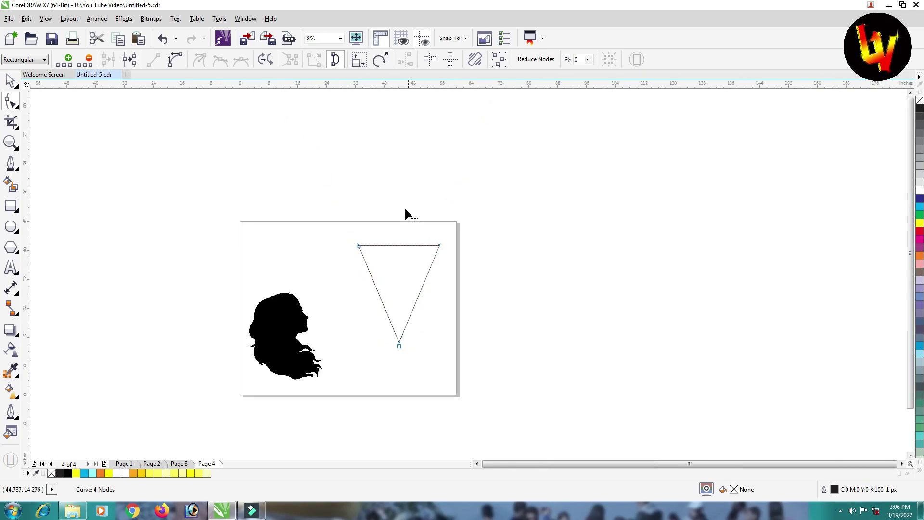
# Step: Convert the triangle's top edge to a curve and bow it slightly upward
pyautogui.scroll(2, 391, 265)
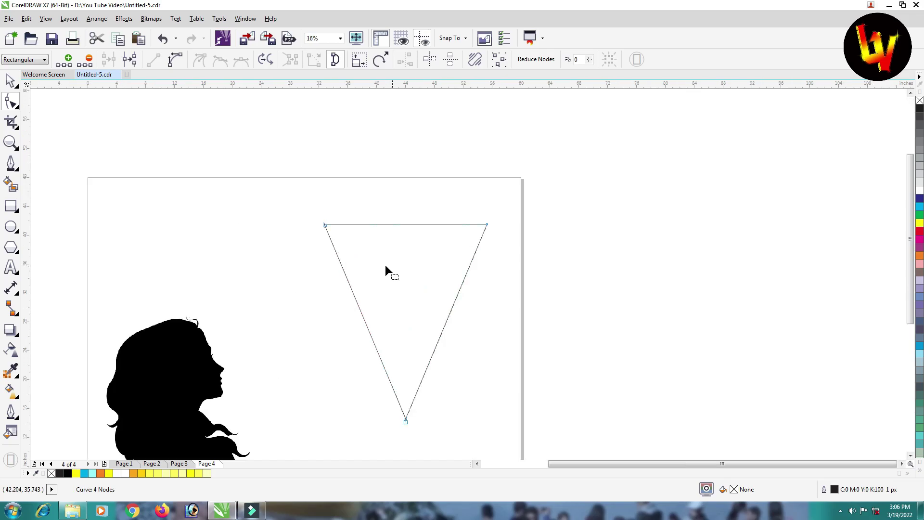
pyautogui.click(399, 225)
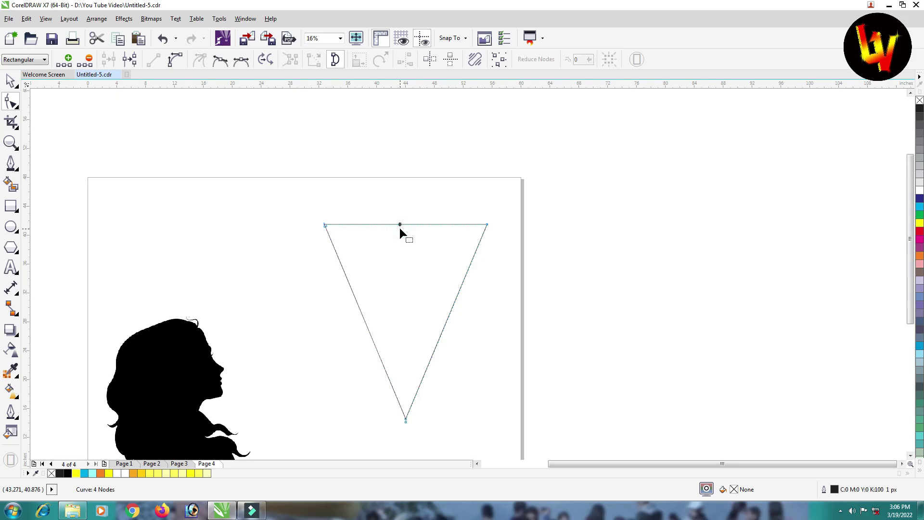
pyautogui.click(181, 60)
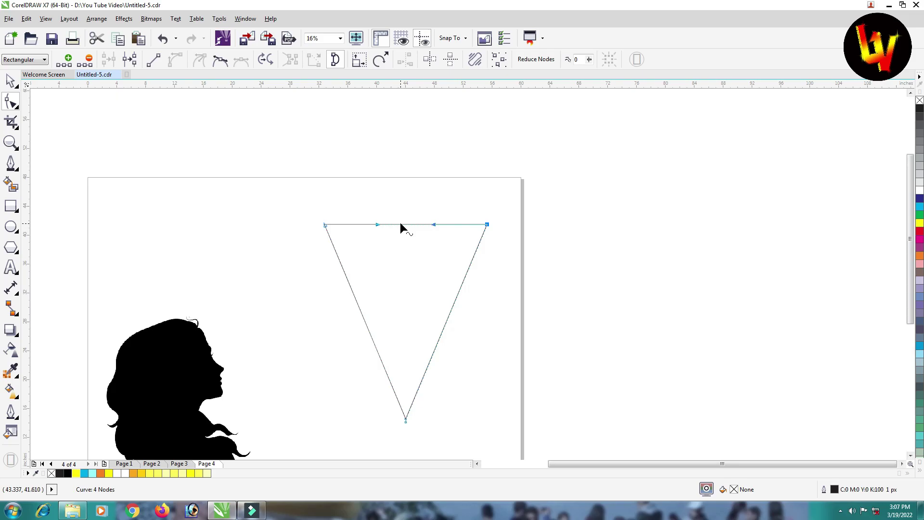
pyautogui.moveTo(400, 223); pyautogui.dragTo(401, 208)
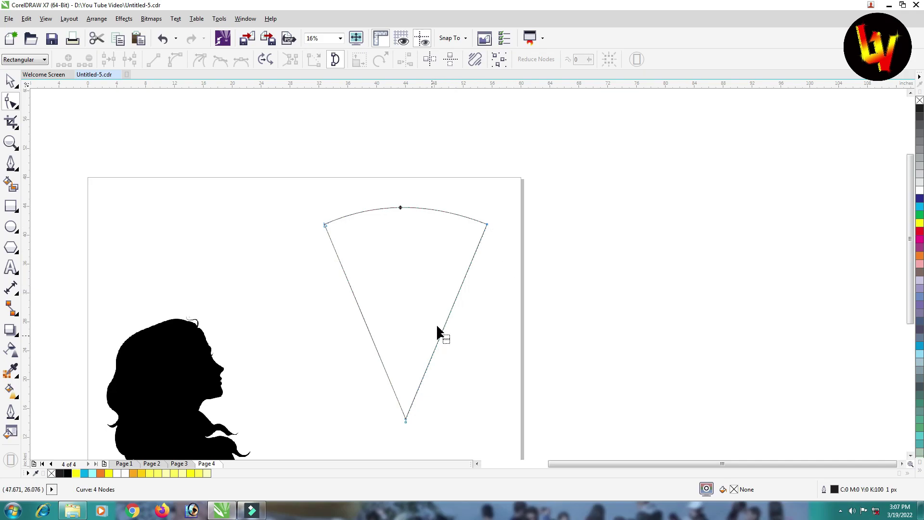
# Step: Convert the triangle's two slanted sides to curves and bow them outward evenly to form a shield
pyautogui.click(446, 316)
pyautogui.click(169, 56)
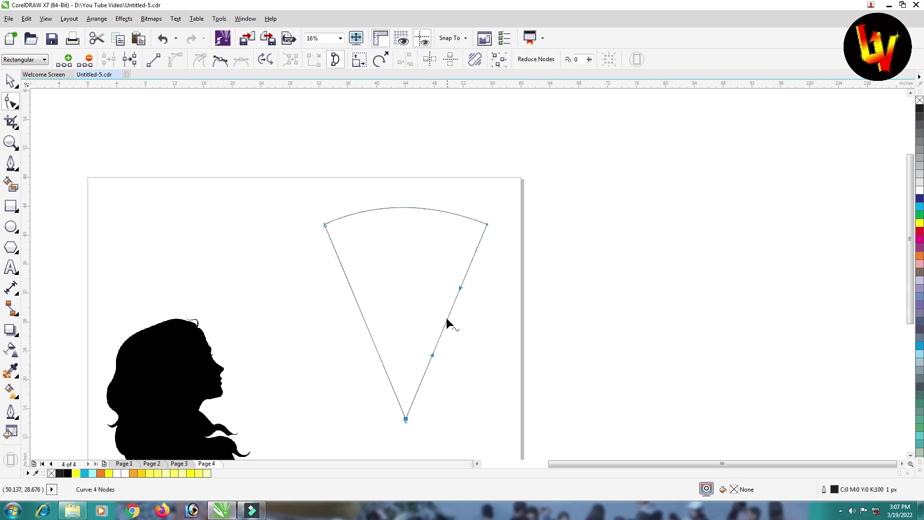
pyautogui.moveTo(447, 322); pyautogui.dragTo(481, 332)
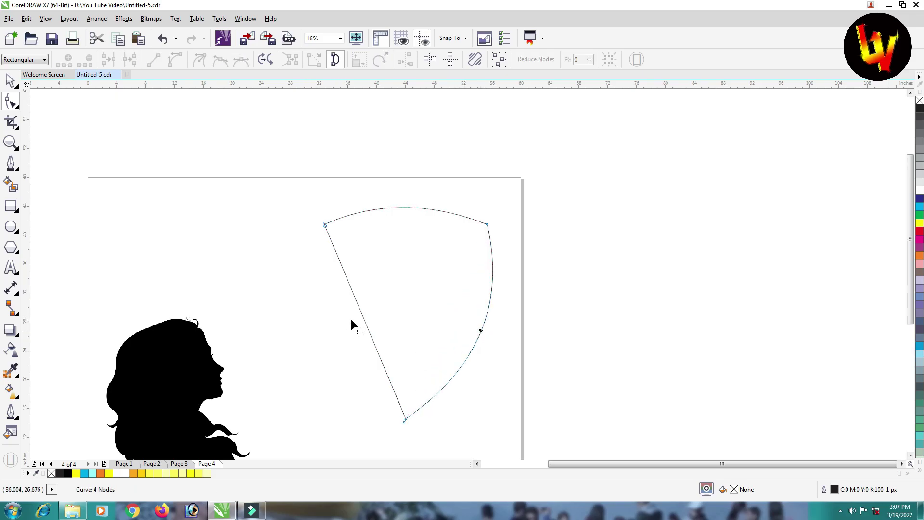
pyautogui.click(366, 324)
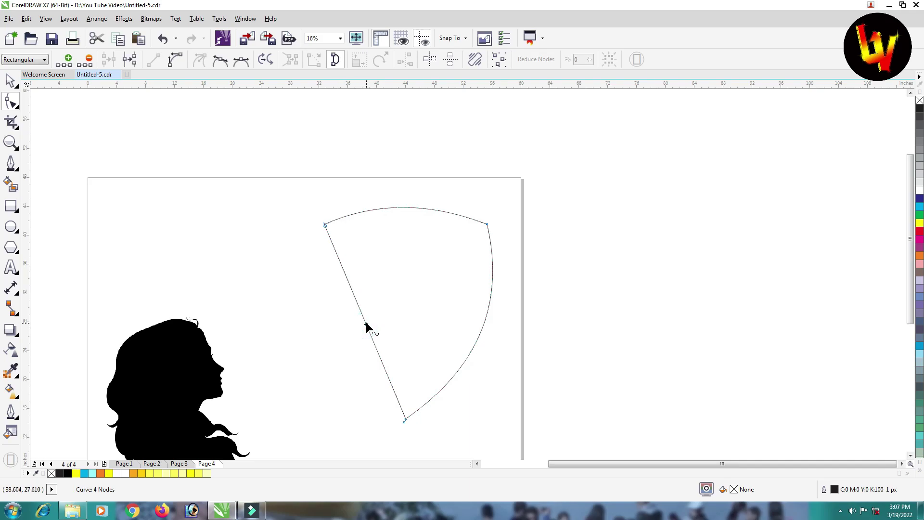
pyautogui.click(175, 65)
pyautogui.moveTo(363, 329); pyautogui.dragTo(327, 339)
pyautogui.moveTo(482, 336); pyautogui.dragTo(485, 338)
pyautogui.scroll(-1, 373, 301)
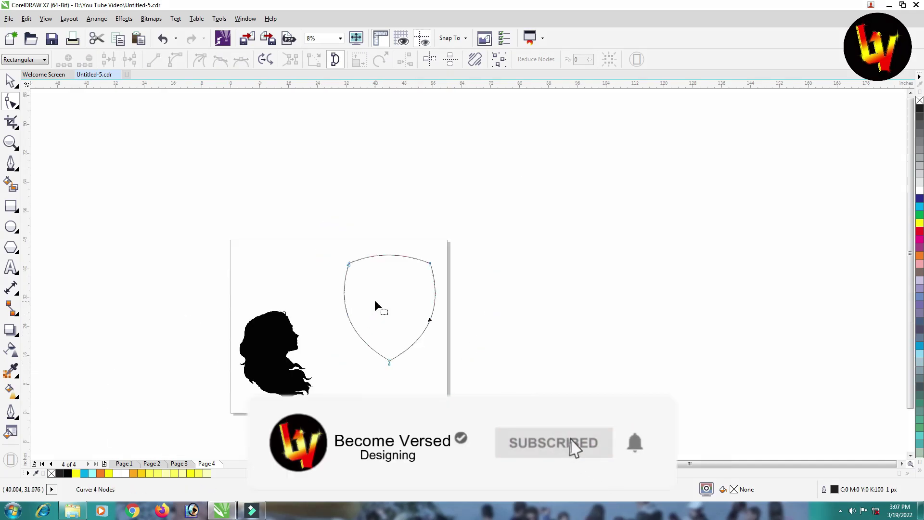
# Step: Move the woman's silhouette up the page so it sits level with the shield
pyautogui.click(10, 81)
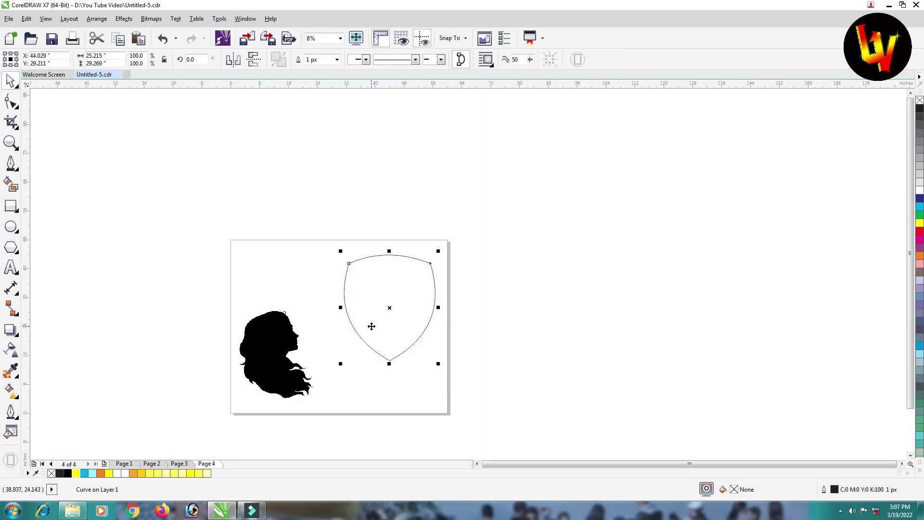
pyautogui.scroll(2, 372, 326)
pyautogui.moveTo(322, 313); pyautogui.dragTo(335, 211)
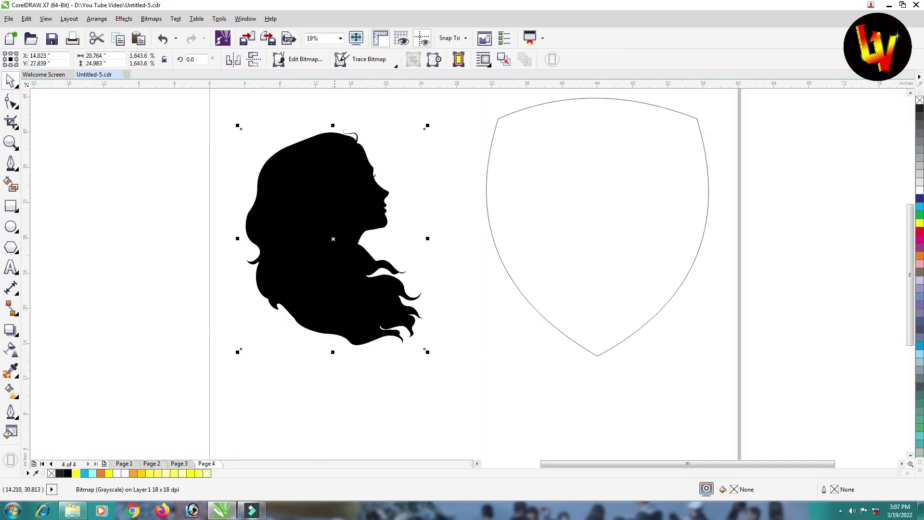
# Step: Raise the shield's top curve slightly and widen the shield about its centre to about 27.2 inches
pyautogui.scroll(-2, 598, 192)
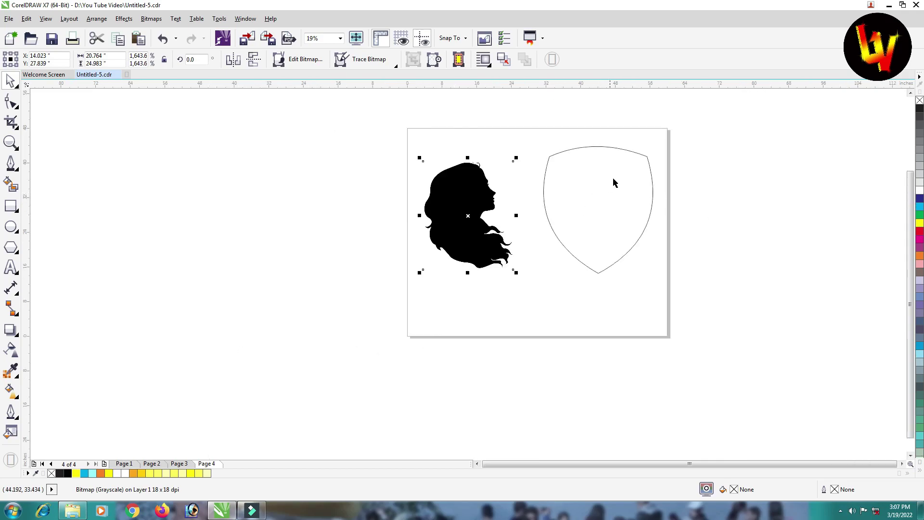
pyautogui.click(625, 165)
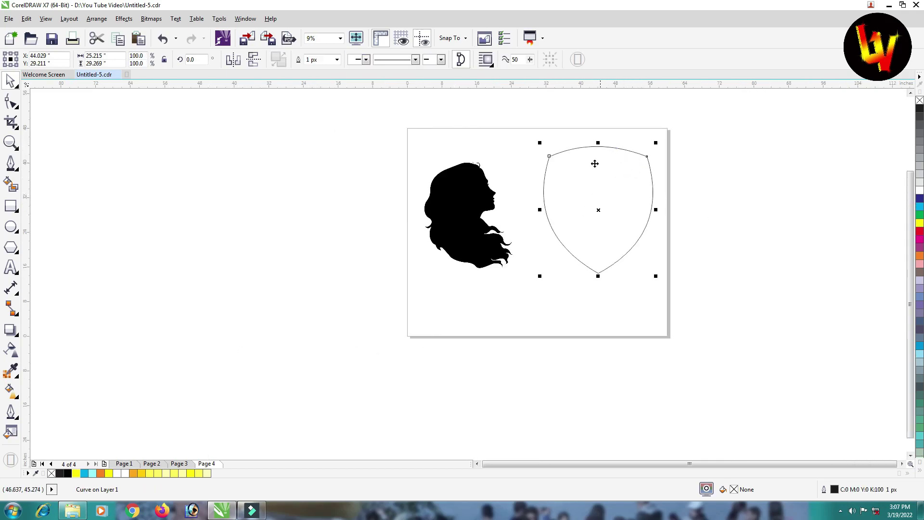
pyautogui.scroll(2, 605, 147)
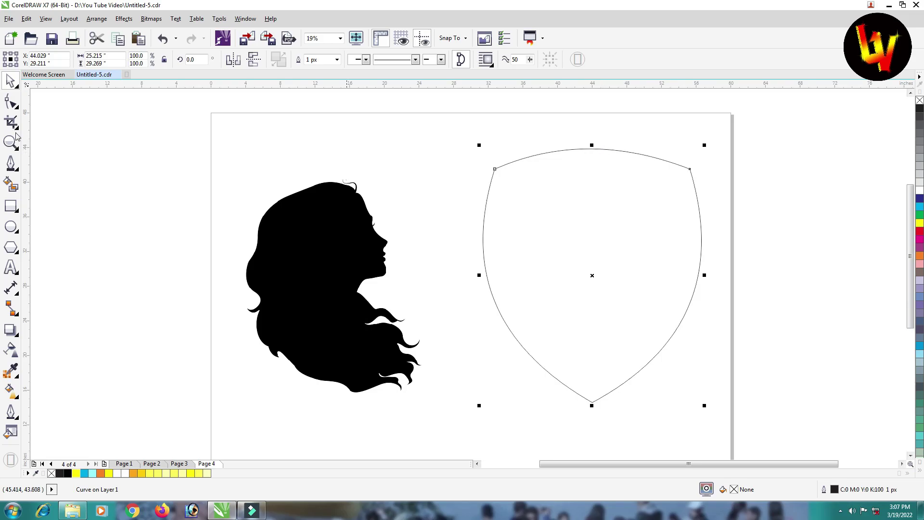
pyautogui.click(10, 104)
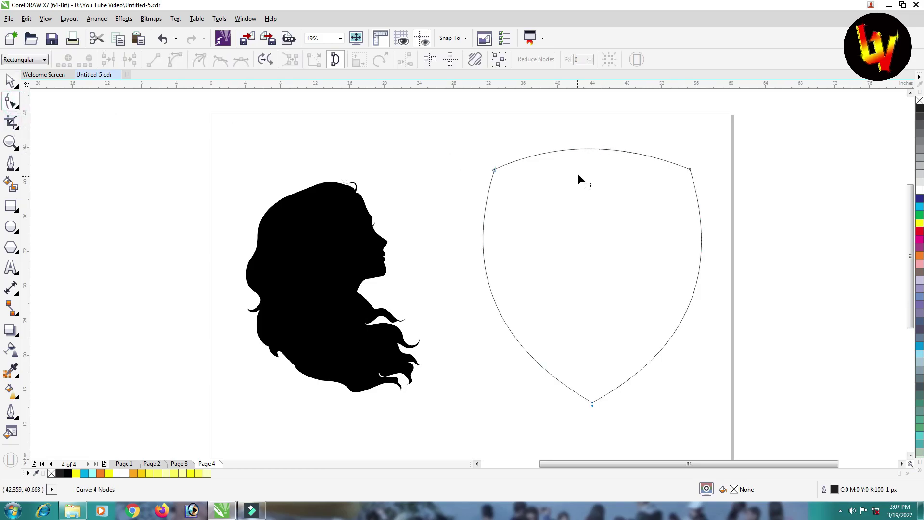
pyautogui.moveTo(590, 149); pyautogui.dragTo(591, 143)
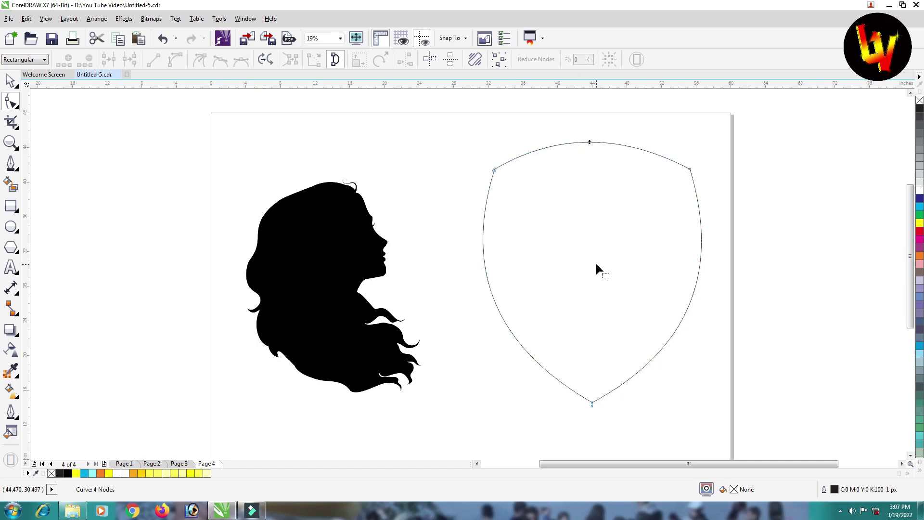
pyautogui.click(10, 80)
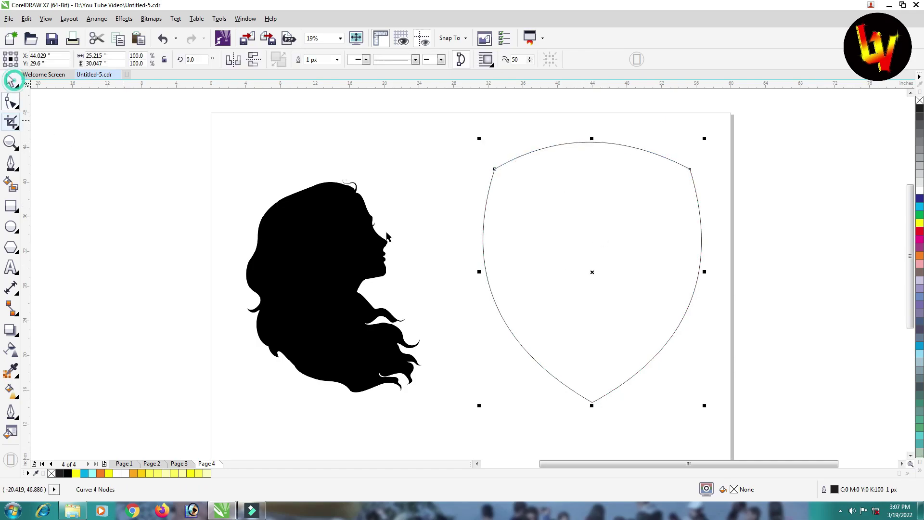
pyautogui.moveTo(704, 271); pyautogui.dragTo(713, 270)
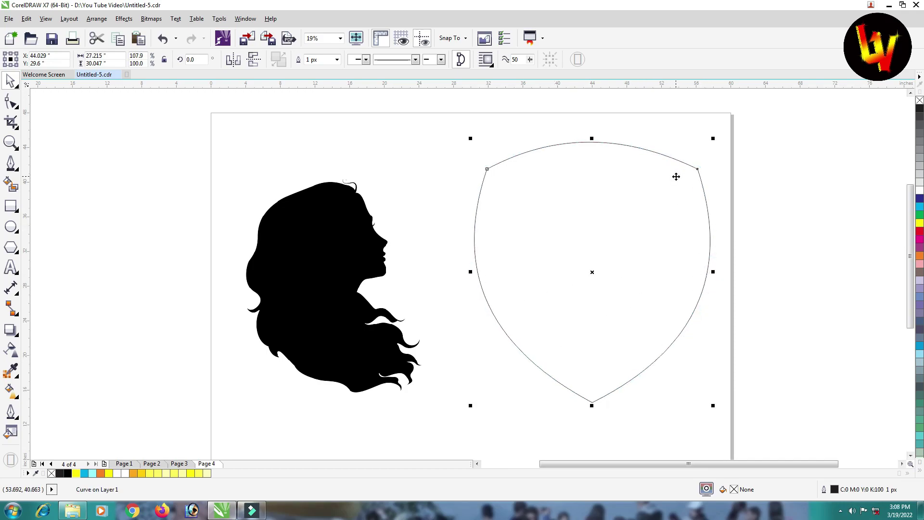
# Step: Create two successively smaller concentric copies inside the shield, about 24.3 by 26.9 inches and 21.8 by 24.1 inches
pyautogui.moveTo(714, 138); pyautogui.dragTo(702, 144)
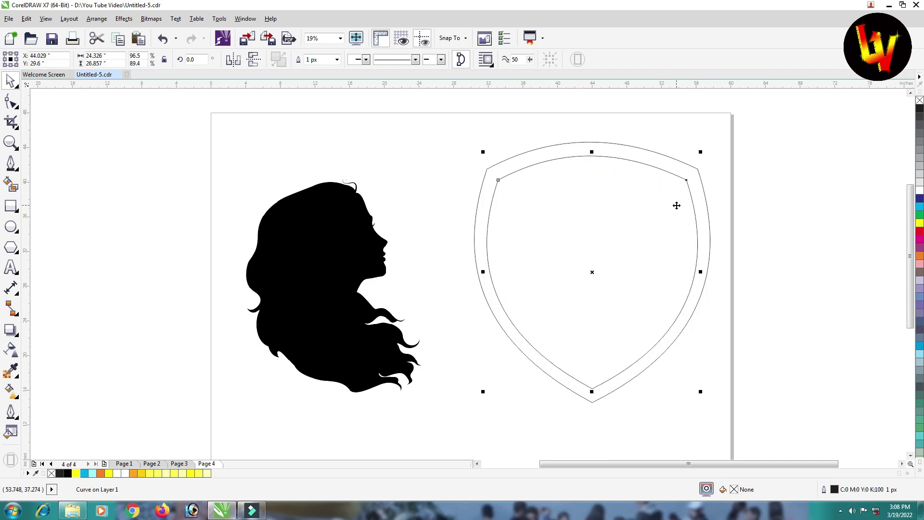
pyautogui.click(784, 187)
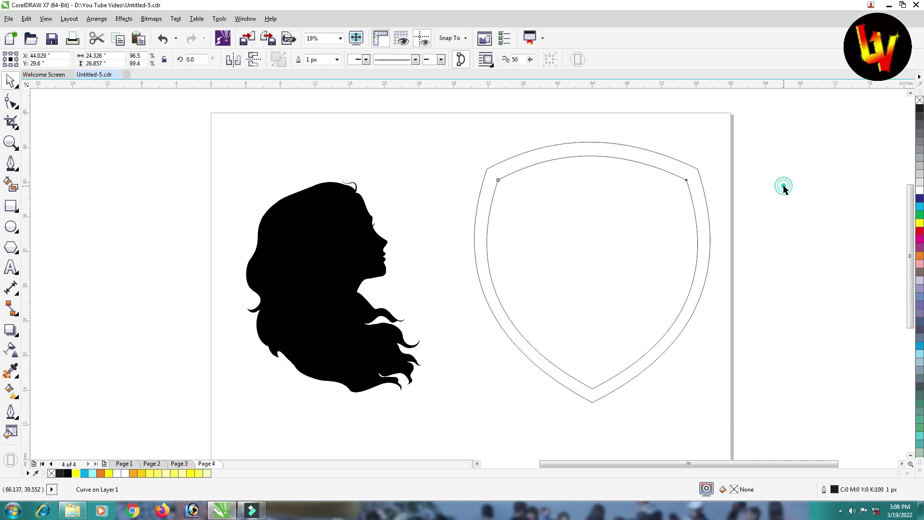
pyautogui.click(688, 210)
pyautogui.moveTo(700, 152); pyautogui.dragTo(690, 160)
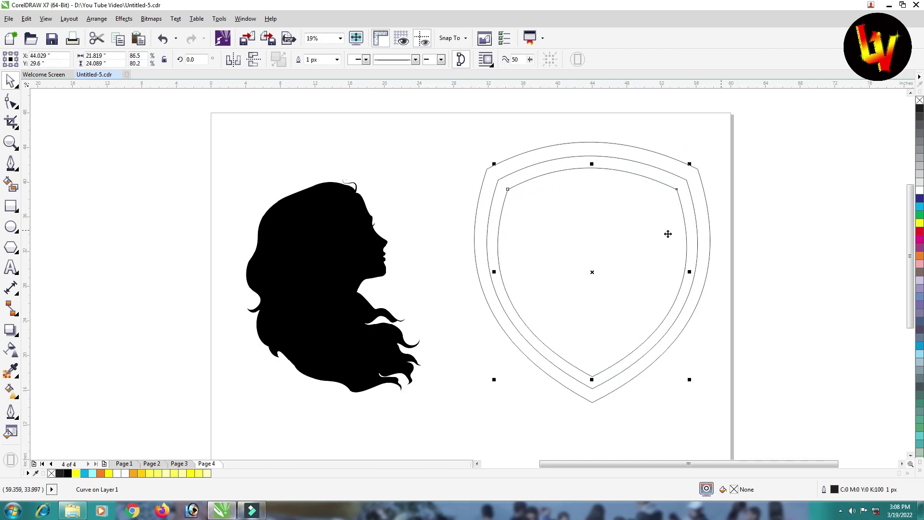
# Step: Trim the outer shield with the middle shield copy to cut out a border ring
pyautogui.click(784, 178)
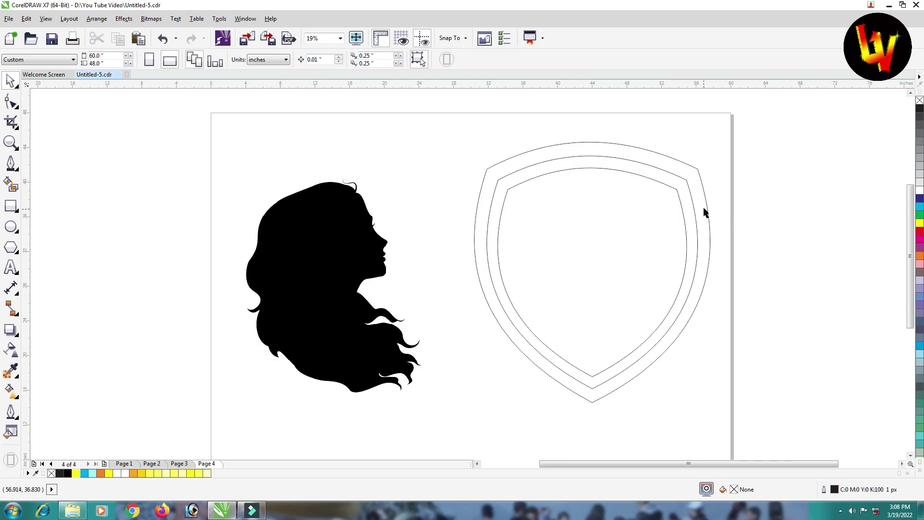
pyautogui.click(688, 182)
pyautogui.click(689, 186)
pyautogui.scroll(2, 695, 178)
pyautogui.click(703, 169)
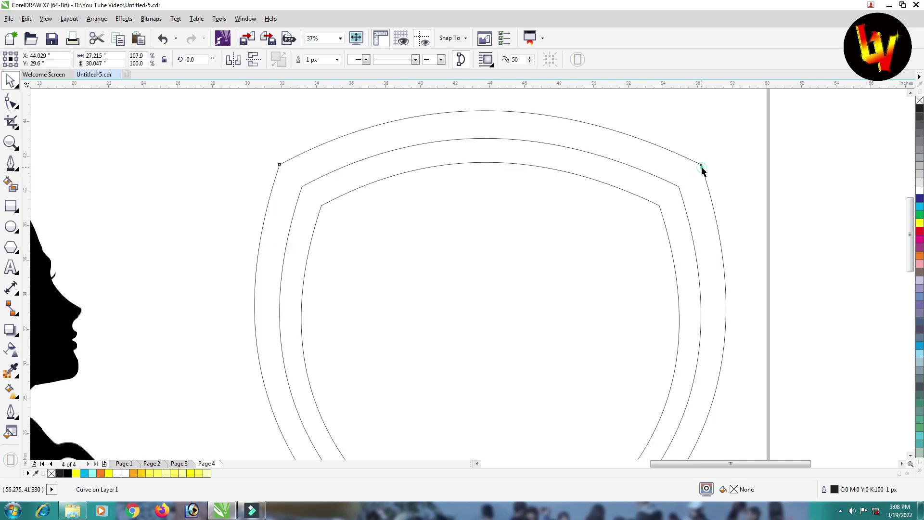
pyautogui.click(678, 188)
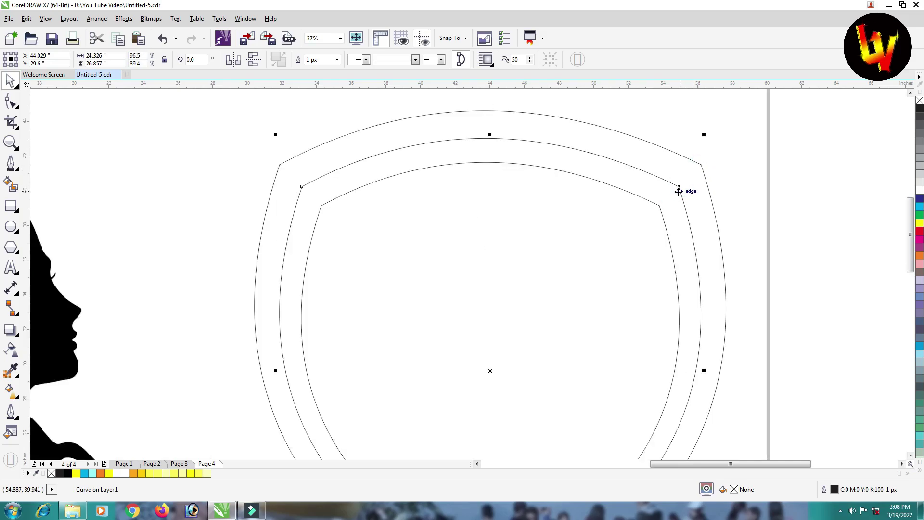
pyautogui.keyDown('shift'); pyautogui.click(702, 168); pyautogui.keyUp('shift')
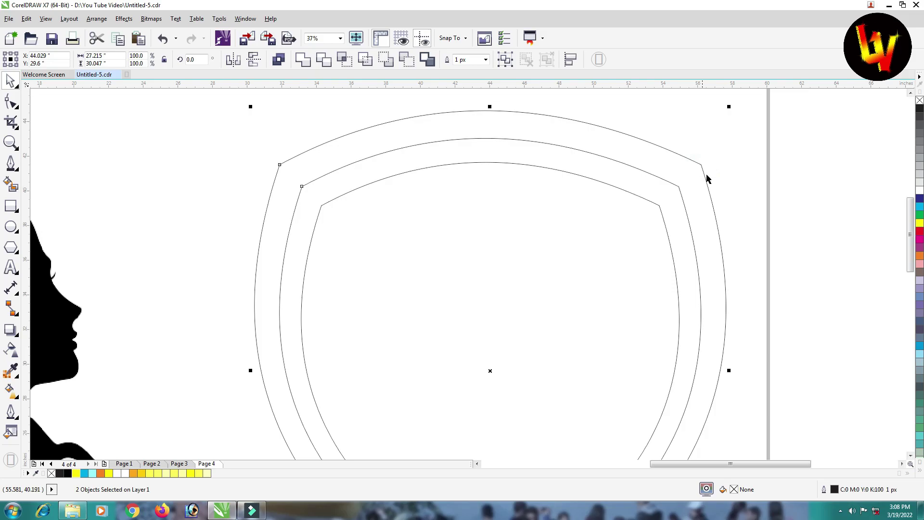
pyautogui.click(326, 64)
pyautogui.click(758, 193)
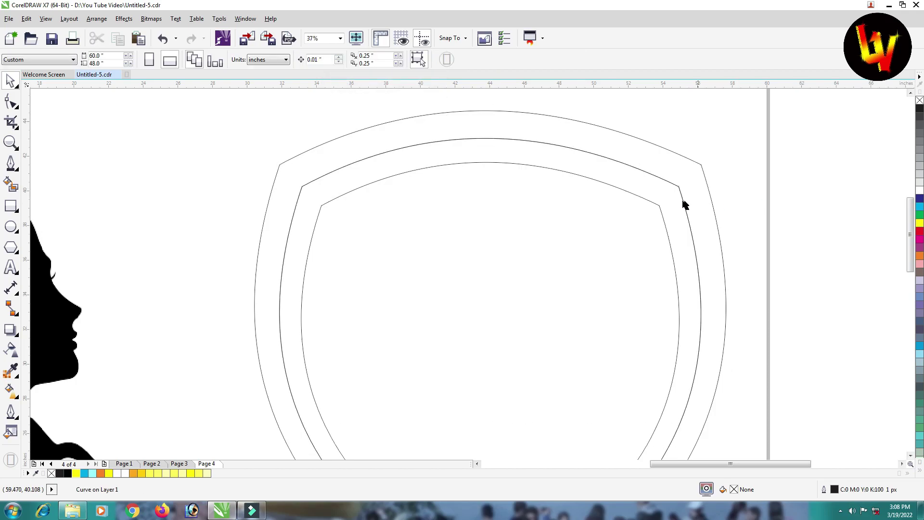
# Step: Delete the leftover middle shield curve, keeping the trimmed border ring
pyautogui.click(681, 199)
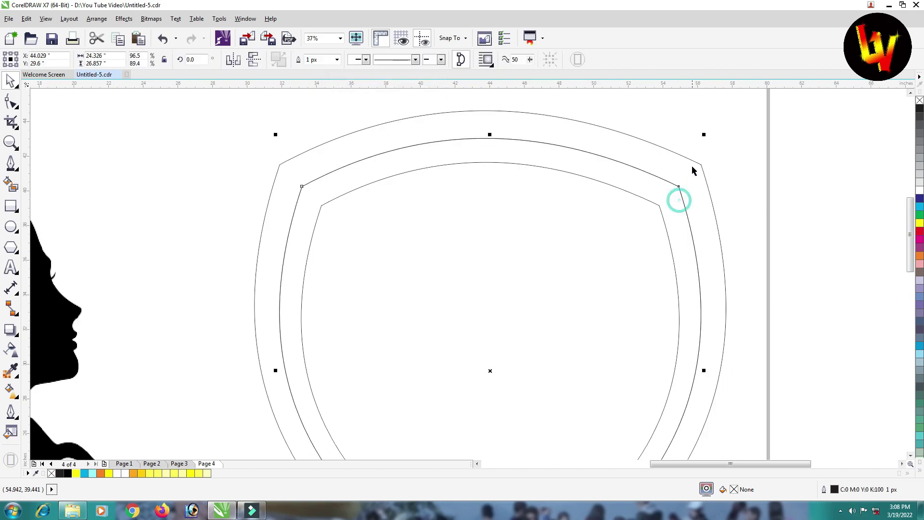
pyautogui.click(678, 196)
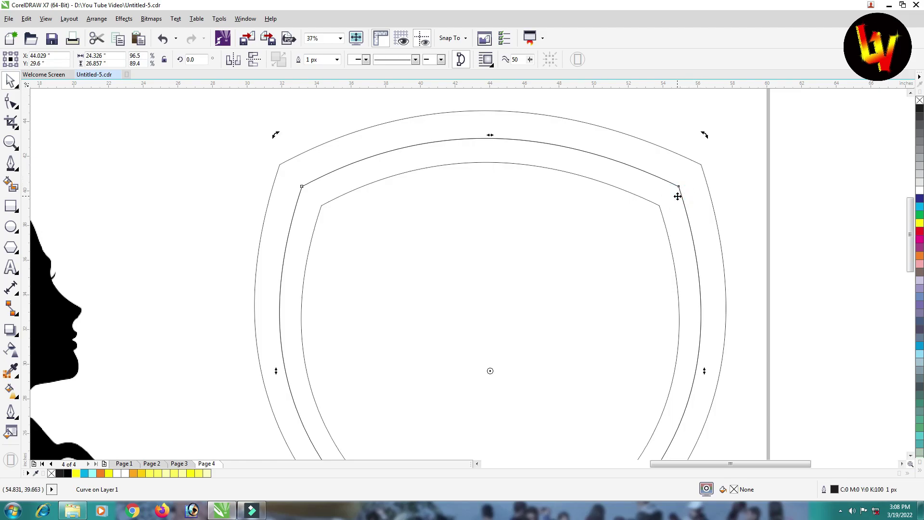
pyautogui.click(679, 200)
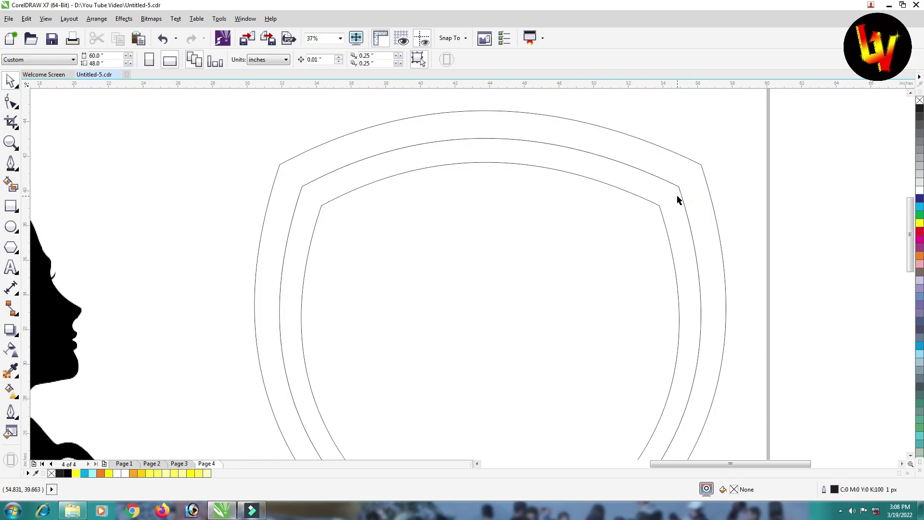
# Step: Fill the shield's border ring with yellow
pyautogui.click(691, 174)
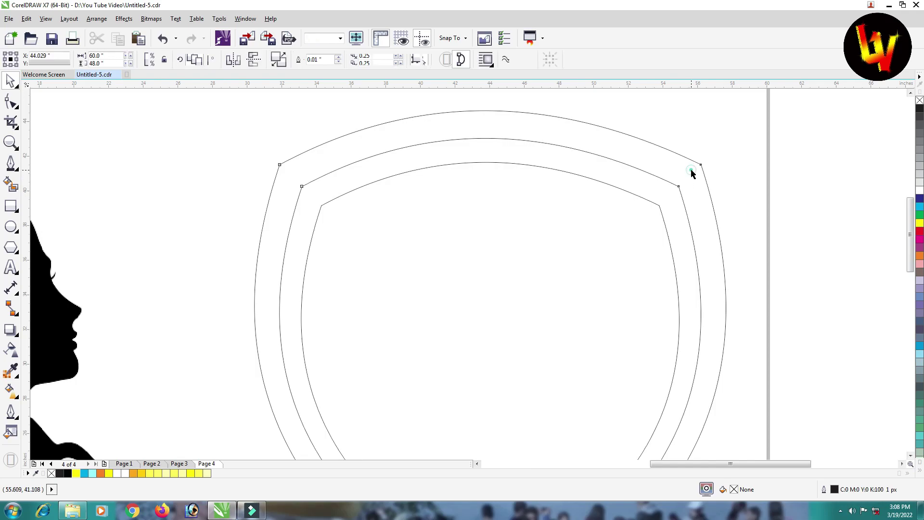
pyautogui.click(919, 223)
pyautogui.scroll(-2, 707, 232)
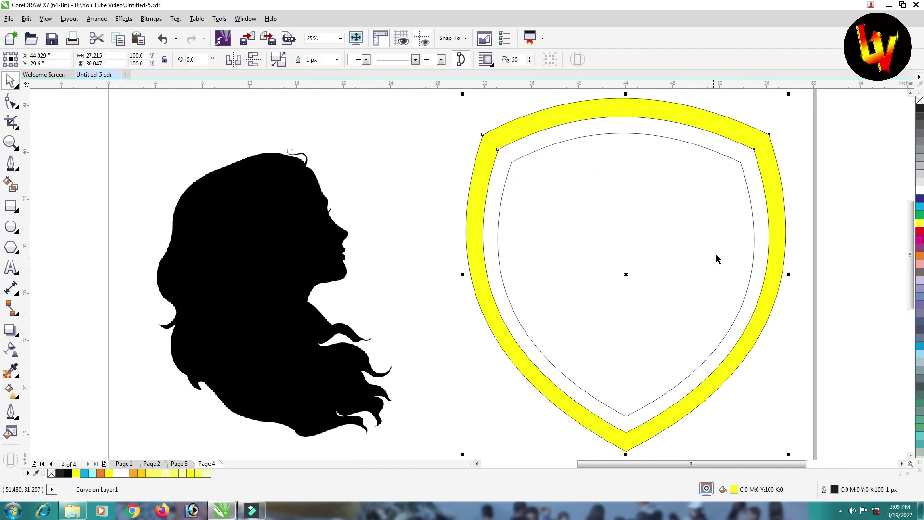
pyautogui.scroll(-1, 716, 259)
# Step: Enlarge the woman's silhouette bitmap to about 31.1 by 37.4 inches and move it slightly upward
pyautogui.click(664, 221)
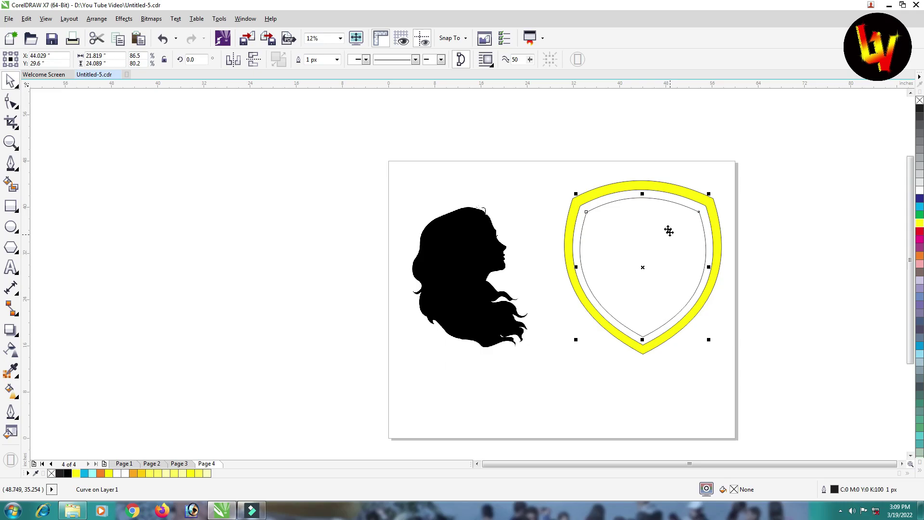
pyautogui.click(472, 255)
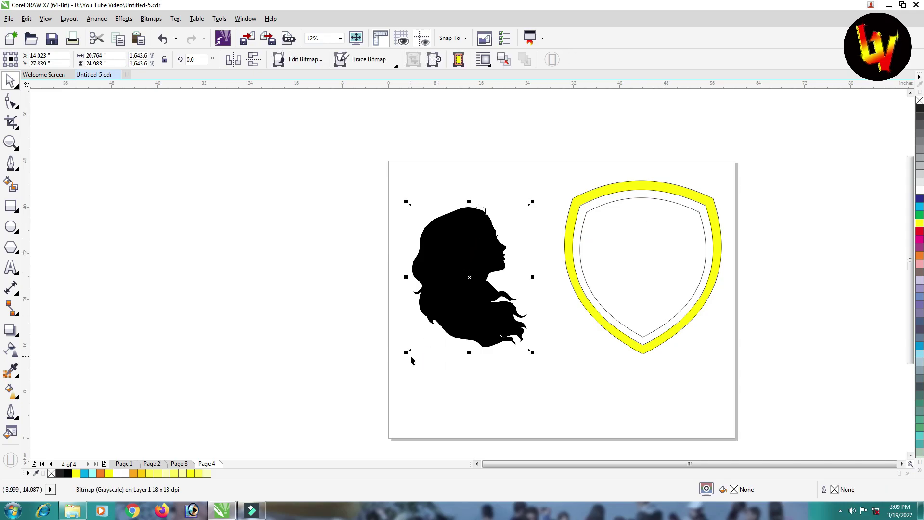
pyautogui.moveTo(405, 353); pyautogui.dragTo(350, 421)
pyautogui.moveTo(439, 273); pyautogui.dragTo(435, 232)
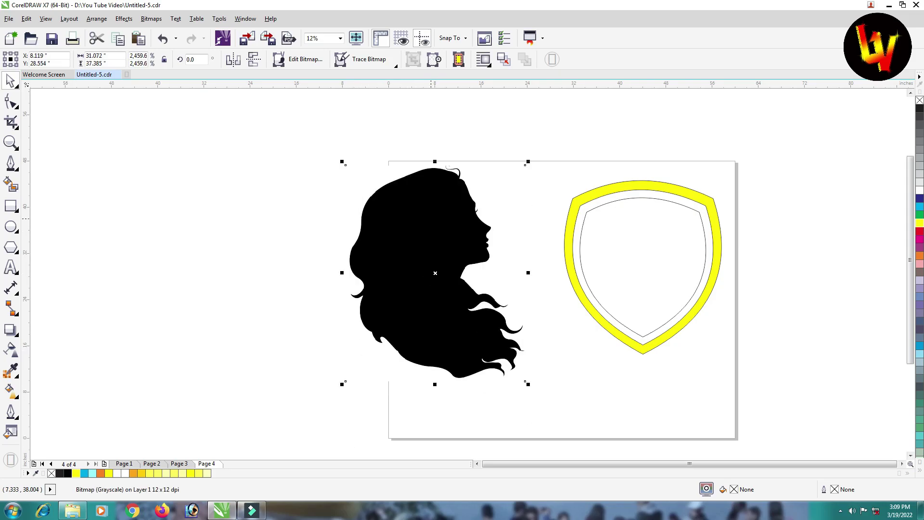
# Step: Outline-trace the silhouette bitmap as a low quality image with the background removed
pyautogui.rightClick(435, 232)
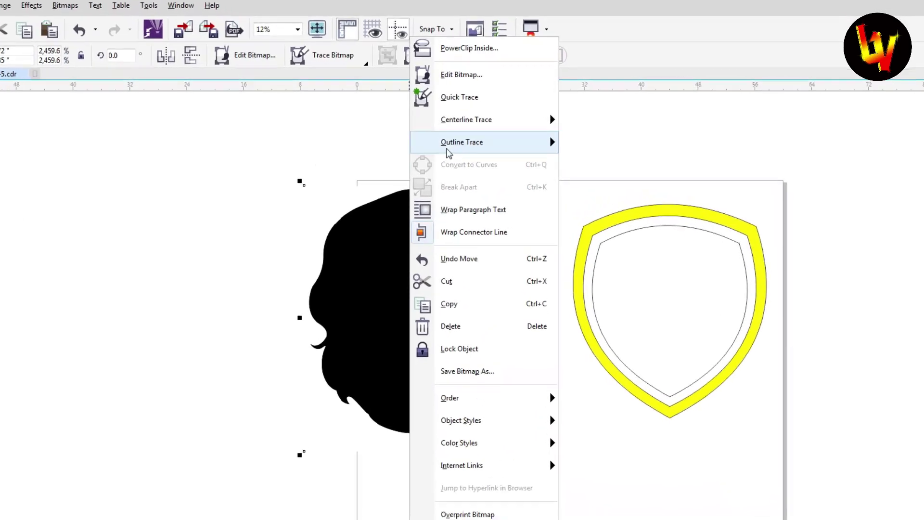
pyautogui.moveTo(462, 135)
pyautogui.click(267, 231)
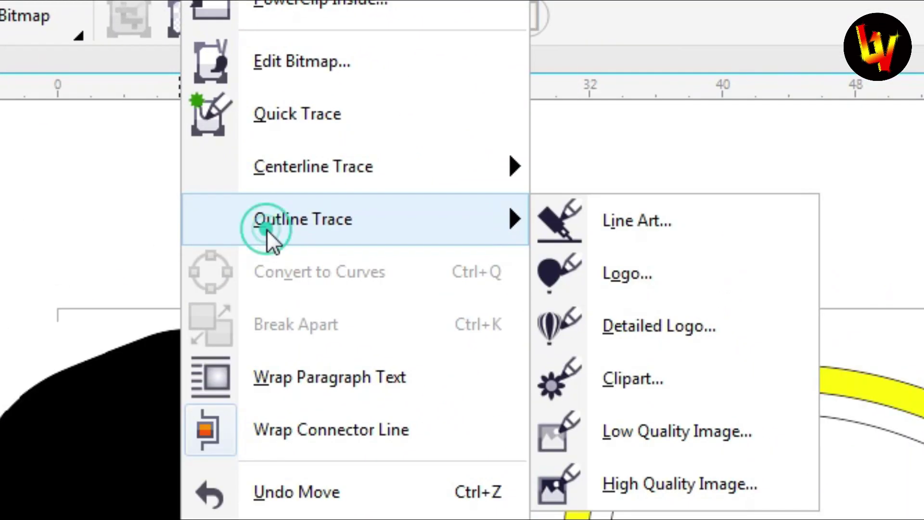
pyautogui.click(656, 439)
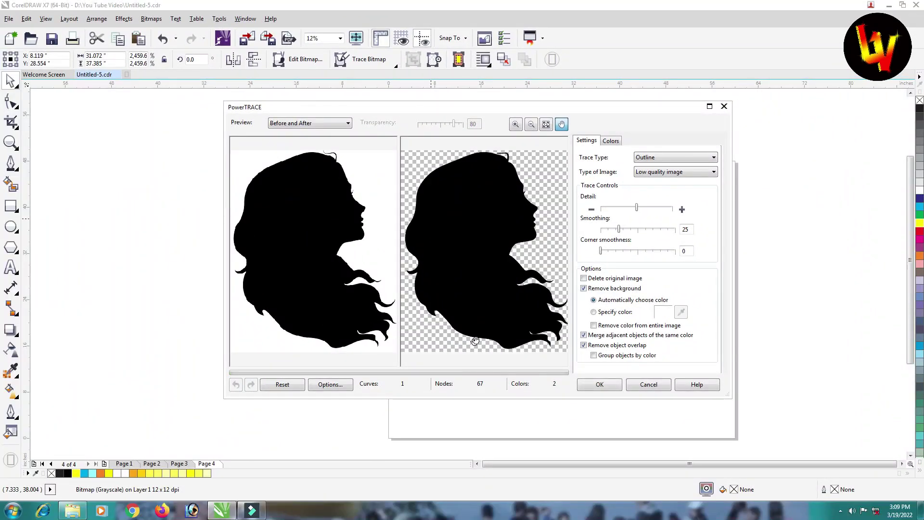
pyautogui.click(599, 384)
# Step: Move the traced silhouette off the page and delete the original bitmap
pyautogui.moveTo(450, 235); pyautogui.dragTo(211, 220)
pyautogui.click(438, 217)
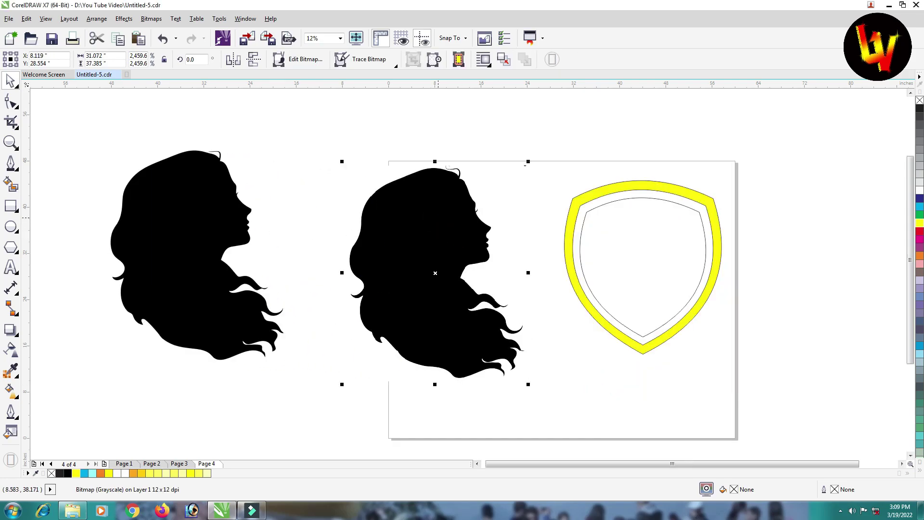
pyautogui.press('Delete')
# Step: Place the traced silhouette over the shield and enlarge it to about 42 by 51.2 inches
pyautogui.click(157, 219)
pyautogui.moveTo(157, 219); pyautogui.dragTo(595, 260)
pyautogui.moveTo(547, 403); pyautogui.dragTo(516, 437)
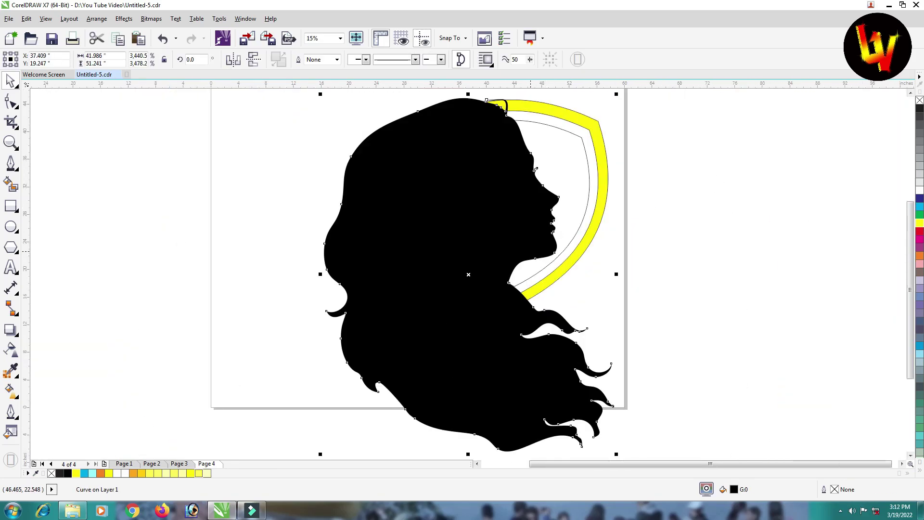
# Step: Delete the two nodes at the sharp neck corner of the silhouette to smooth the neck curve
pyautogui.scroll(2, 523, 294)
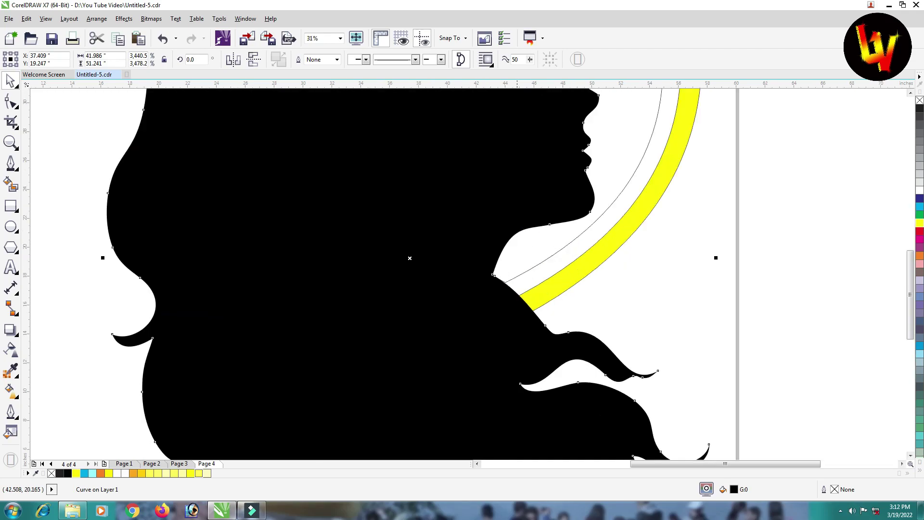
pyautogui.scroll(-2, 518, 212)
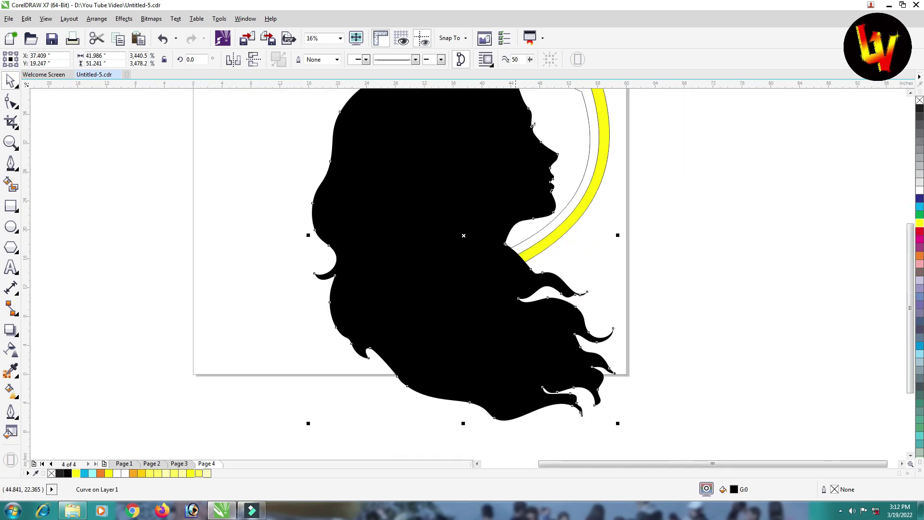
pyautogui.click(10, 103)
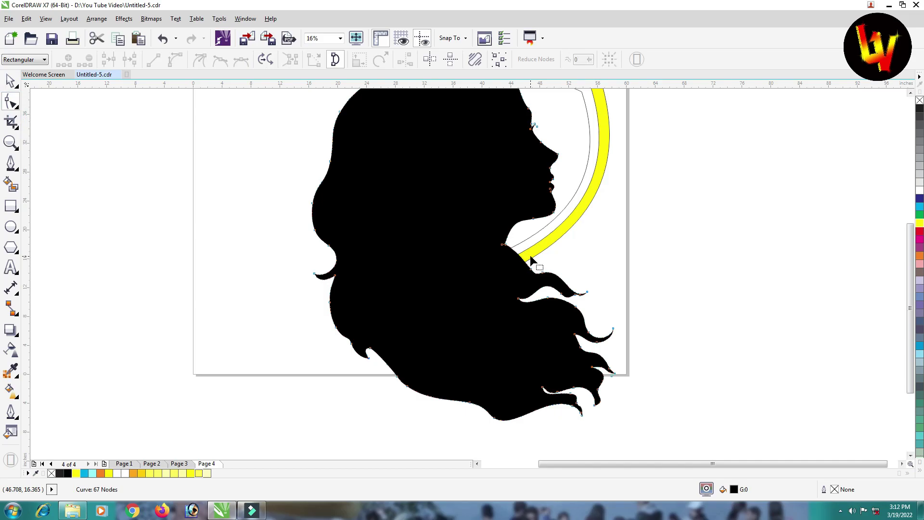
pyautogui.scroll(2, 529, 254)
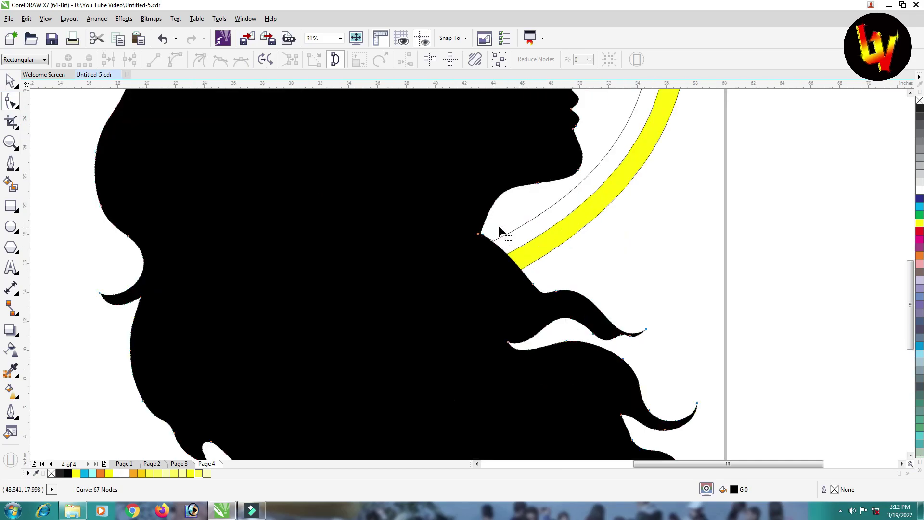
pyautogui.moveTo(509, 210); pyautogui.dragTo(465, 251)
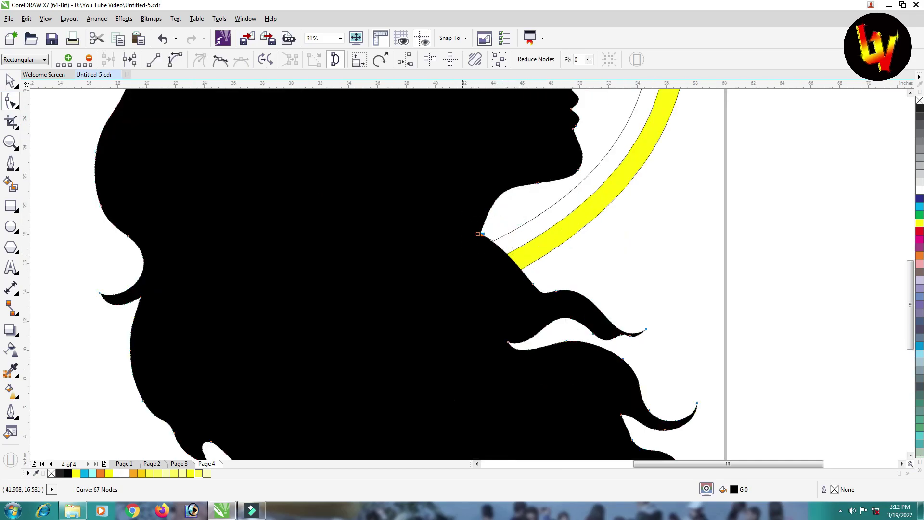
pyautogui.press('Delete')
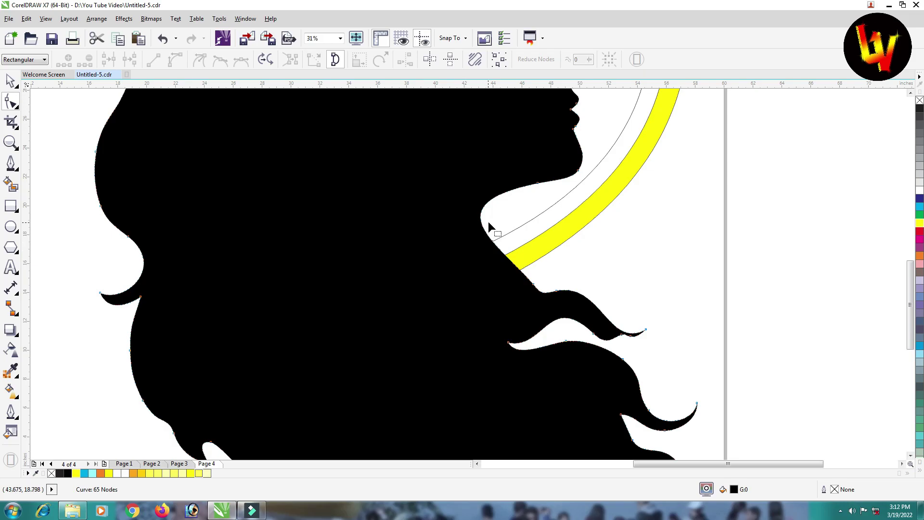
pyautogui.scroll(-2, 488, 221)
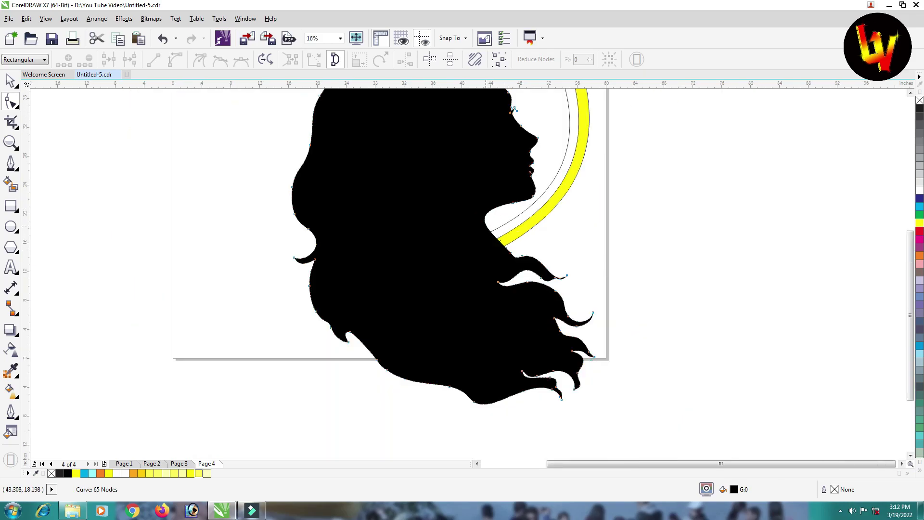
# Step: Pull the silhouette's shoulder node below the neck down toward the hair strands to extend the neckline
pyautogui.scroll(2, 486, 226)
pyautogui.moveTo(509, 248); pyautogui.dragTo(537, 299)
pyautogui.scroll(-2, 476, 207)
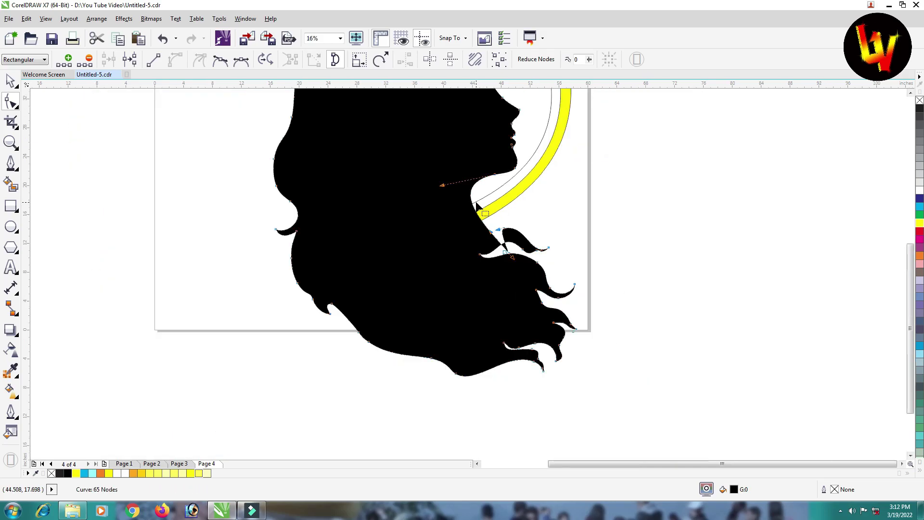
pyautogui.scroll(-2, 524, 174)
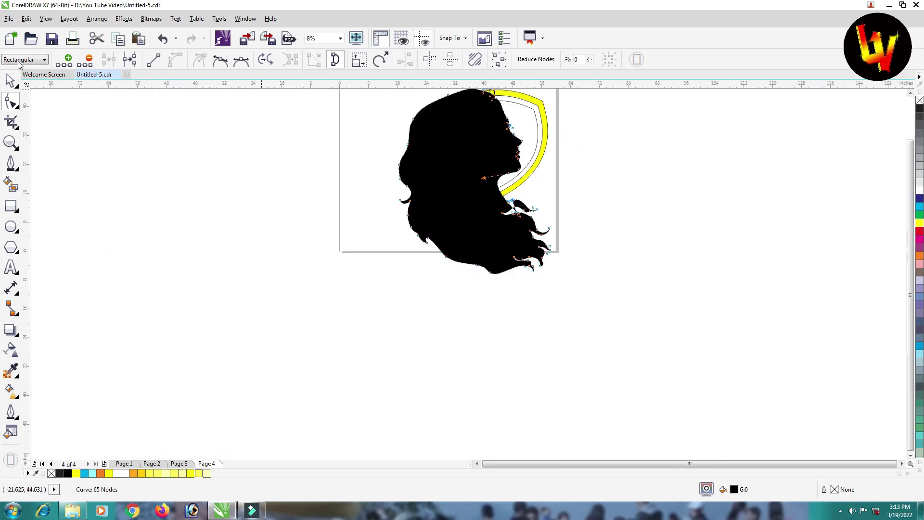
# Step: Nudge the silhouette slightly upward over the shield to X 36.676, Y 20.714 inches and deselect it
pyautogui.click(10, 81)
pyautogui.scroll(4, 496, 144)
pyautogui.scroll(-2, 481, 164)
pyautogui.moveTo(438, 193); pyautogui.dragTo(442, 159)
pyautogui.press('Escape')
pyautogui.scroll(-1, 481, 241)
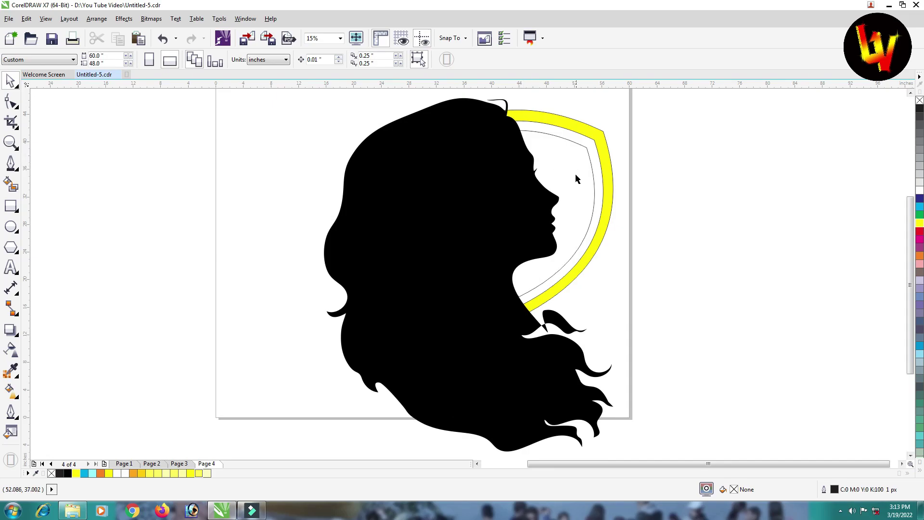
# Step: Trim the inner shield with the woman's silhouette and delete the silhouette, leaving the face-profile shape
pyautogui.click(516, 184)
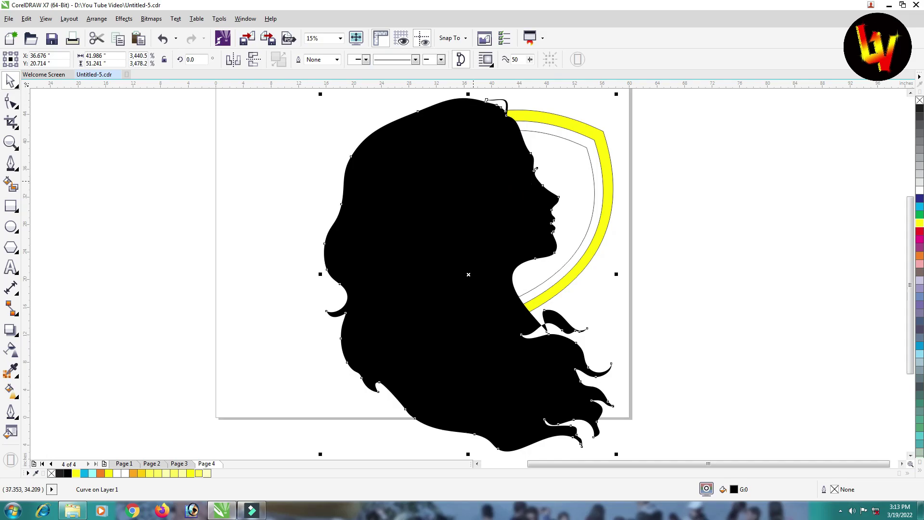
pyautogui.keyDown('shift'); pyautogui.click(588, 149); pyautogui.keyUp('shift')
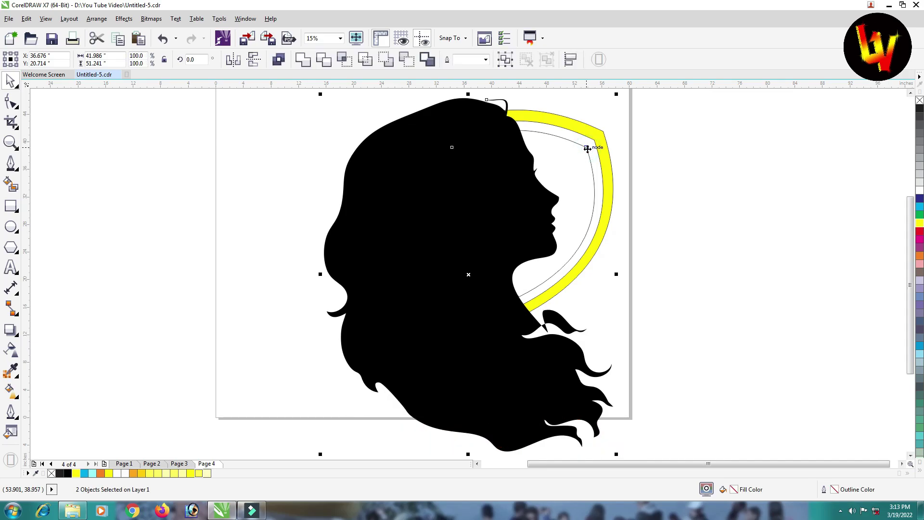
pyautogui.click(324, 60)
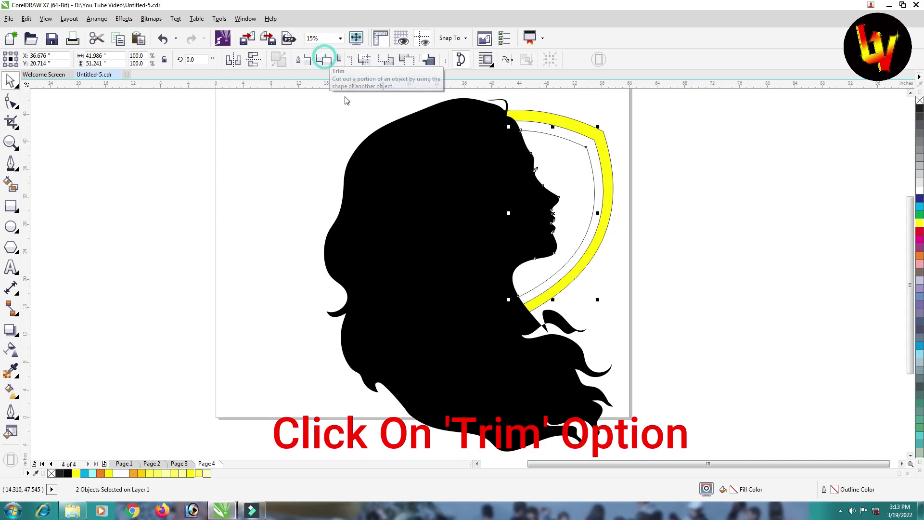
pyautogui.click(708, 203)
pyautogui.click(473, 178)
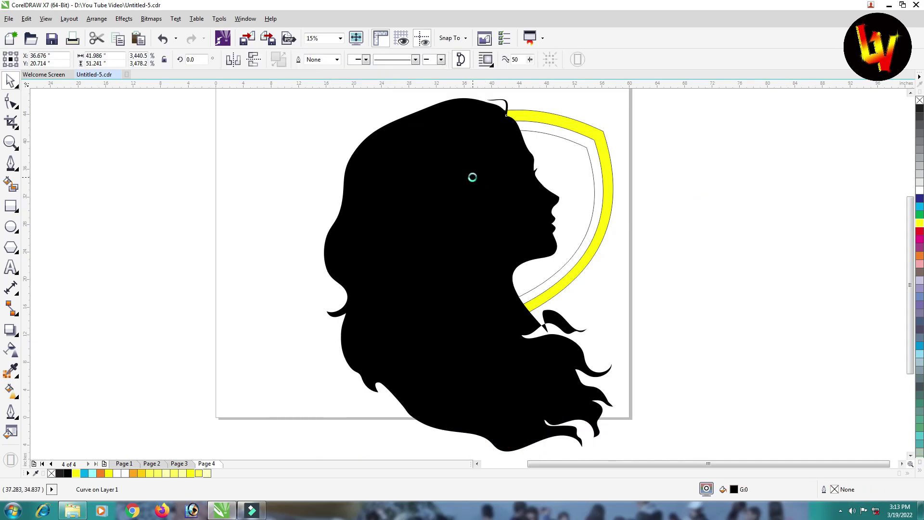
pyautogui.press('Delete')
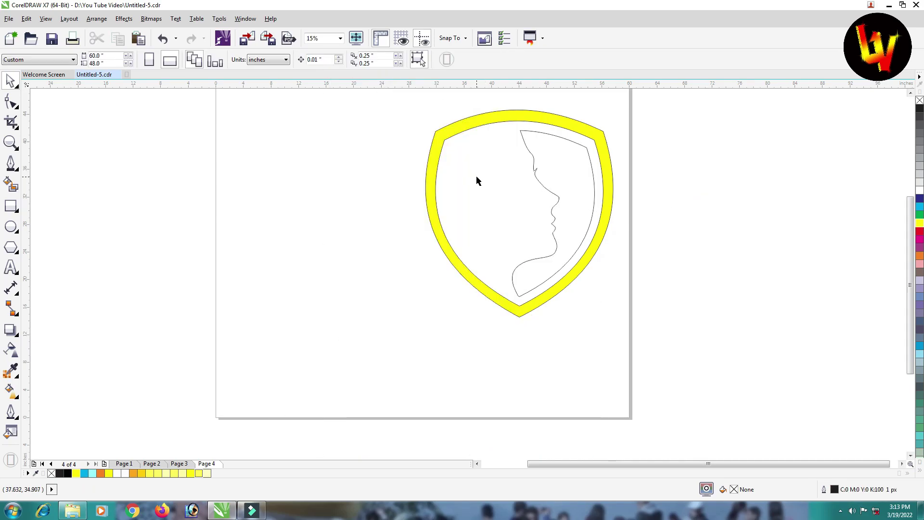
# Step: Fill the face-profile shape inside the shield with yellow
pyautogui.scroll(2, 477, 181)
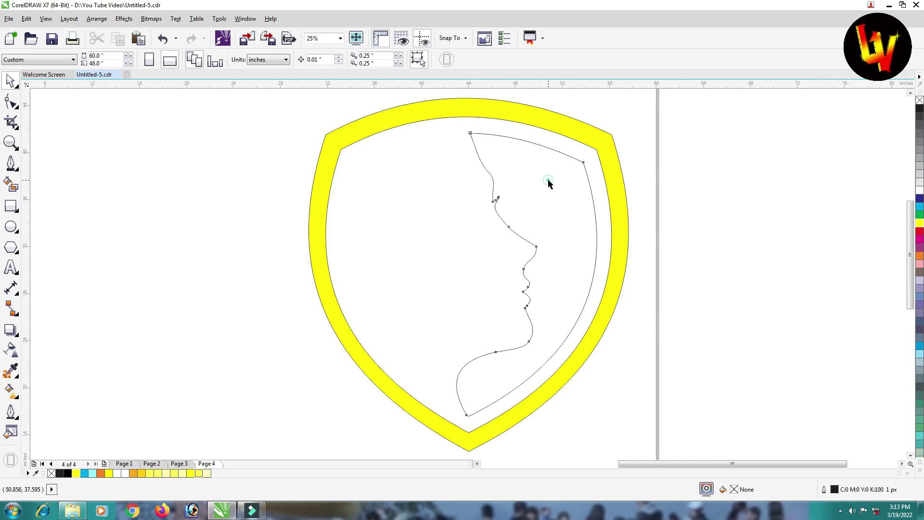
pyautogui.click(548, 182)
pyautogui.click(918, 222)
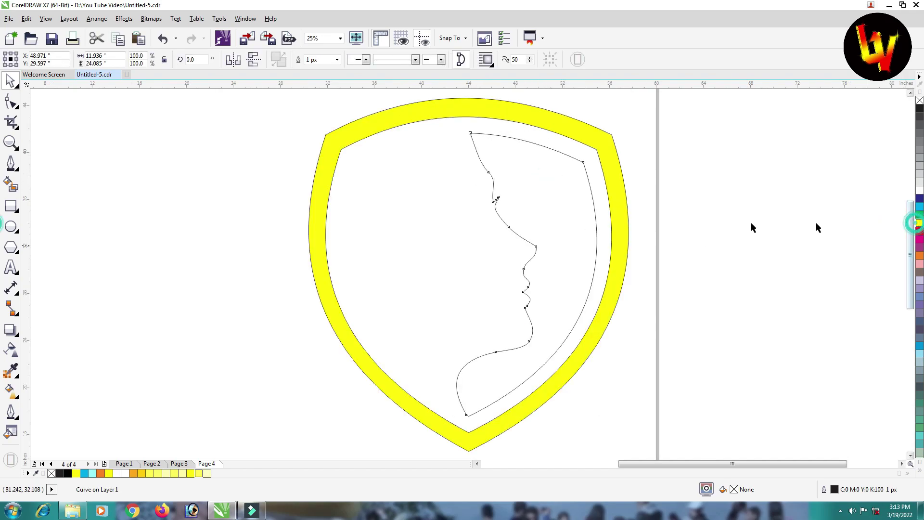
# Step: Copy the eight hair strand and leaf shapes from Page 3 and paste them onto Page 4
pyautogui.click(757, 202)
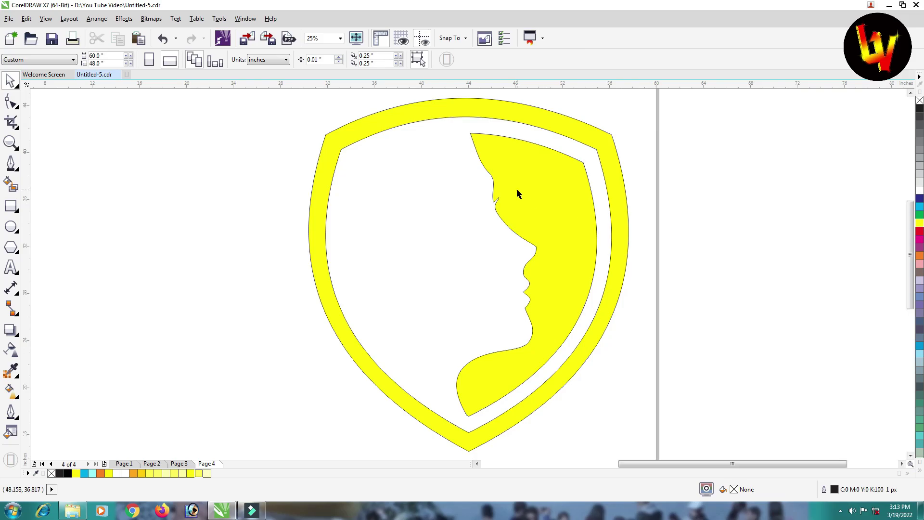
pyautogui.click(741, 265)
pyautogui.scroll(-2, 560, 210)
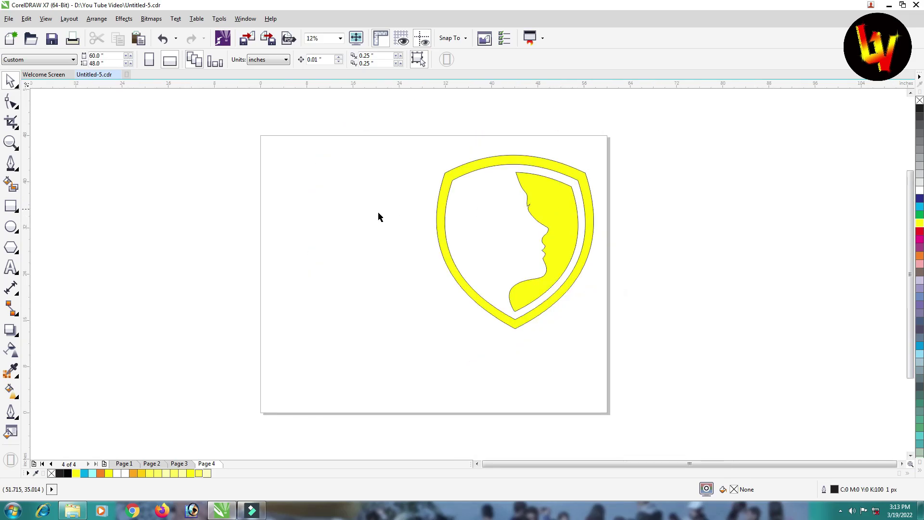
pyautogui.click(179, 464)
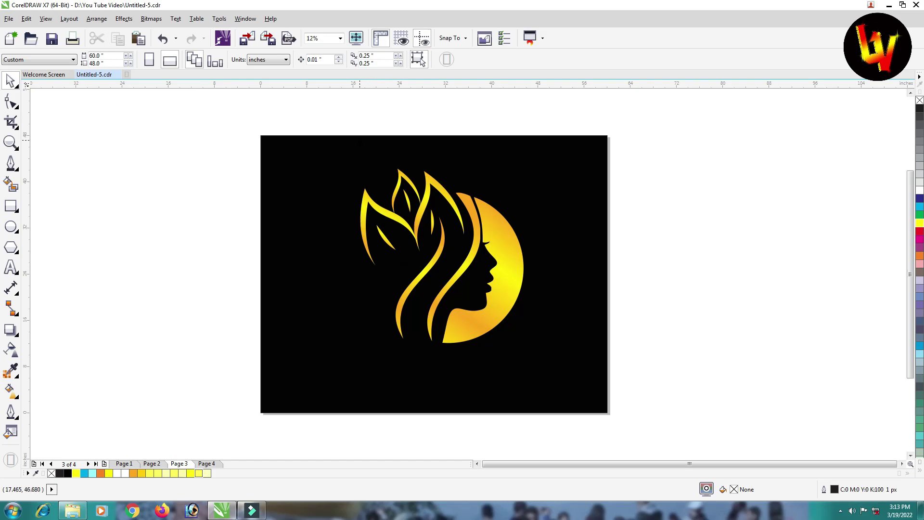
pyautogui.moveTo(308, 106); pyautogui.dragTo(485, 390)
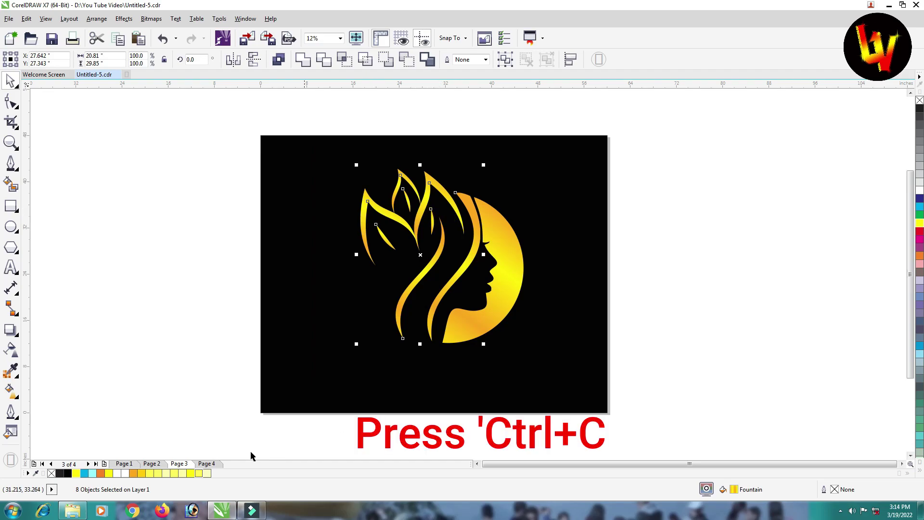
pyautogui.click(215, 464)
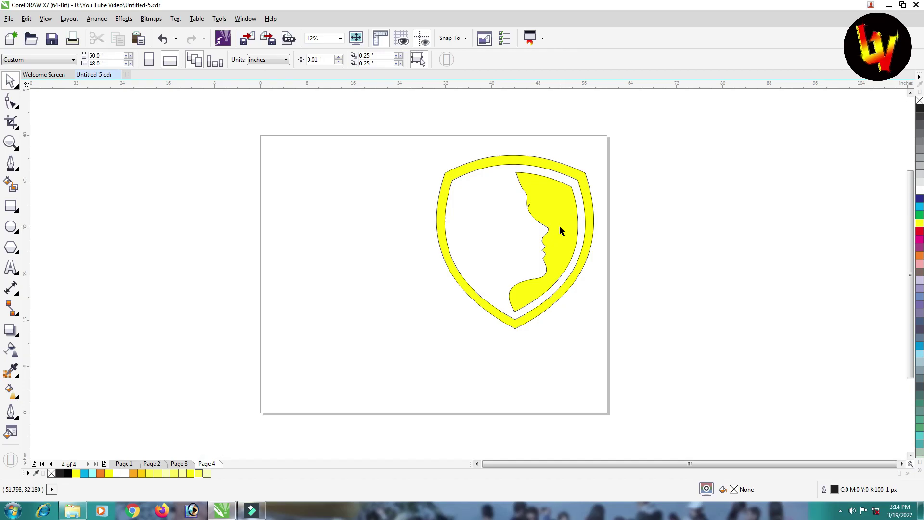
pyautogui.hotkey('ctrl', 'v')
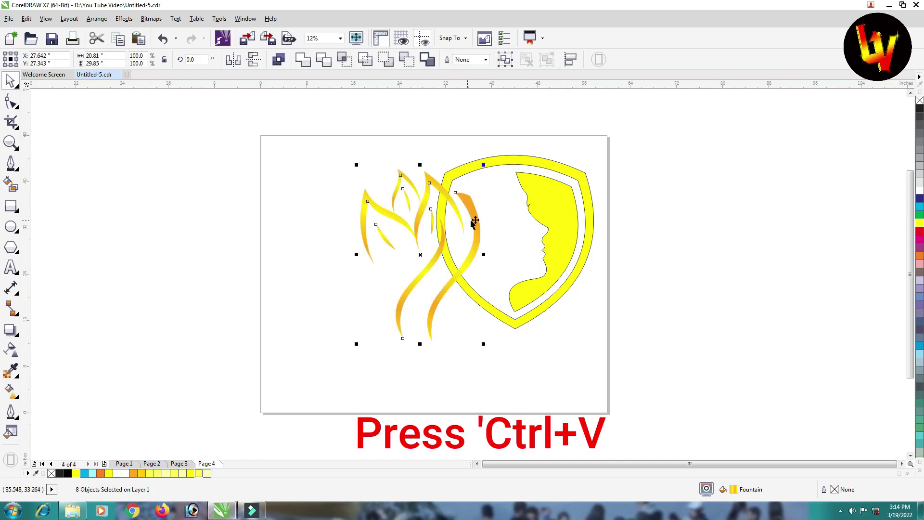
# Step: Move the pasted hair shapes over the shield so the front strand meets the face shape's upper corner
pyautogui.moveTo(477, 218); pyautogui.dragTo(507, 182)
pyautogui.click(690, 198)
pyautogui.scroll(1, 528, 197)
# Step: Rotate the front hair strand to 357.895° and place it against the forehead at X 40.873, Y 29.486 inches
pyautogui.click(499, 174)
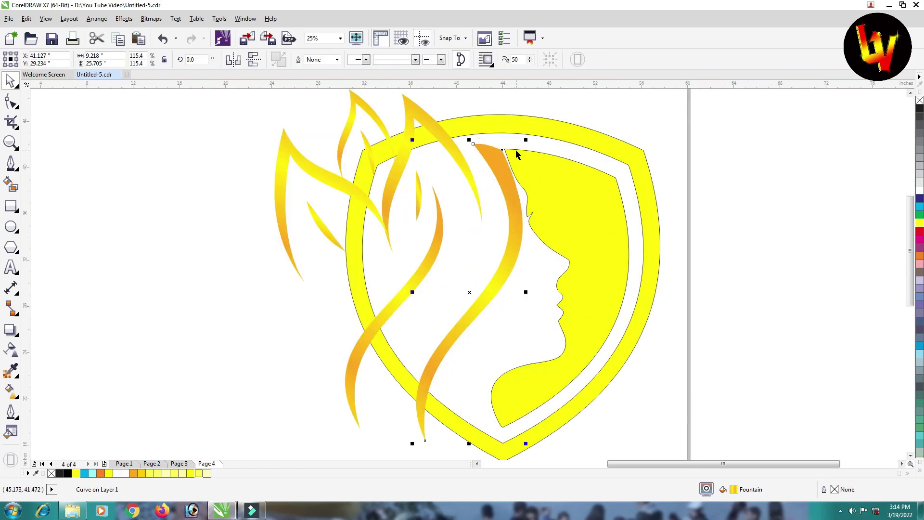
pyautogui.scroll(1, 512, 164)
pyautogui.click(488, 174)
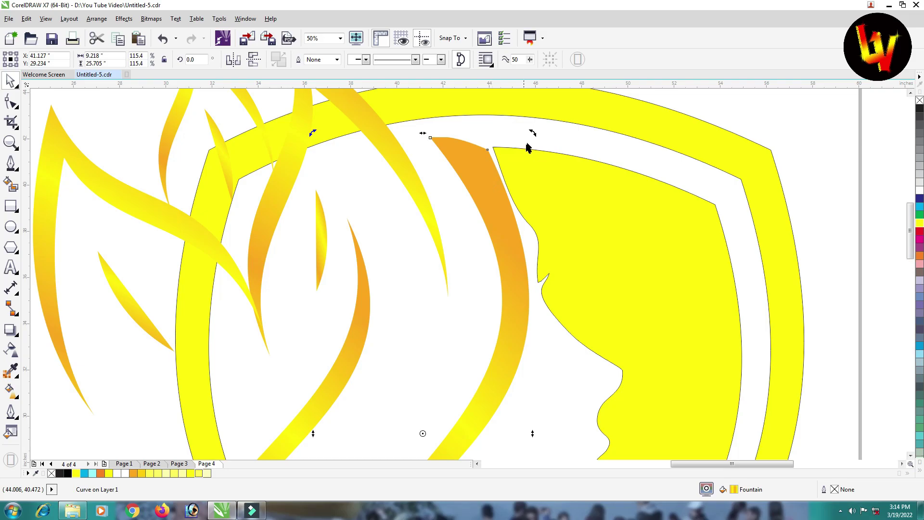
pyautogui.moveTo(534, 133); pyautogui.dragTo(454, 144)
pyautogui.moveTo(451, 273); pyautogui.dragTo(516, 276)
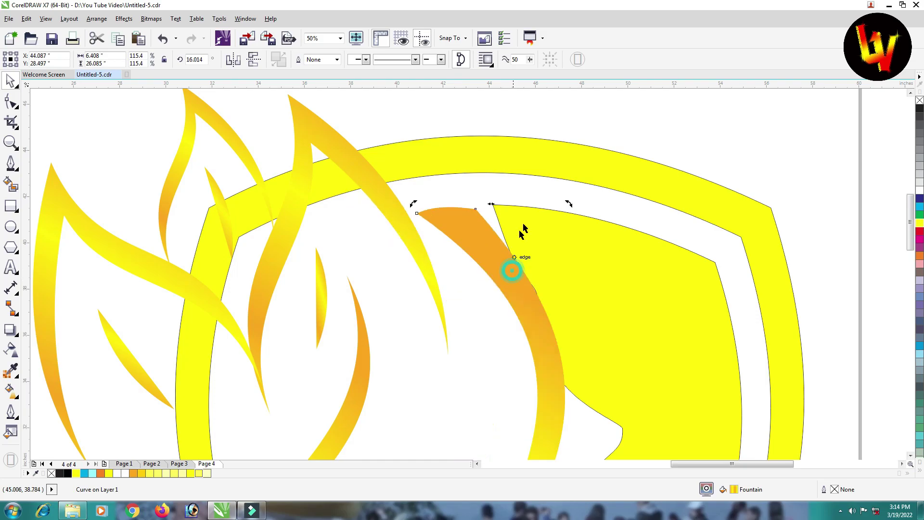
pyautogui.moveTo(566, 202); pyautogui.dragTo(588, 200)
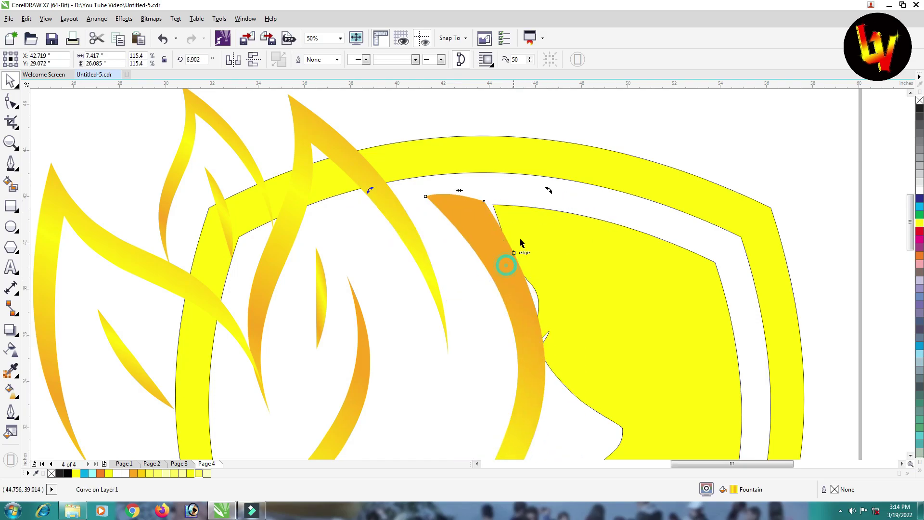
pyautogui.scroll(-3, 555, 200)
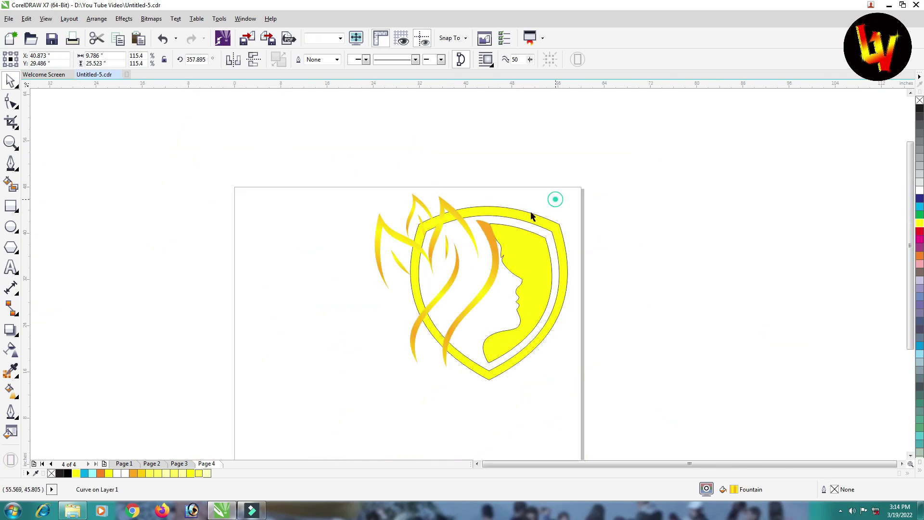
pyautogui.scroll(2, 478, 215)
pyautogui.press('Escape')
# Step: Move the front strand's outer top node outward to widen its upper end and line it up with the face shape
pyautogui.scroll(2, 480, 219)
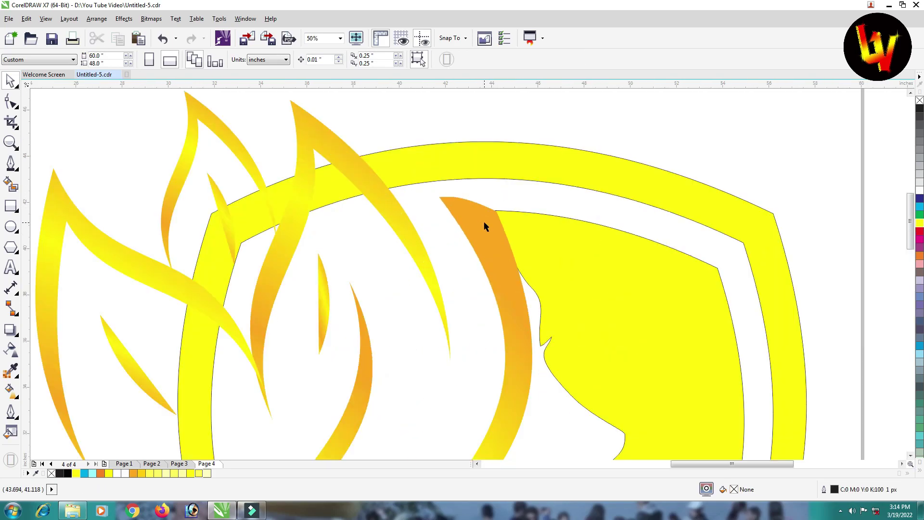
pyautogui.click(485, 225)
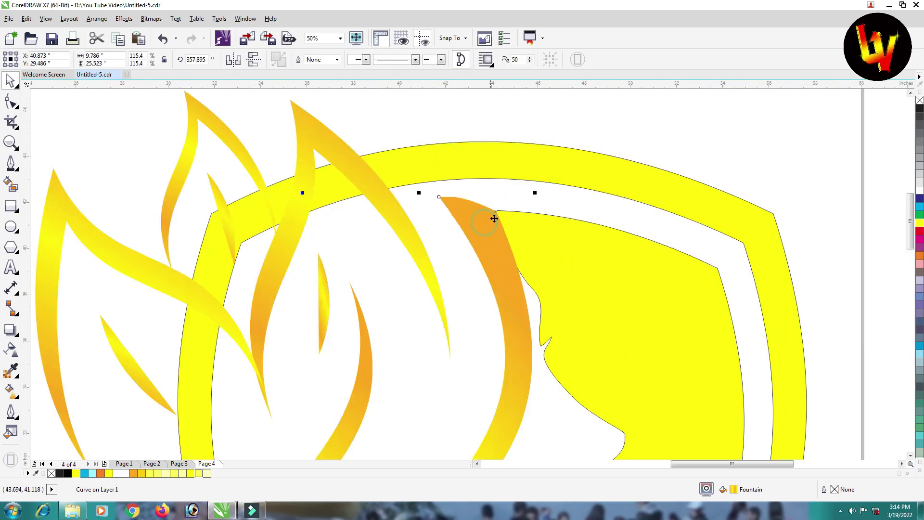
pyautogui.click(11, 102)
pyautogui.moveTo(441, 198)
pyautogui.mouseDown()
pyautogui.moveTo(440, 210)
pyautogui.moveTo(504, 202)
pyautogui.moveTo(423, 198)
pyautogui.moveTo(411, 208)
pyautogui.moveTo(425, 200)
pyautogui.mouseUp()
pyautogui.scroll(2, 472, 203)
pyautogui.scroll(-2, 425, 200)
pyautogui.scroll(-2, 501, 280)
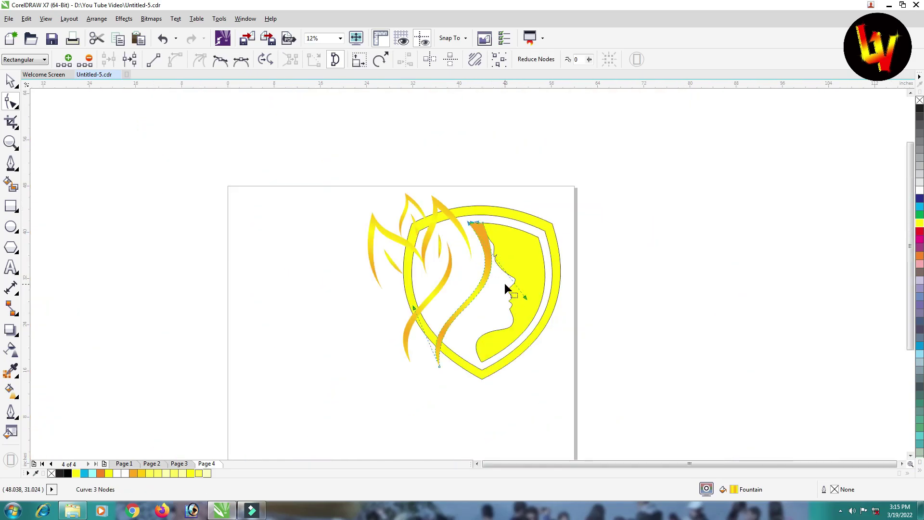
# Step: Adjust the front strand's curve handles beside the face and near its lower tip to refine its flow
pyautogui.scroll(4, 547, 303)
pyautogui.moveTo(552, 309); pyautogui.dragTo(547, 310)
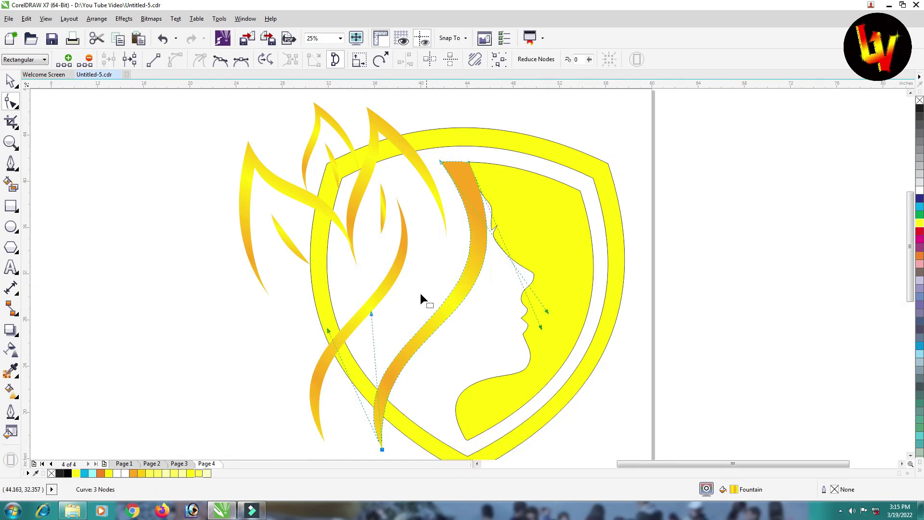
pyautogui.moveTo(328, 335)
pyautogui.mouseDown()
pyautogui.moveTo(319, 327)
pyautogui.moveTo(380, 421)
pyautogui.moveTo(327, 328)
pyautogui.mouseUp()
pyautogui.press('space')
pyautogui.click(830, 218)
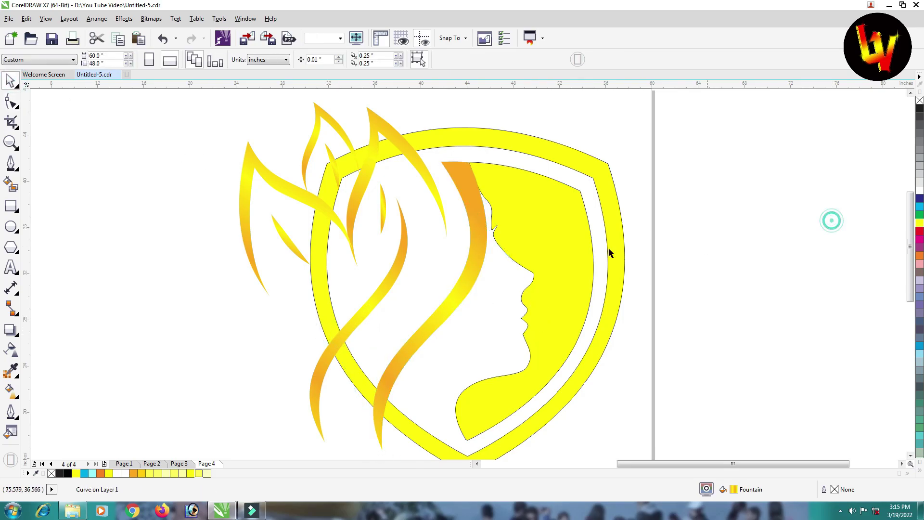
# Step: Move the second hair strand closer to the front one, scale it to 109.2%, and place it at X 37.333, Y 29.18 inches
pyautogui.click(467, 177)
pyautogui.moveTo(403, 245); pyautogui.dragTo(427, 244)
pyautogui.scroll(-4, 427, 243)
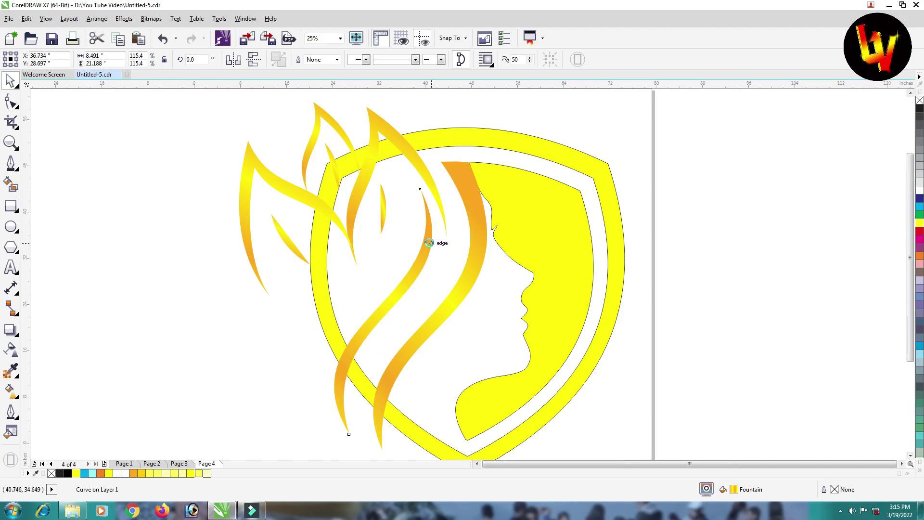
pyautogui.scroll(2, 434, 284)
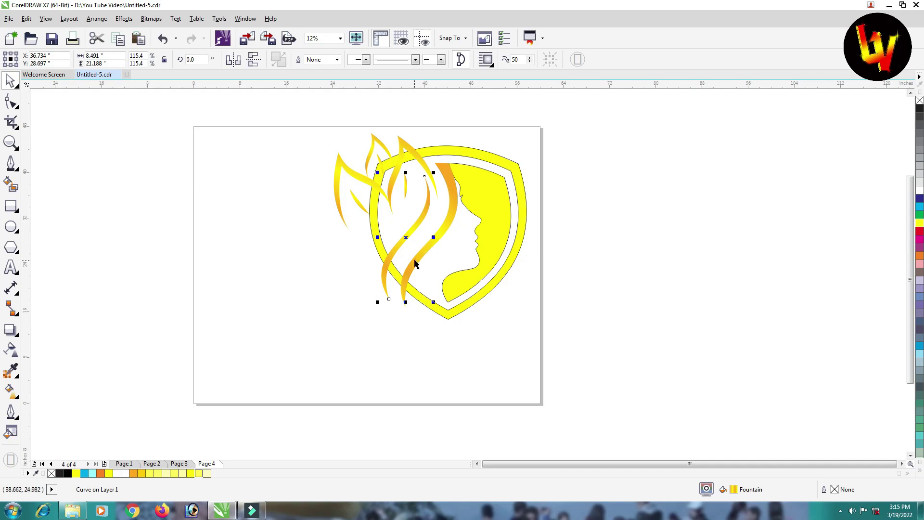
pyautogui.moveTo(377, 302); pyautogui.dragTo(377, 295)
pyautogui.scroll(2, 420, 230)
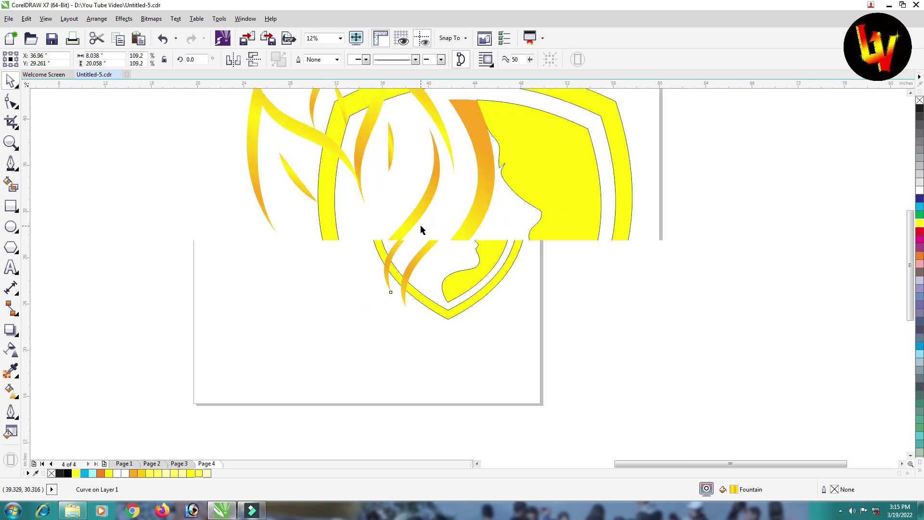
pyautogui.moveTo(415, 221); pyautogui.dragTo(413, 223)
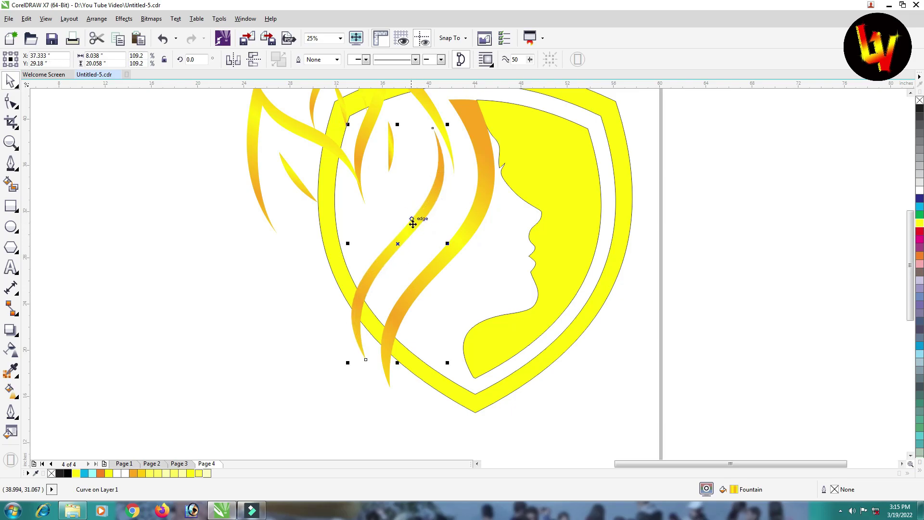
# Step: Thicken the second hair strand by adjusting the curve handles of its lower and upper nodes
pyautogui.click(435, 192)
pyautogui.click(11, 102)
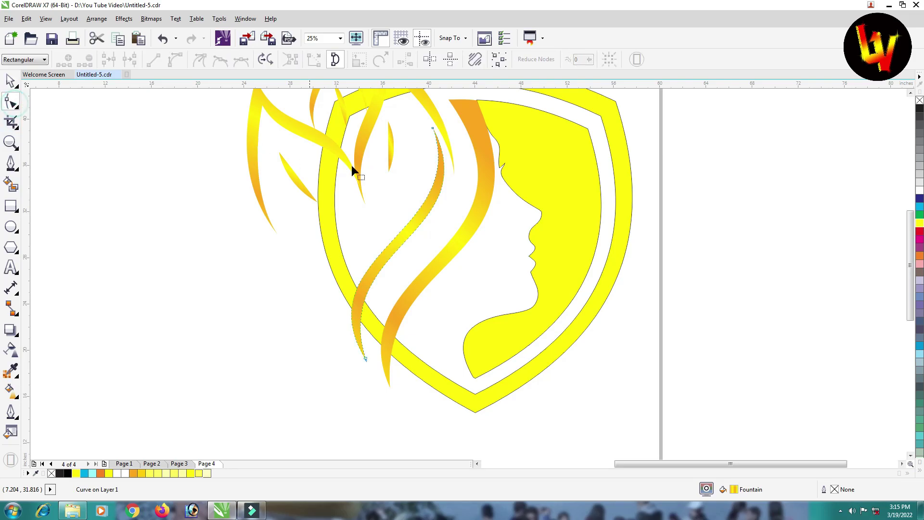
pyautogui.click(365, 359)
pyautogui.moveTo(305, 256); pyautogui.dragTo(298, 248)
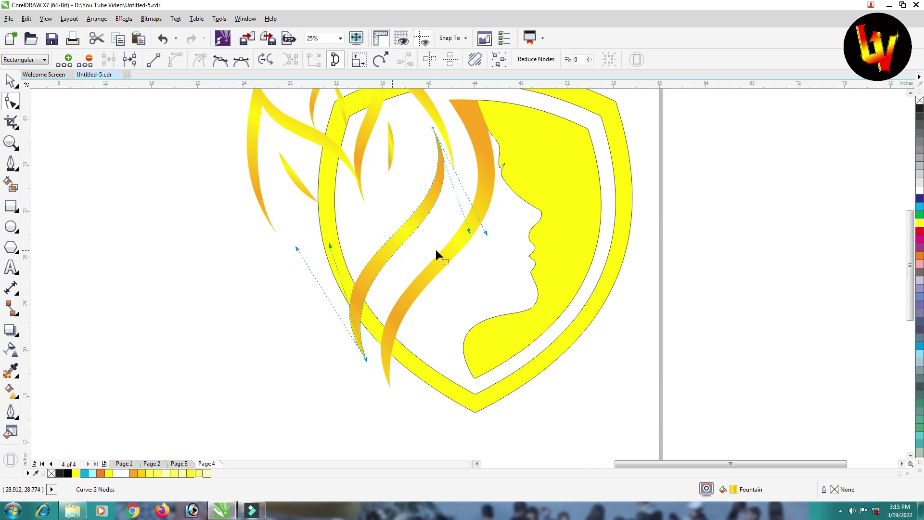
pyautogui.moveTo(469, 232); pyautogui.dragTo(464, 227)
pyautogui.click(10, 81)
pyautogui.click(822, 256)
# Step: Shift the group of leaf shapes slightly toward the hair strands
pyautogui.scroll(-1, 412, 180)
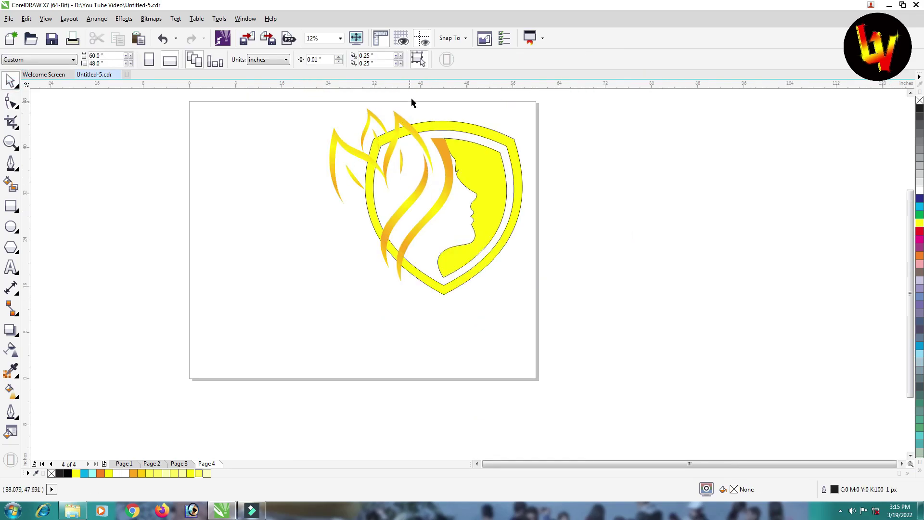
pyautogui.moveTo(297, 92)
pyautogui.mouseDown()
pyautogui.moveTo(356, 144)
pyautogui.moveTo(458, 206)
pyautogui.moveTo(442, 195)
pyautogui.mouseUp()
pyautogui.moveTo(417, 131); pyautogui.dragTo(422, 131)
pyautogui.click(646, 199)
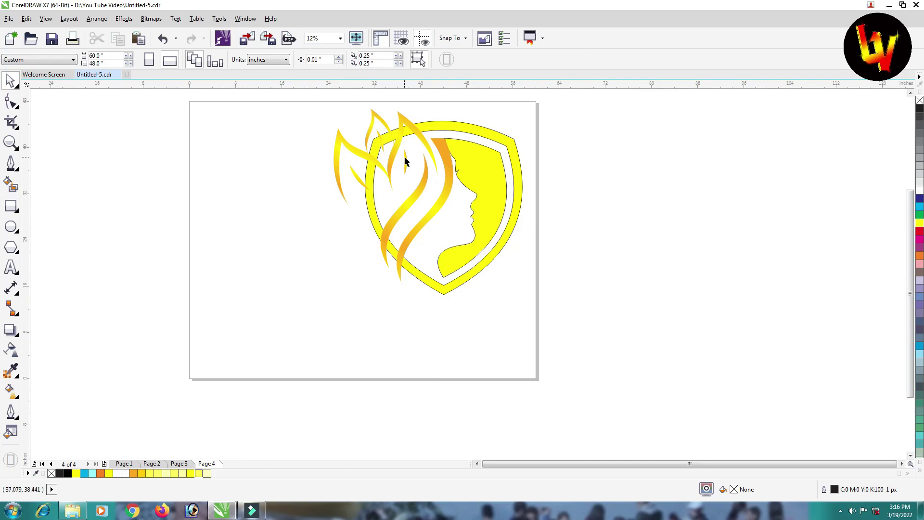
# Step: Move the small leaf vein beside the second strand to X 38.557, Y 37.859 inches and rotate it to 352.332°
pyautogui.click(406, 158)
pyautogui.moveTo(410, 157); pyautogui.dragTo(415, 151)
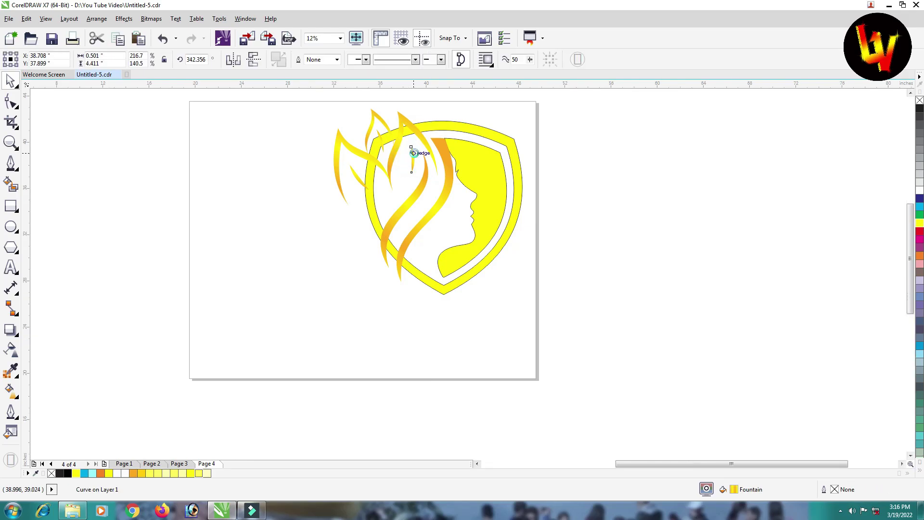
pyautogui.scroll(2, 415, 152)
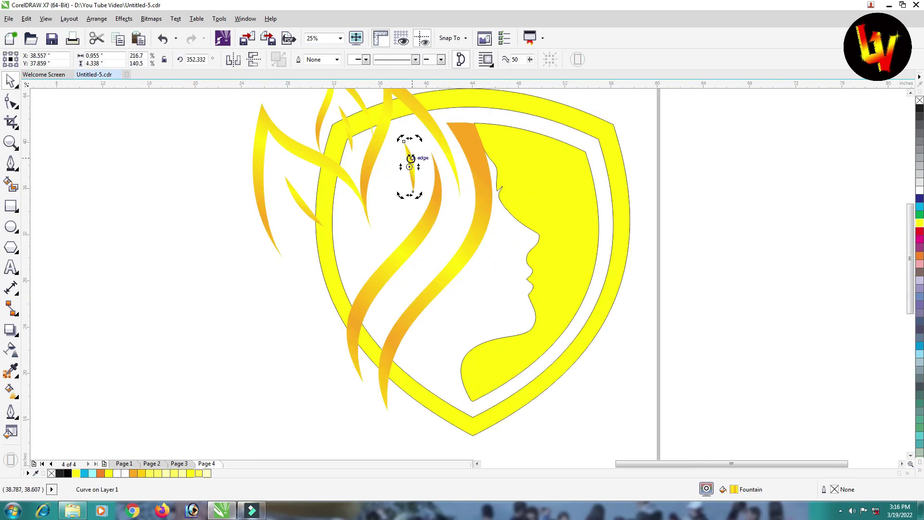
pyautogui.click(706, 205)
pyautogui.scroll(-1, 522, 222)
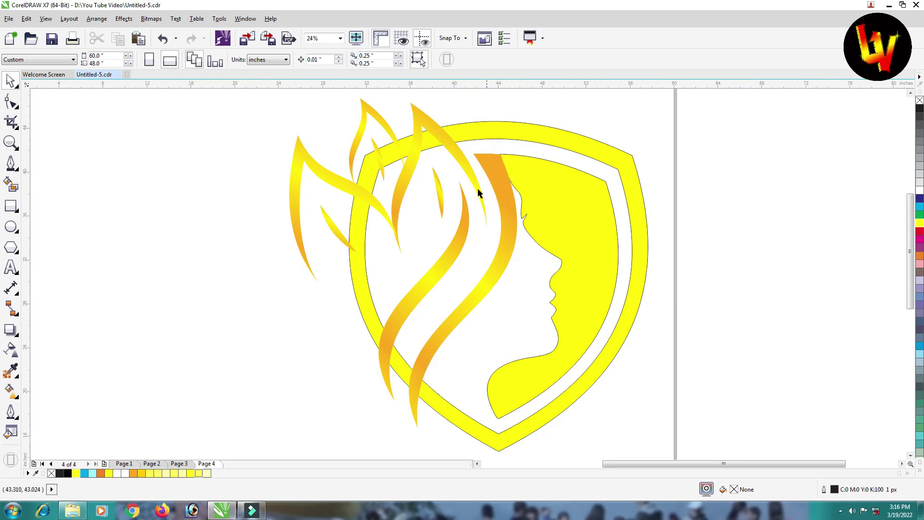
# Step: Draw a slanted straight line about 2.889 inches long across the outer shield's upper band, above the front strand
pyautogui.click(466, 126)
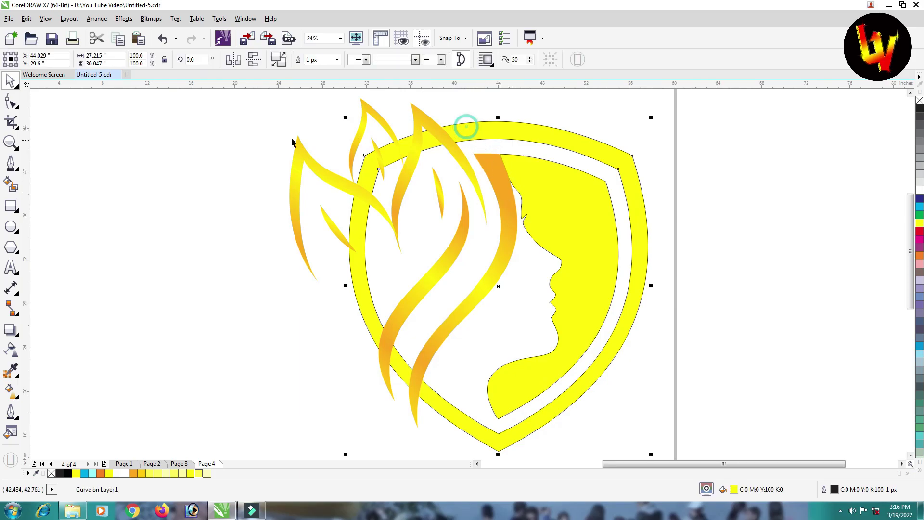
pyautogui.click(16, 172)
pyautogui.click(71, 168)
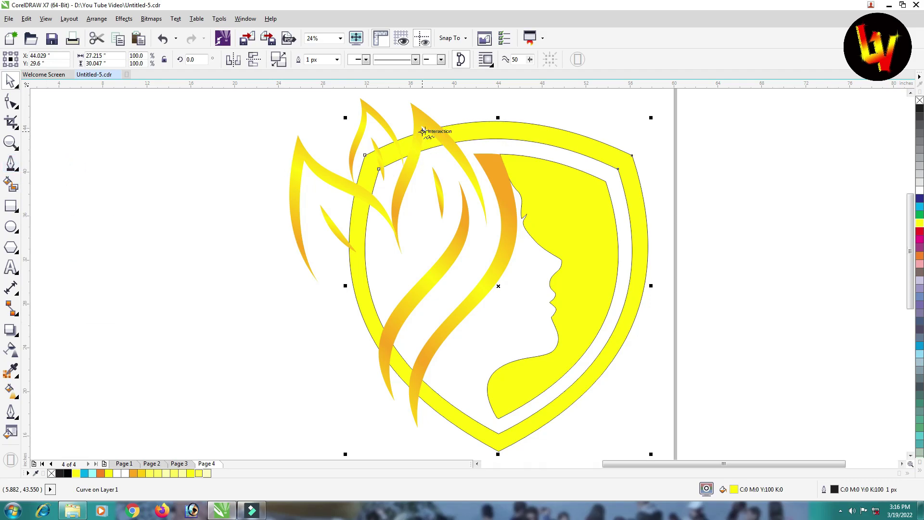
pyautogui.click(483, 117)
pyautogui.click(494, 147)
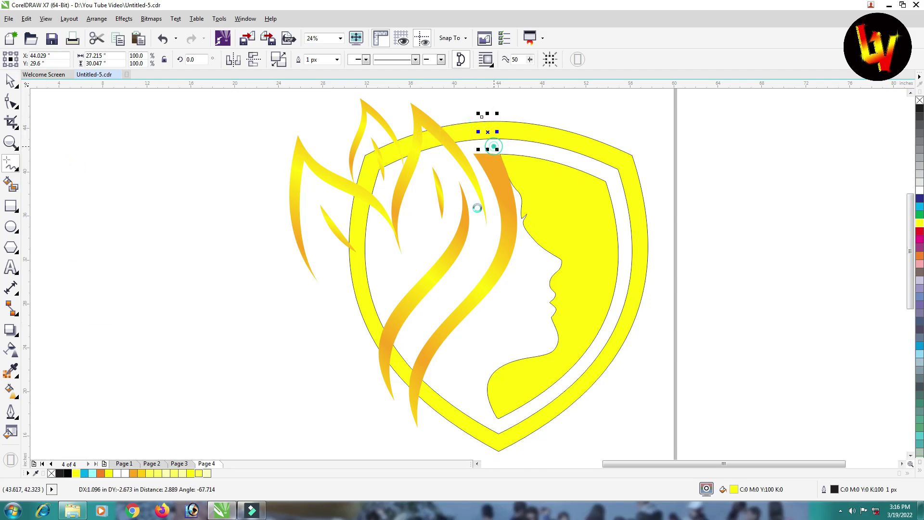
# Step: Convert the line across the shield's band to a curve and bow it slightly outward
pyautogui.click(11, 102)
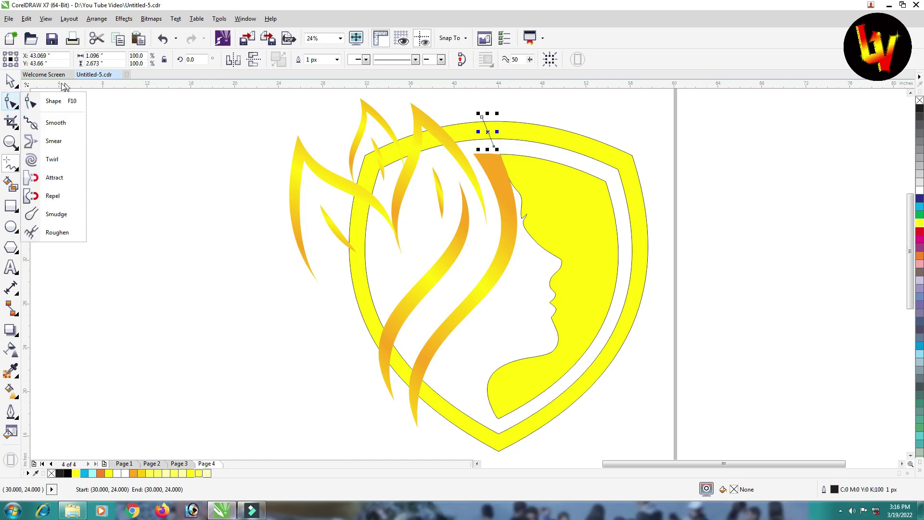
pyautogui.click(53, 101)
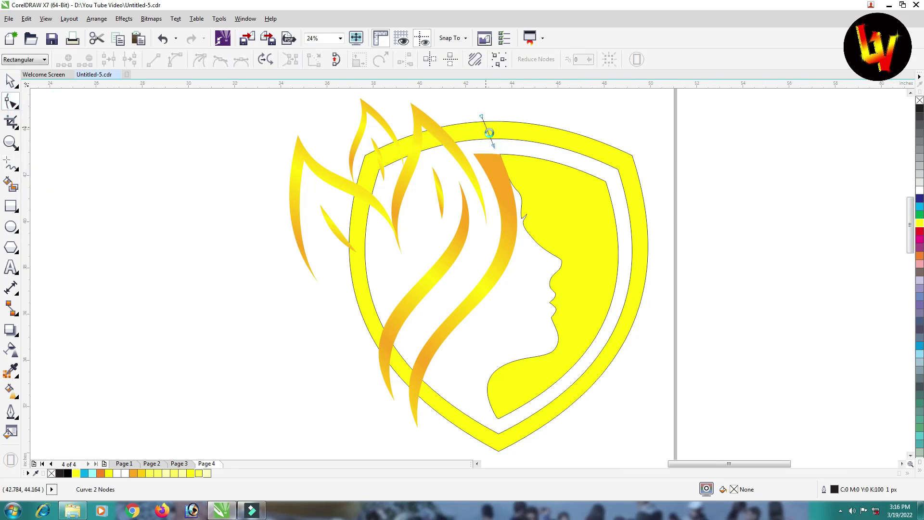
pyautogui.scroll(2, 489, 133)
pyautogui.click(489, 133)
pyautogui.click(173, 60)
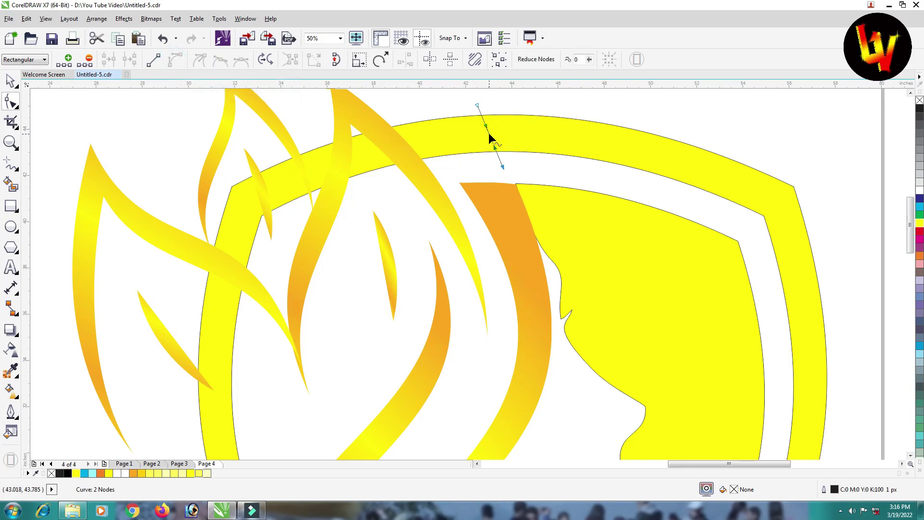
pyautogui.moveTo(495, 135); pyautogui.dragTo(494, 133)
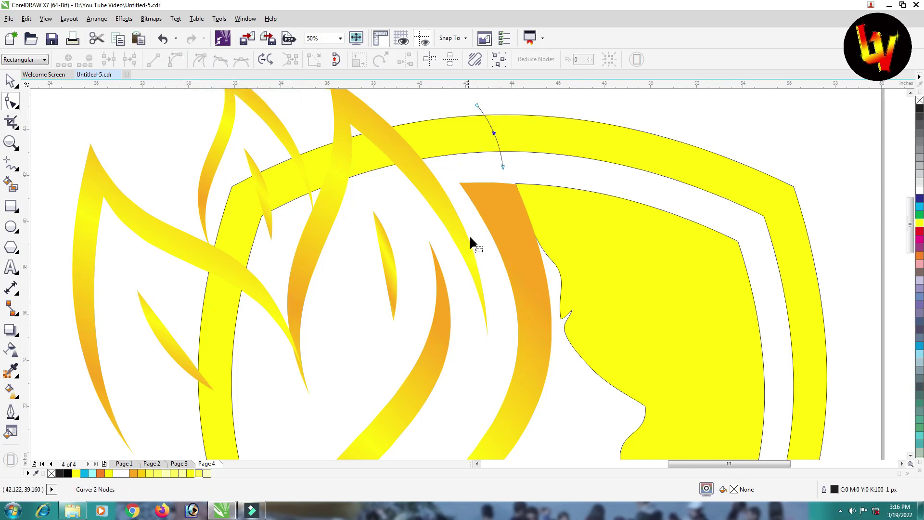
pyautogui.click(10, 80)
pyautogui.scroll(-2, 444, 191)
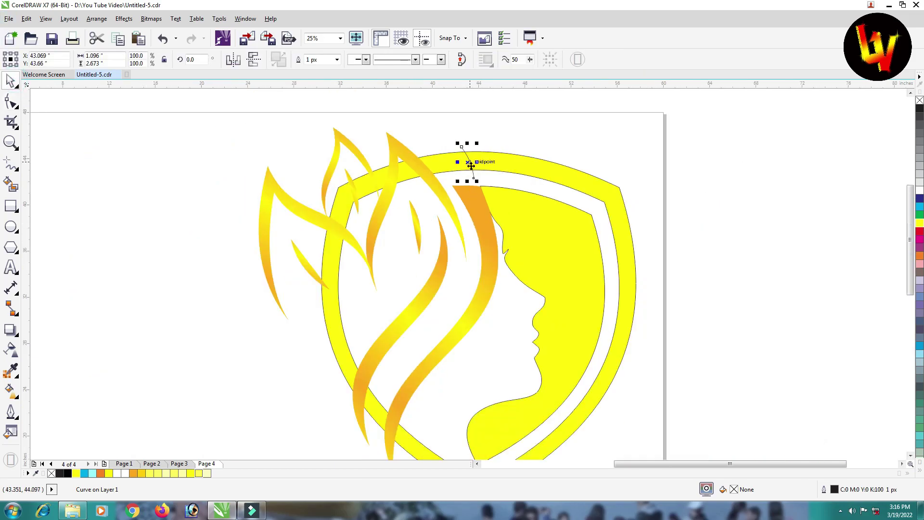
# Step: Copy the curved cutting line onto the shield's left band below the leaves and rotate it so it crosses the band
pyautogui.moveTo(471, 165); pyautogui.dragTo(313, 321)
pyautogui.click(347, 319)
pyautogui.click(377, 316)
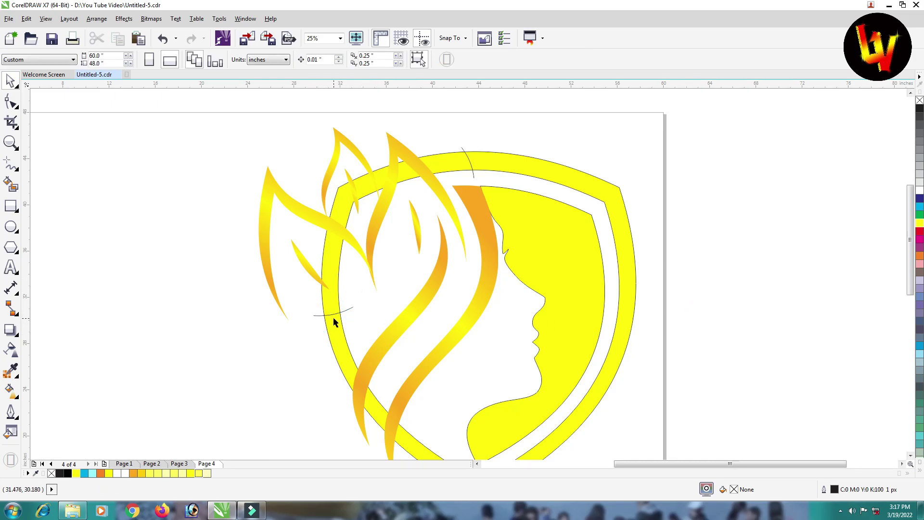
# Step: Scale the front hair strand down to about 7.765 by 19.671 inches so its lower end stays inside the shield
pyautogui.scroll(-2, 349, 311)
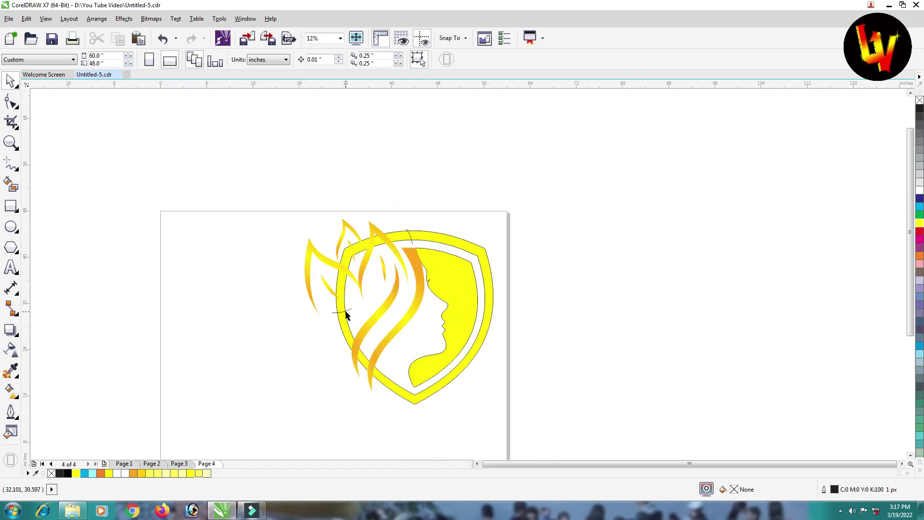
pyautogui.scroll(1, 388, 366)
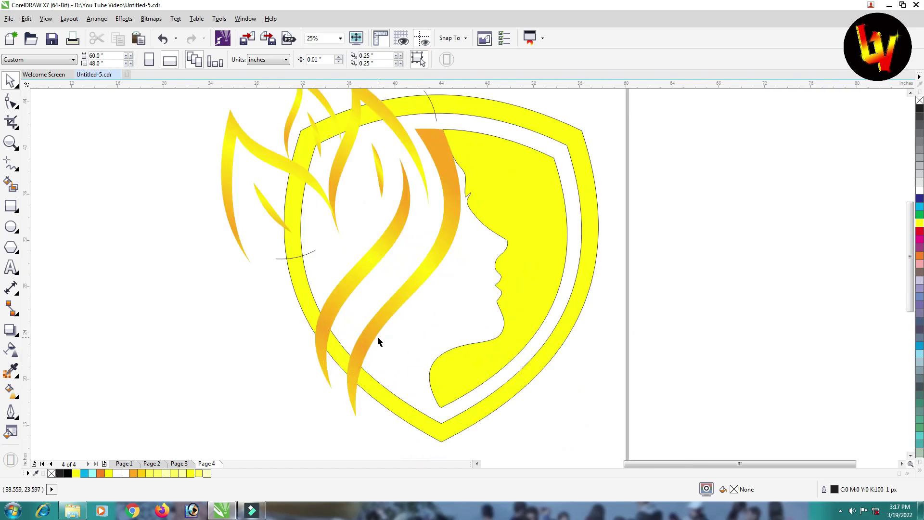
pyautogui.click(392, 308)
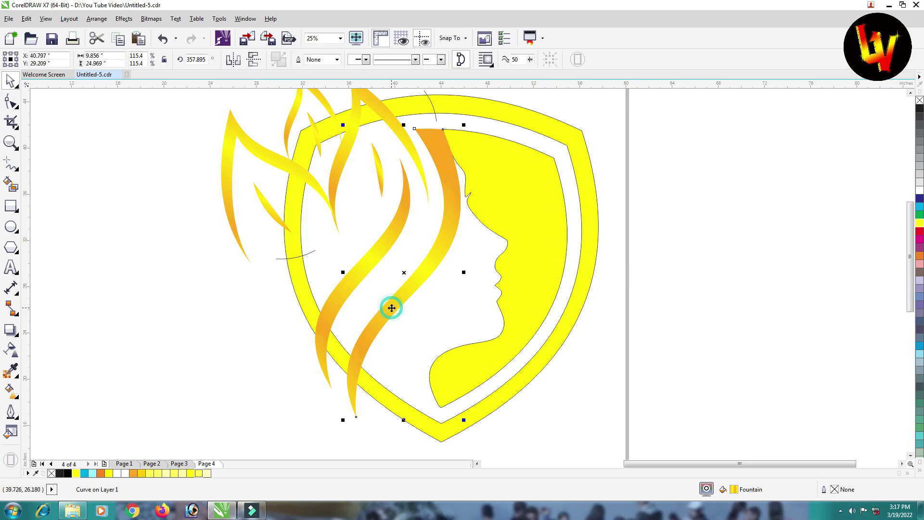
pyautogui.moveTo(343, 419); pyautogui.dragTo(366, 403)
pyautogui.click(695, 260)
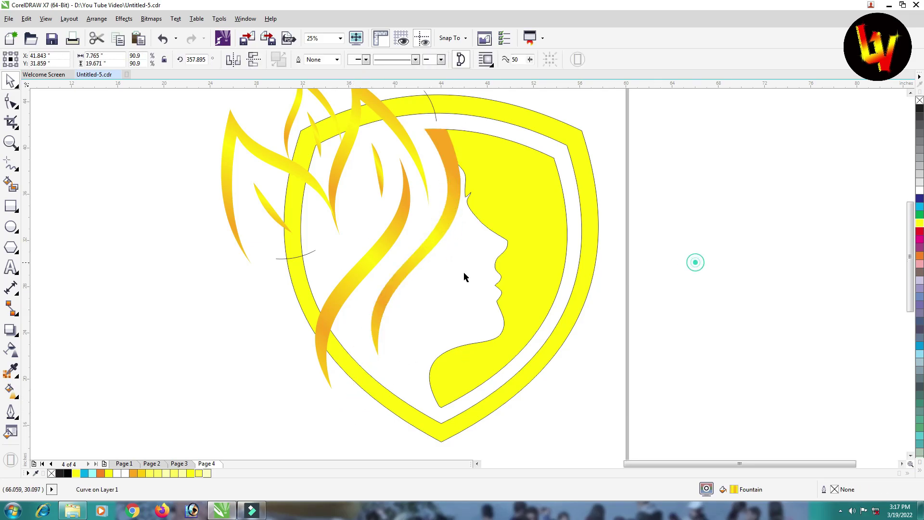
# Step: Scale the second hair strand down to about 6.376 by 15.517 inches and shift it clear of the shield's band
pyautogui.click(355, 278)
pyautogui.moveTo(312, 392); pyautogui.dragTo(349, 386)
pyautogui.moveTo(376, 245); pyautogui.dragTo(372, 255)
pyautogui.click(723, 353)
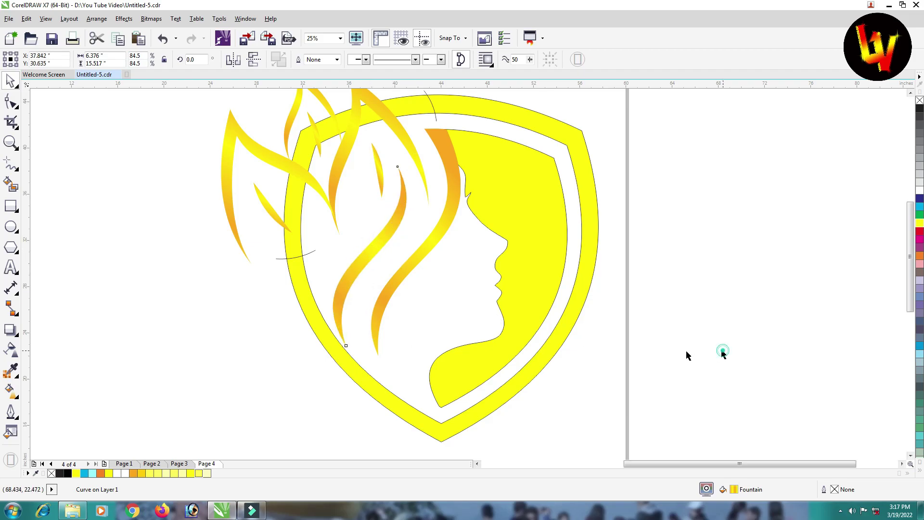
# Step: Smart-fill the shield band's long section between the two curved lines, around the face side, with green
pyautogui.click(572, 318)
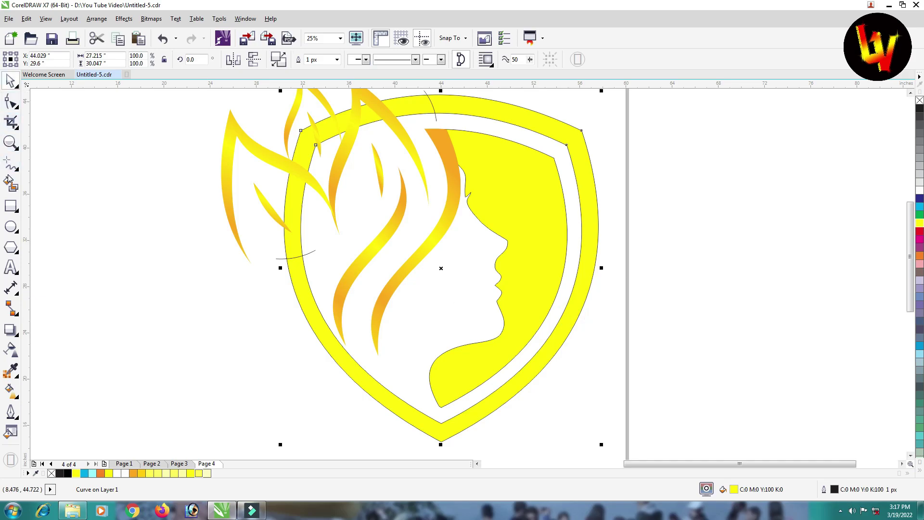
pyautogui.click(10, 184)
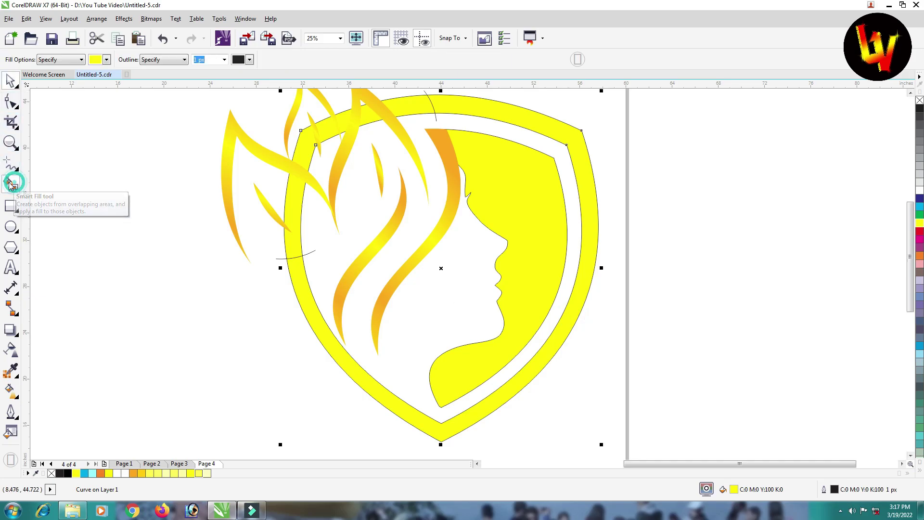
pyautogui.click(559, 131)
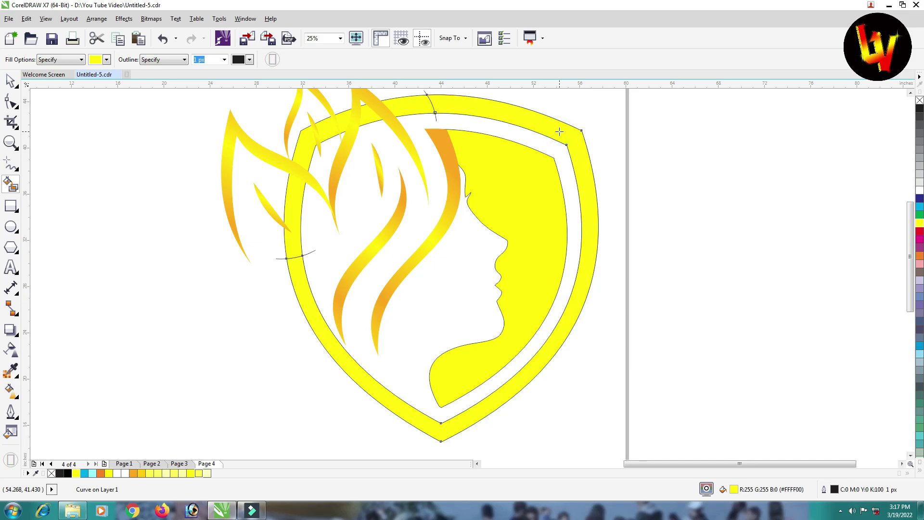
pyautogui.hotkey('ctrl', 'z')
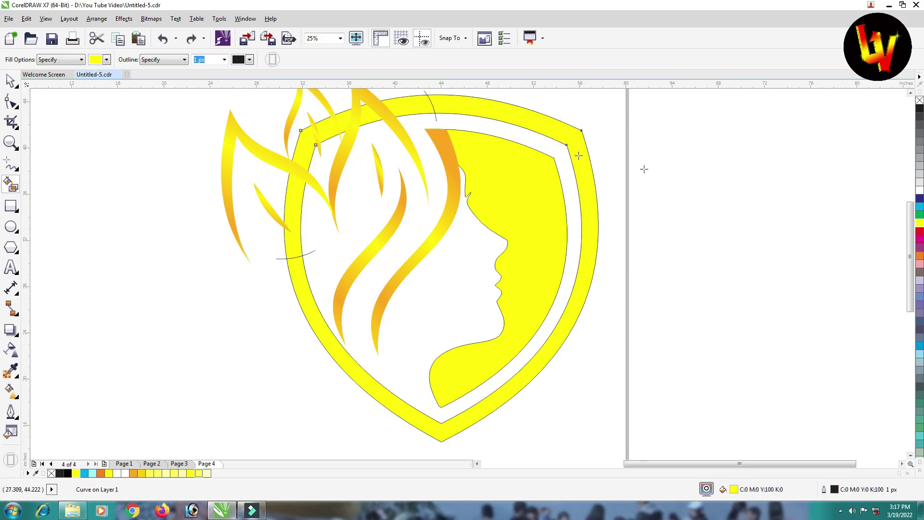
pyautogui.click(107, 60)
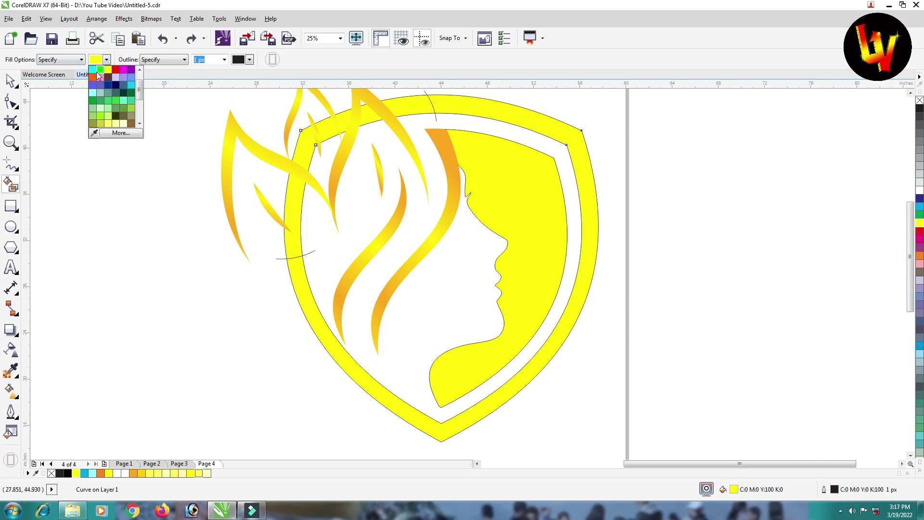
pyautogui.click(101, 70)
pyautogui.click(579, 150)
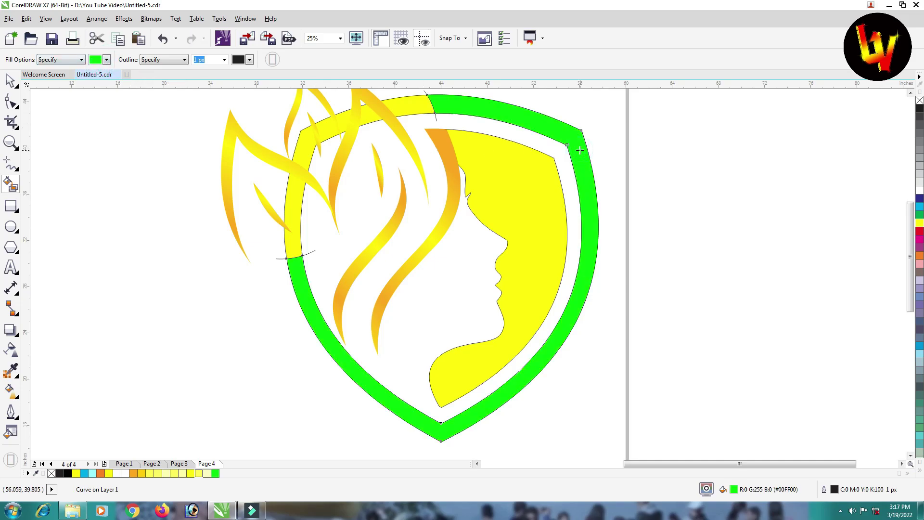
# Step: Delete the original yellow shield frame behind the green section
pyautogui.click(12, 81)
pyautogui.click(625, 120)
pyautogui.click(415, 111)
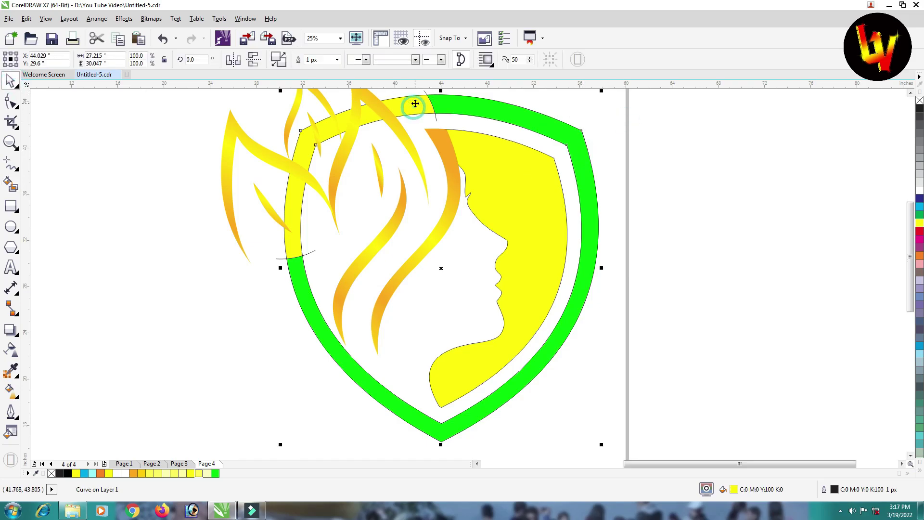
pyautogui.moveTo(415, 102); pyautogui.dragTo(413, 108)
pyautogui.hotkey('ctrl', 'z')
pyautogui.press('Delete')
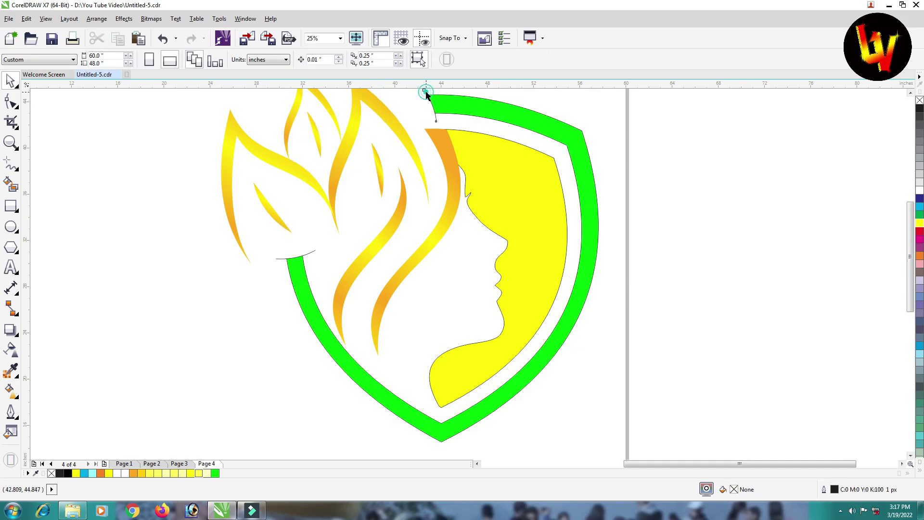
# Step: Delete the two curved cutting lines at the ends of the green band
pyautogui.click(425, 92)
pyautogui.press('Delete')
pyautogui.click(310, 251)
pyautogui.press('Delete')
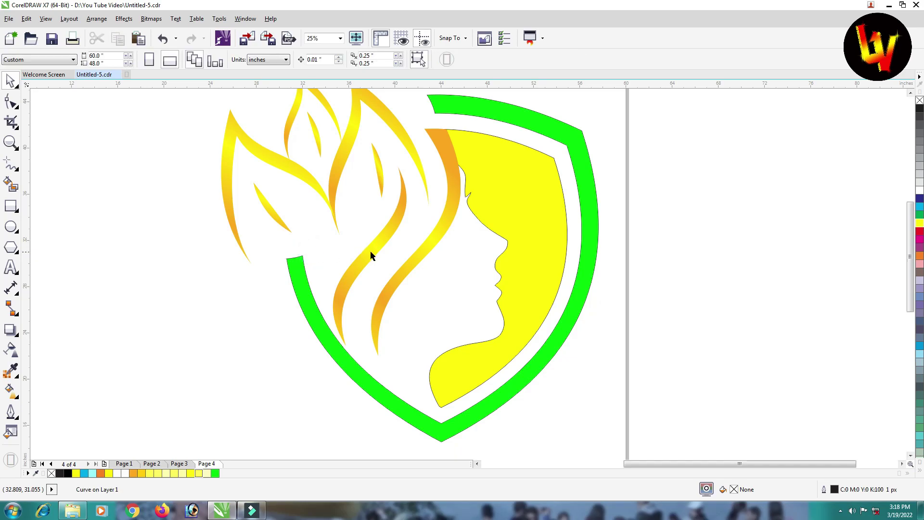
# Step: Recolor the open green shield band yellow
pyautogui.scroll(-1, 372, 253)
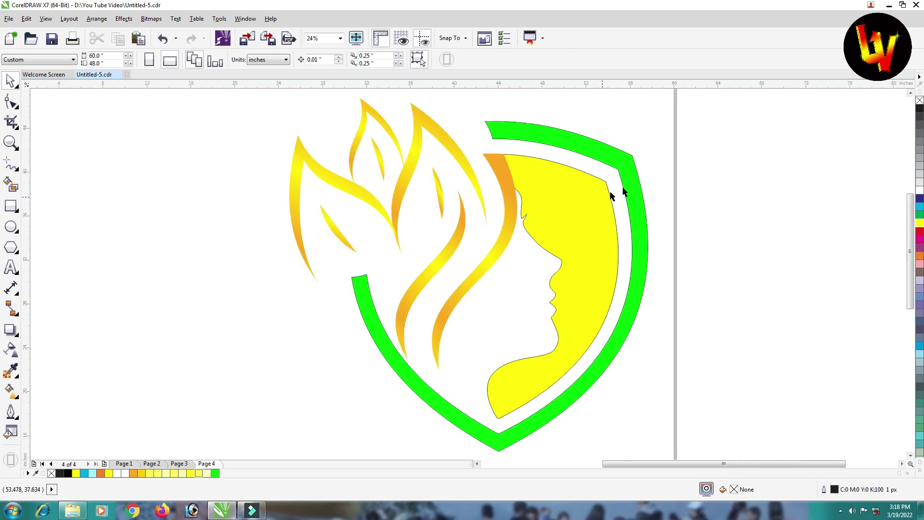
pyautogui.click(645, 201)
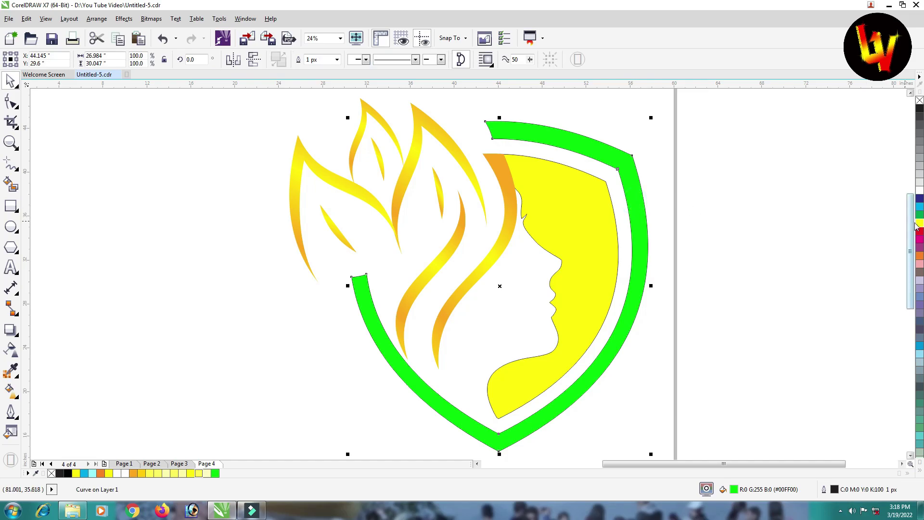
pyautogui.moveTo(920, 222); pyautogui.dragTo(627, 243)
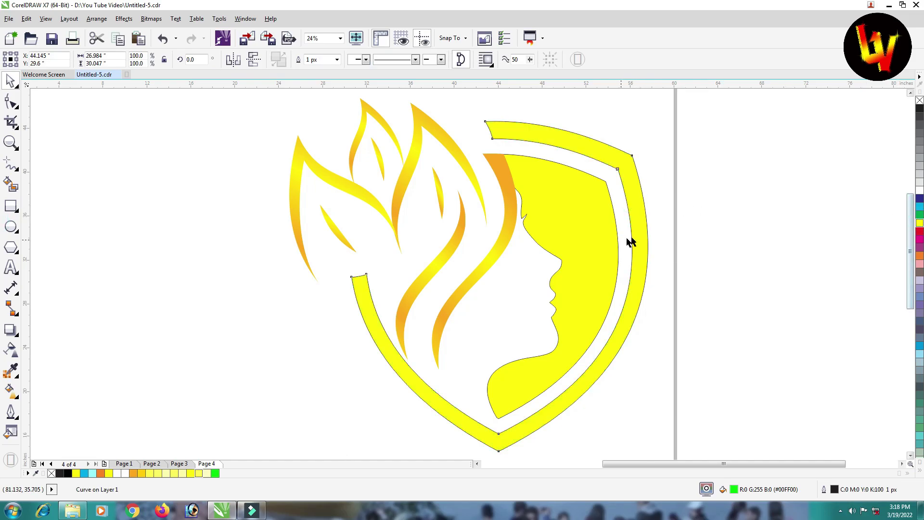
# Step: Remove the outlines from all the logo's shapes
pyautogui.scroll(-2, 525, 293)
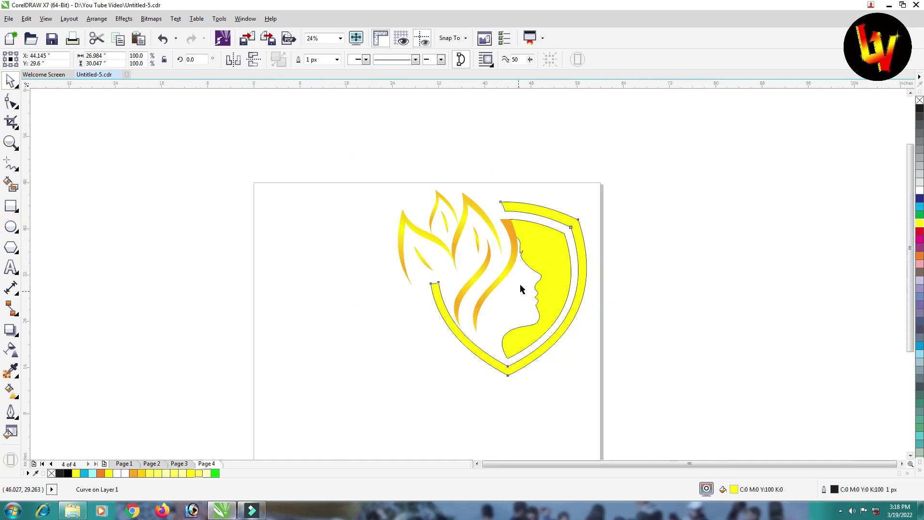
pyautogui.moveTo(718, 149); pyautogui.dragTo(360, 432)
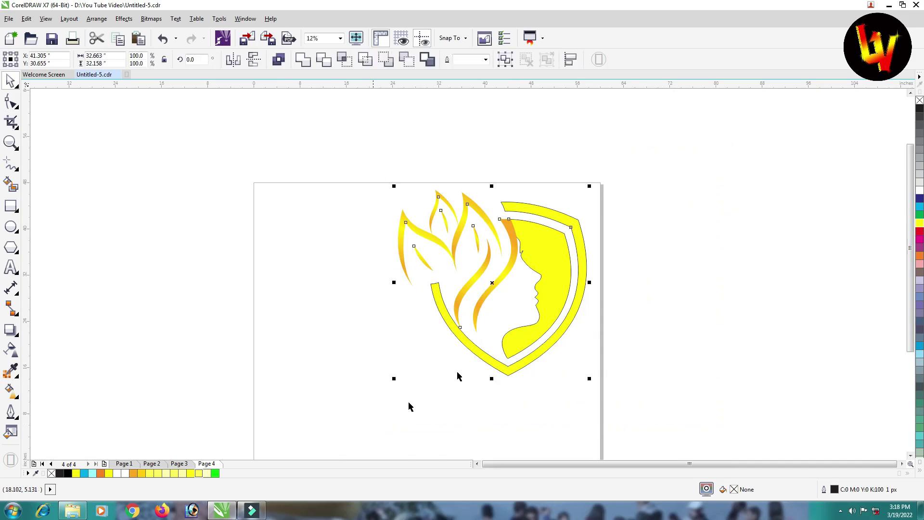
pyautogui.rightClick(920, 101)
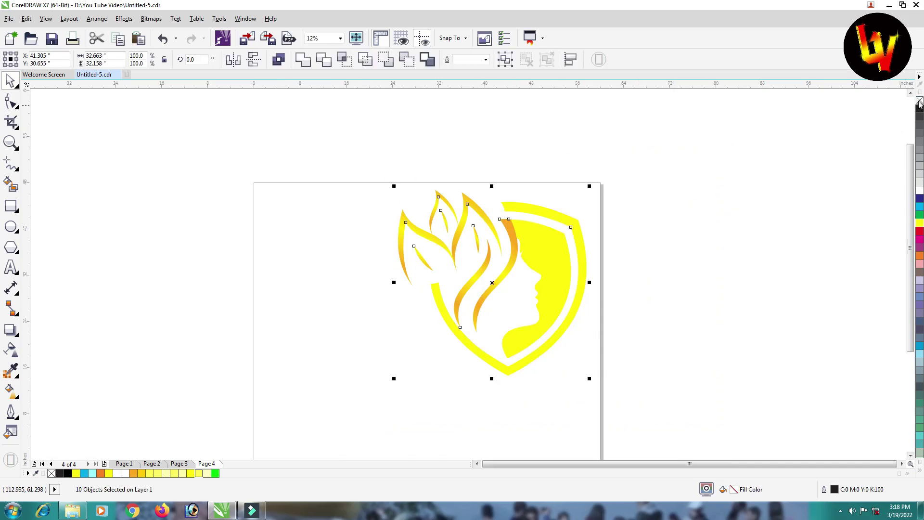
pyautogui.click(766, 267)
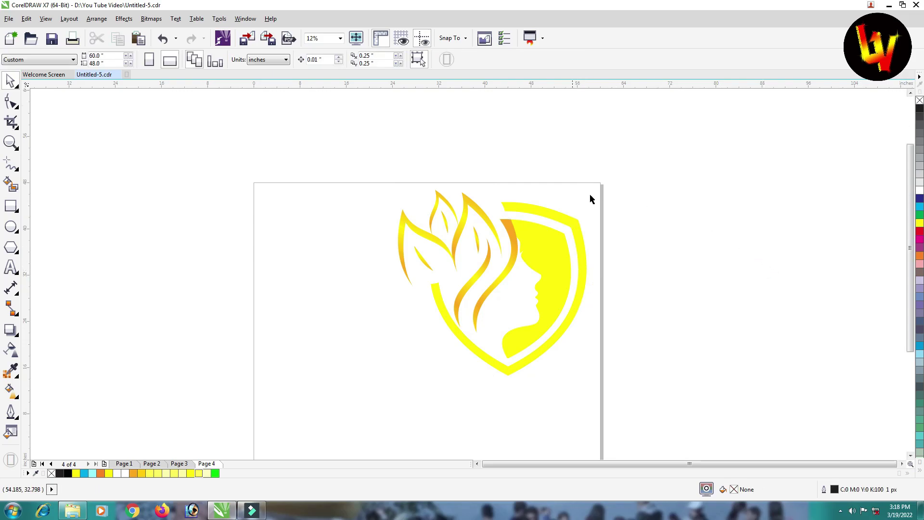
# Step: Move the whole logo toward the page's center, to about X 32.222, Y 23.072 inches
pyautogui.moveTo(649, 140); pyautogui.dragTo(391, 398)
pyautogui.moveTo(539, 260); pyautogui.dragTo(487, 304)
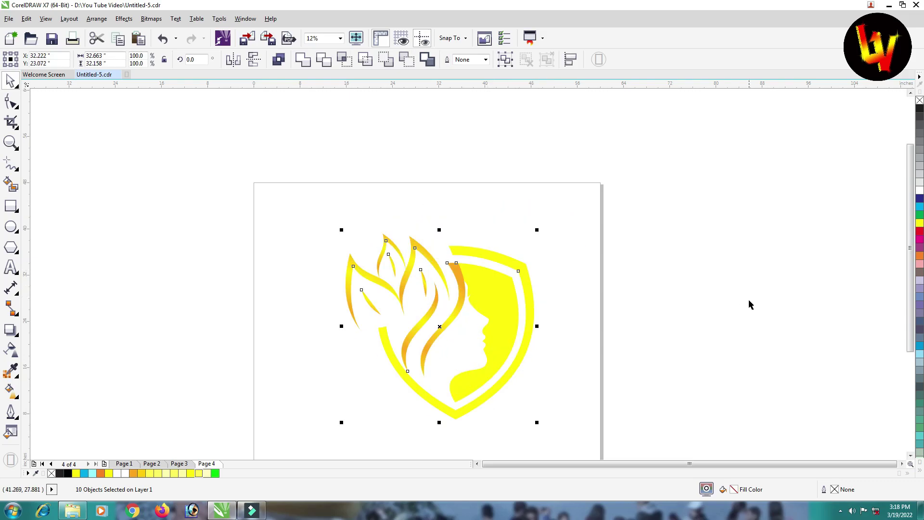
pyautogui.click(749, 304)
pyautogui.scroll(1, 498, 297)
pyautogui.scroll(-1, 509, 284)
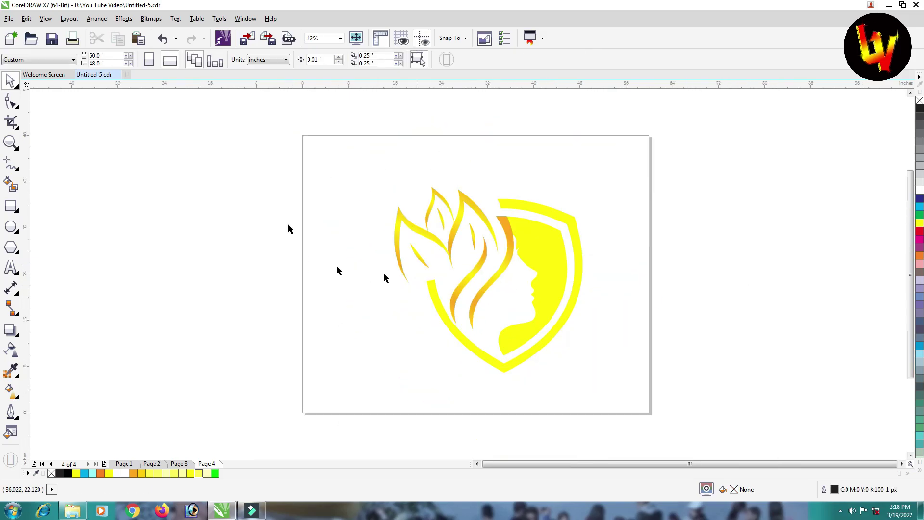
# Step: Add a page-sized 60 by 48 inch rectangle behind the logo and fill it black
pyautogui.doubleClick(8, 208)
pyautogui.click(67, 473)
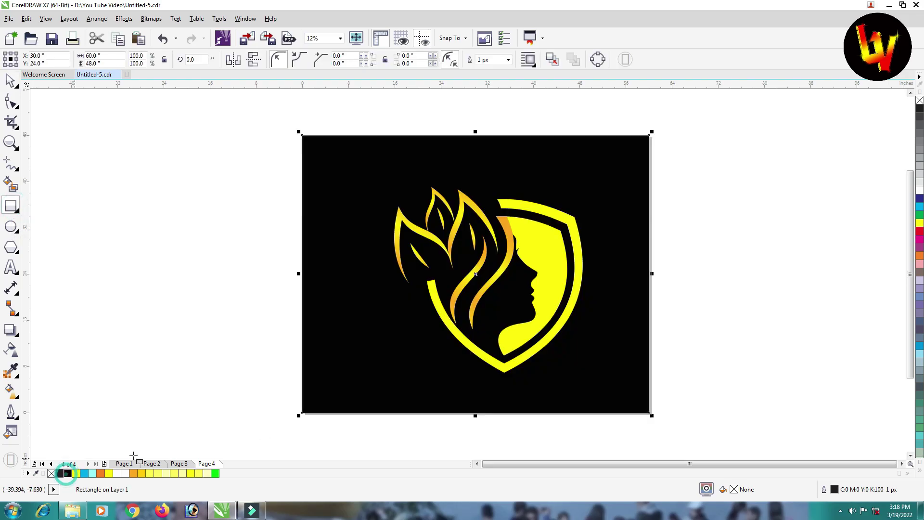
pyautogui.click(9, 81)
pyautogui.click(71, 177)
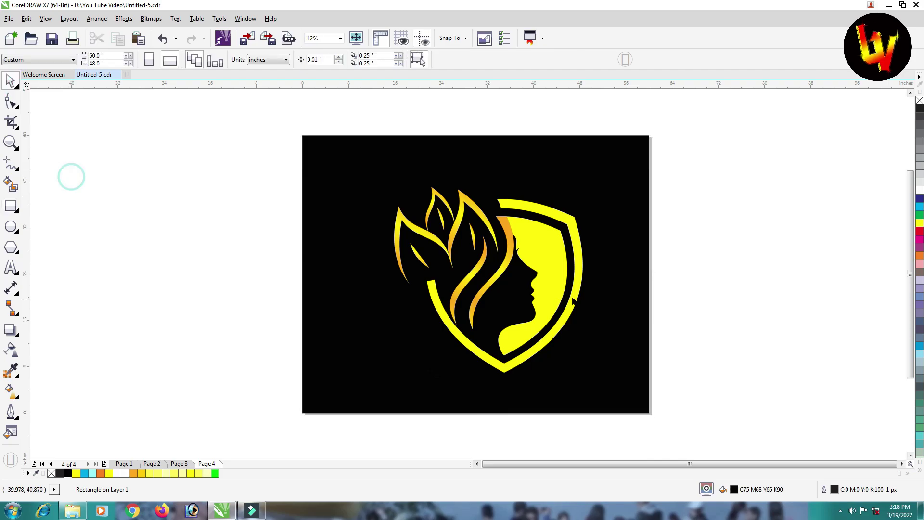
pyautogui.scroll(2, 535, 252)
pyautogui.click(484, 206)
pyautogui.moveTo(484, 206); pyautogui.dragTo(482, 207)
pyautogui.click(843, 256)
pyautogui.scroll(-1, 654, 293)
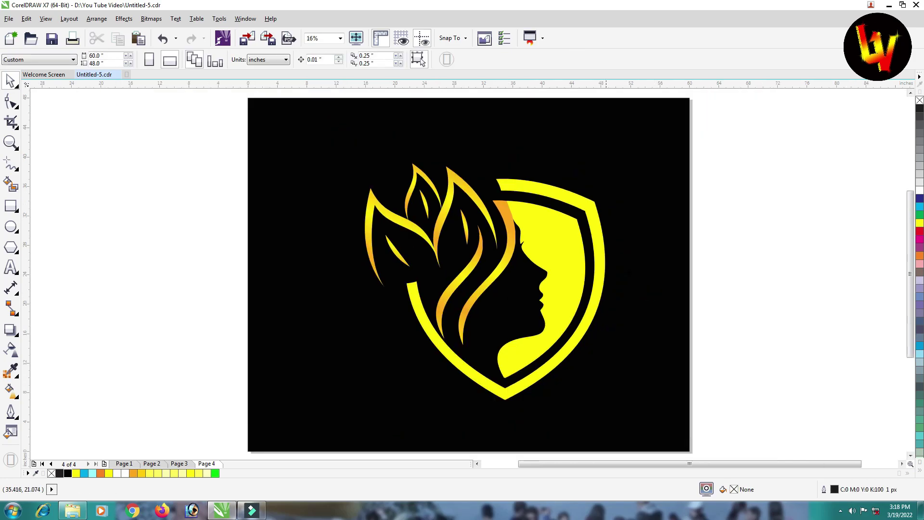
# Step: Apply a diagonal yellow-to-white fountain fill to the face shape, running from its upper-right corner to past its lower-left end
pyautogui.click(571, 247)
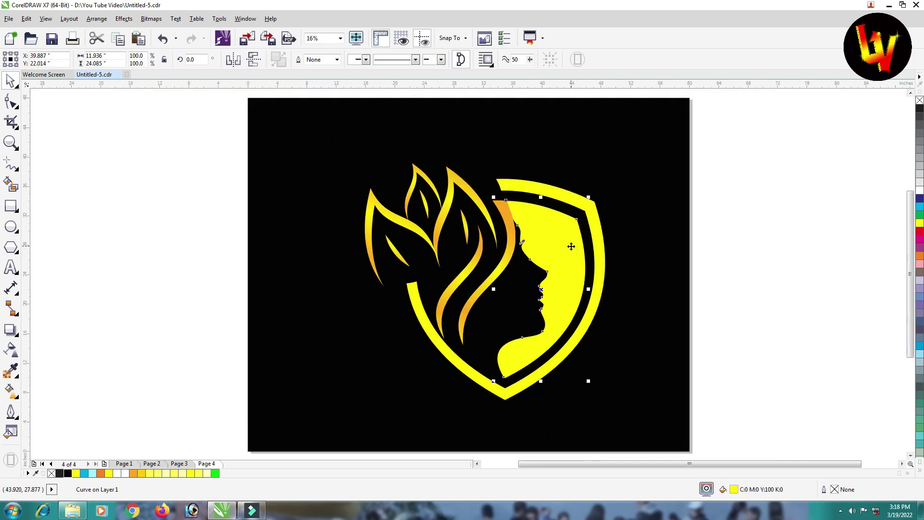
pyautogui.click(11, 391)
pyautogui.moveTo(562, 227); pyautogui.dragTo(475, 377)
pyautogui.moveTo(562, 227); pyautogui.dragTo(571, 209)
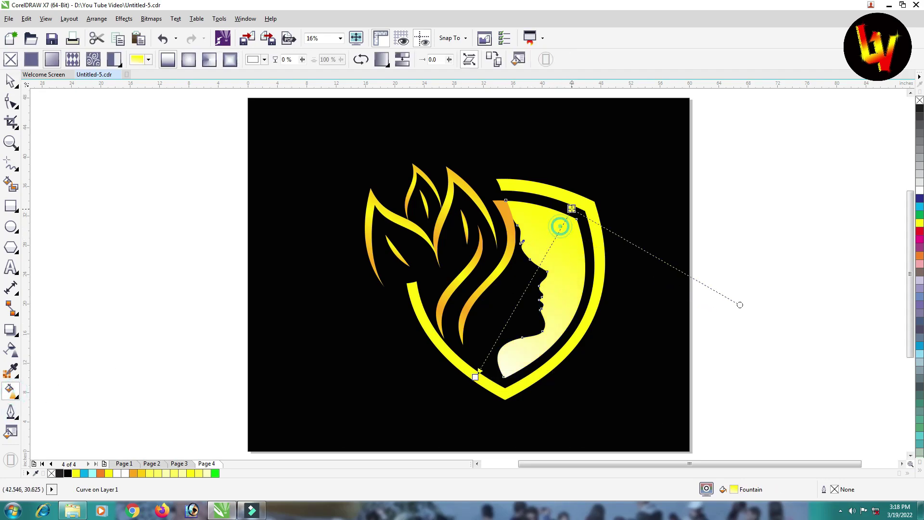
# Step: Add color stops at 30% and 62% along the face shape's fountain fill and make its start color orange
pyautogui.doubleClick(543, 259)
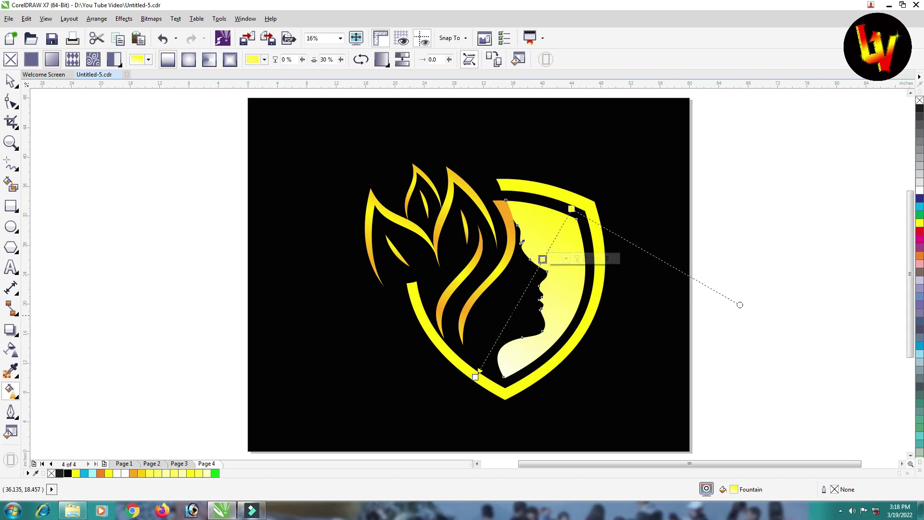
pyautogui.click(571, 208)
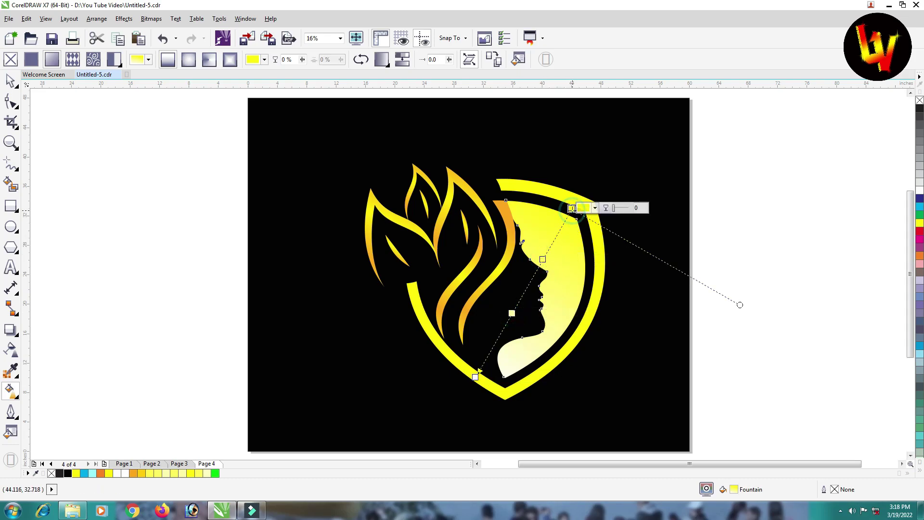
pyautogui.click(133, 474)
pyautogui.click(134, 474)
pyautogui.click(542, 259)
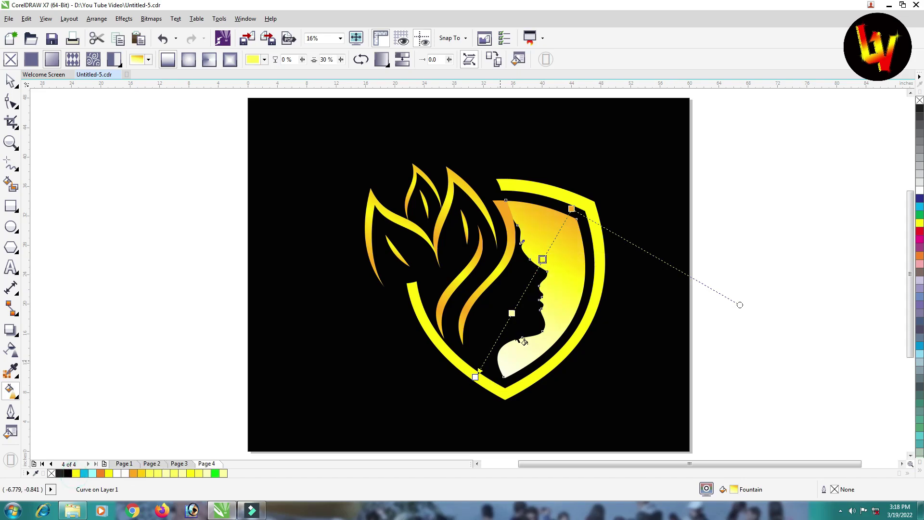
# Step: Set the face shape's 62% gradient stop to orange and its end color to yellow
pyautogui.click(511, 313)
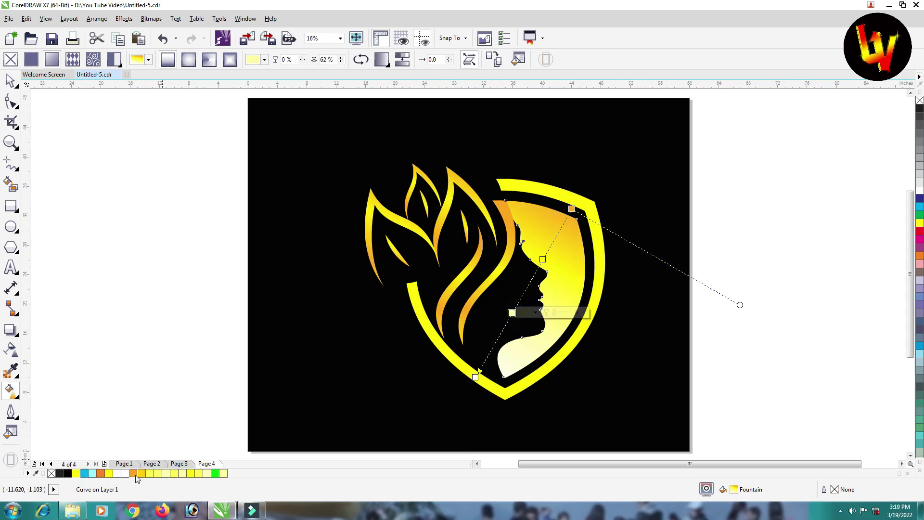
pyautogui.click(133, 474)
pyautogui.click(475, 377)
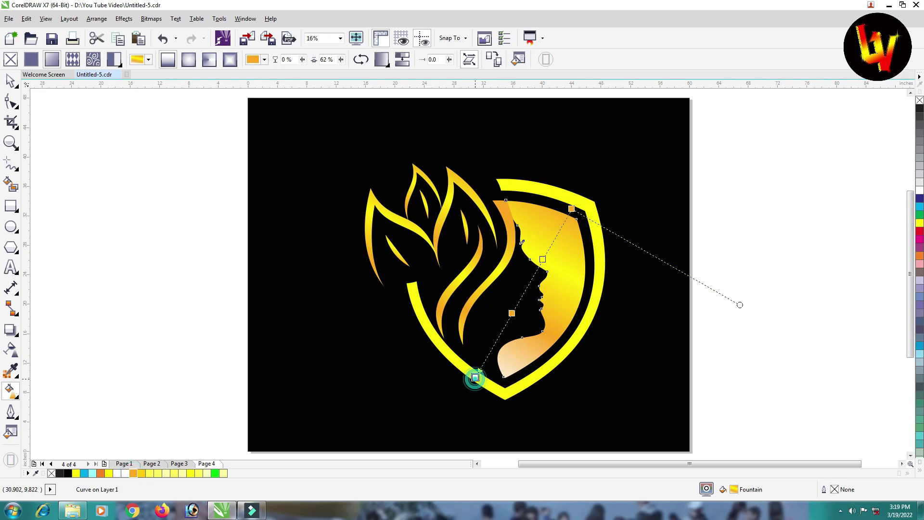
pyautogui.click(76, 474)
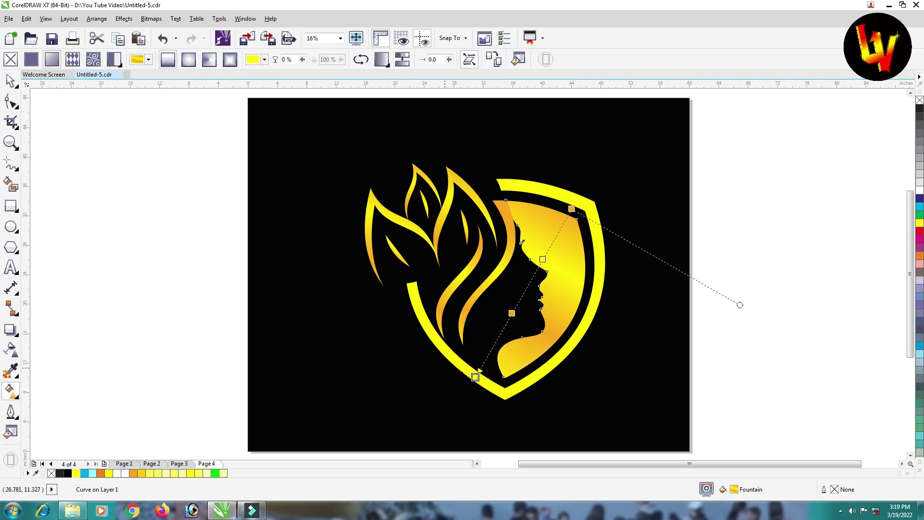
# Step: Repeat the orange-and-yellow fountain fill from the face shape on the plain yellow shield outline
pyautogui.click(9, 79)
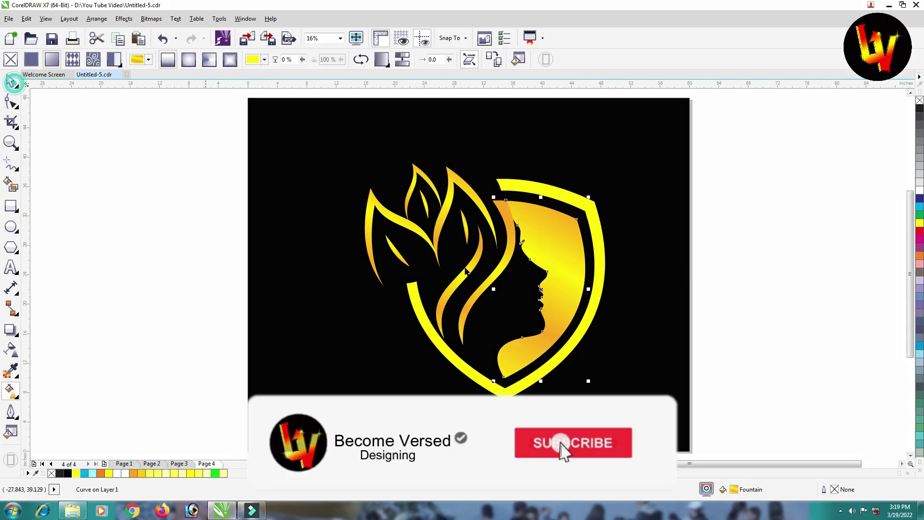
pyautogui.click(598, 225)
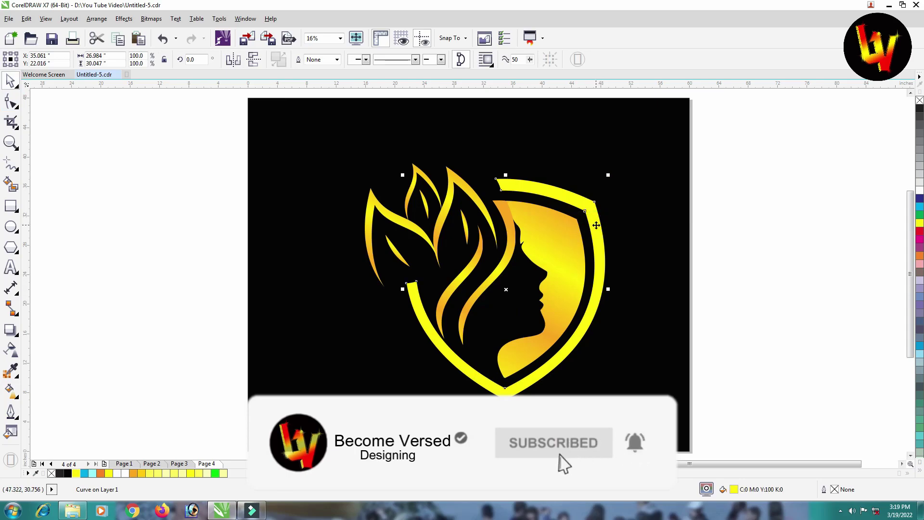
pyautogui.hotkey('ctrl', 'r')
pyautogui.click(773, 229)
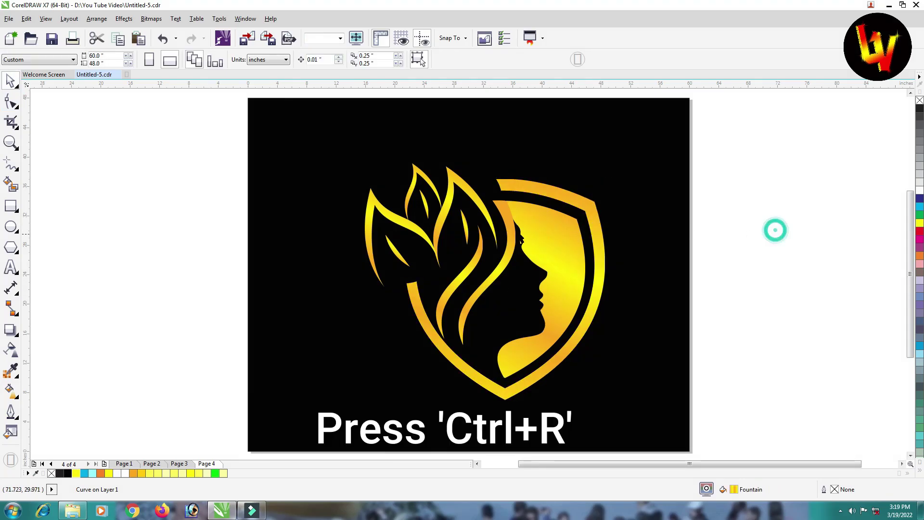
# Step: Move the start point of the face shape's fountain fill from its upper-right corner to just above the forehead, beside the hair
pyautogui.scroll(2, 513, 207)
pyautogui.click(497, 198)
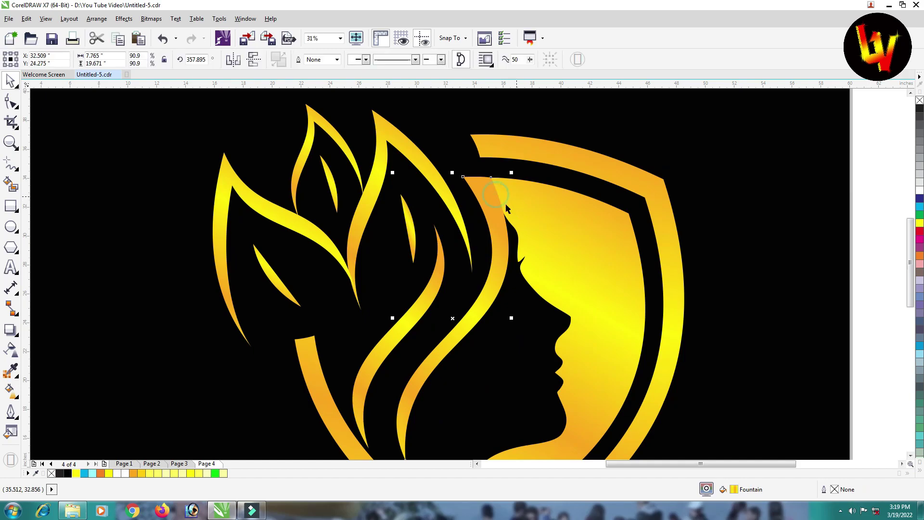
pyautogui.click(566, 235)
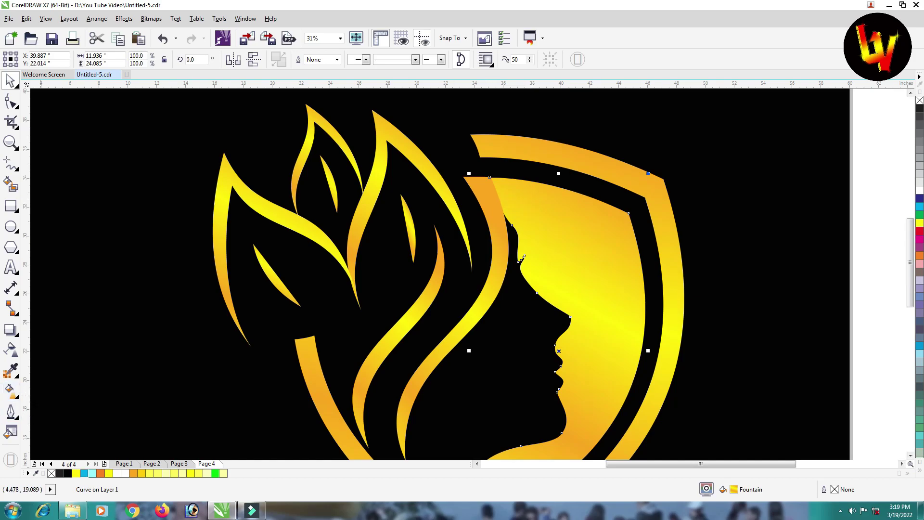
pyautogui.click(19, 394)
pyautogui.moveTo(618, 194); pyautogui.dragTo(537, 211)
pyautogui.scroll(-2, 537, 212)
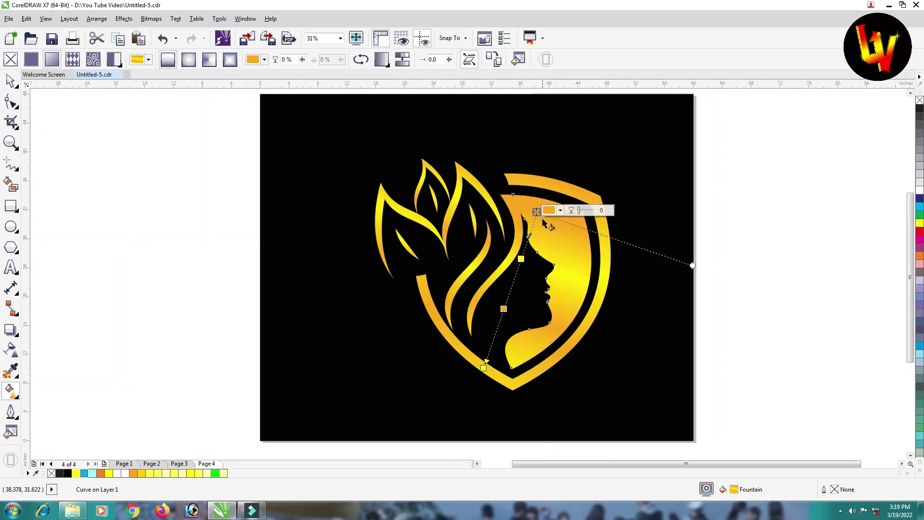
pyautogui.click(10, 81)
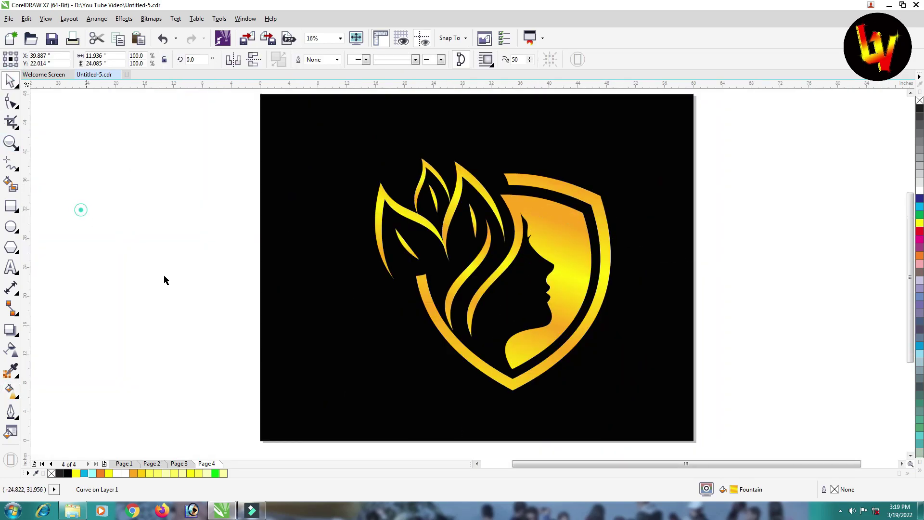
# Step: Enlarge the whole shield logo group to about 41.3 by 43.1 inches and place it centrally on the black background
pyautogui.click(165, 278)
pyautogui.scroll(-2, 600, 260)
pyautogui.moveTo(659, 153); pyautogui.dragTo(450, 402)
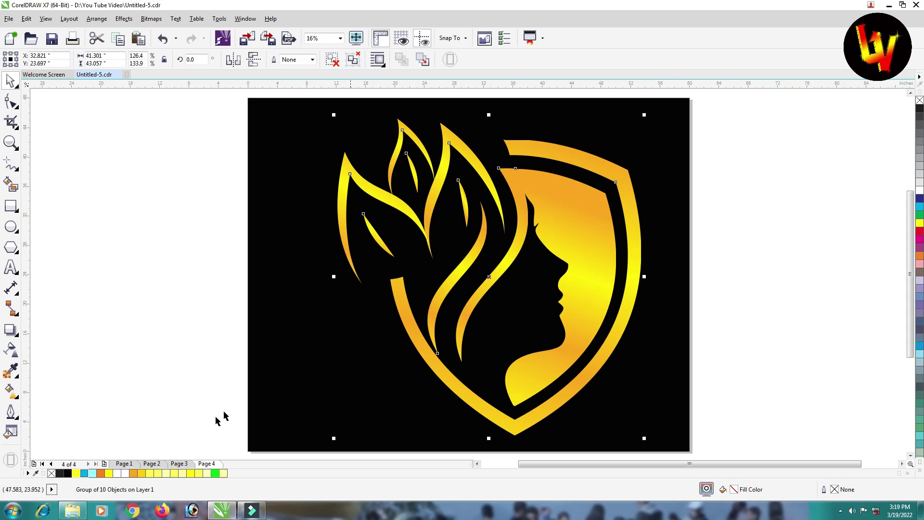
# Step: Enlarge the round woman's-face logo on Page 3 to fill more of its black background, recentre it, and return to Page 4
pyautogui.click(180, 464)
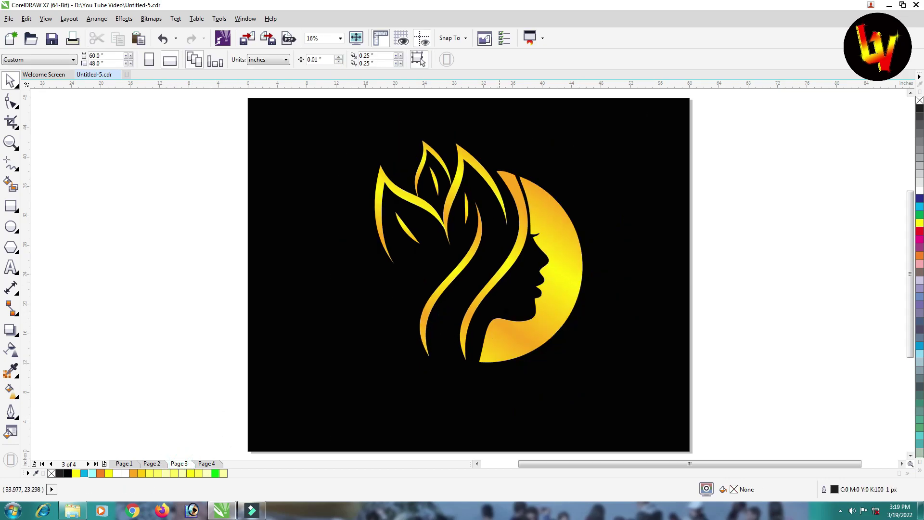
pyautogui.click(519, 340)
pyautogui.moveTo(738, 114); pyautogui.dragTo(311, 428)
pyautogui.moveTo(449, 283); pyautogui.dragTo(452, 270)
pyautogui.click(817, 256)
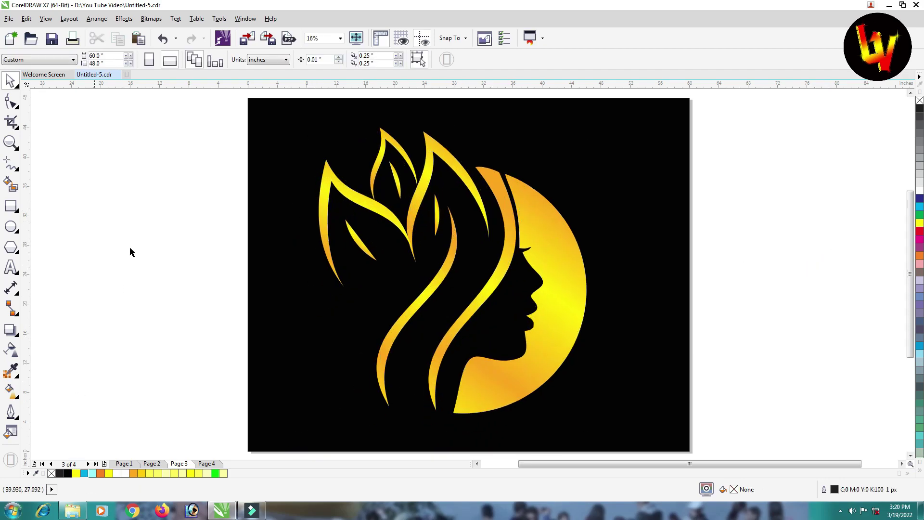
pyautogui.click(208, 462)
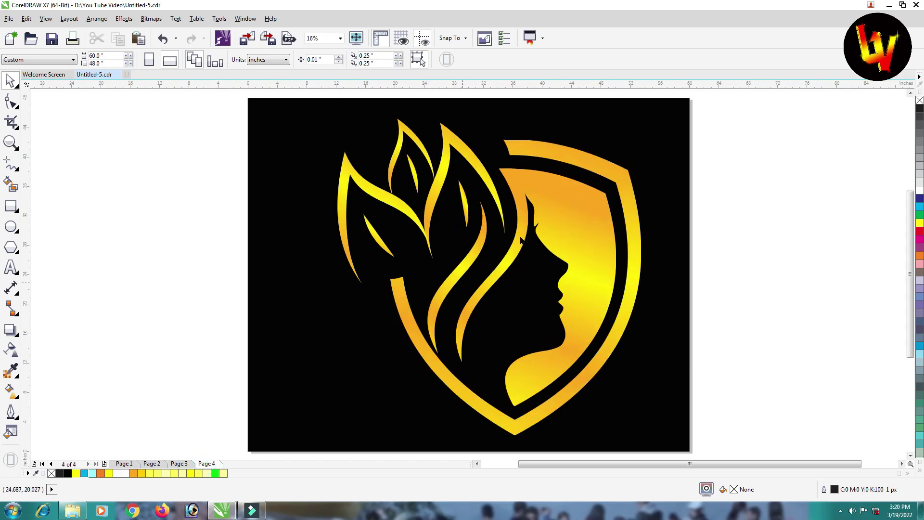